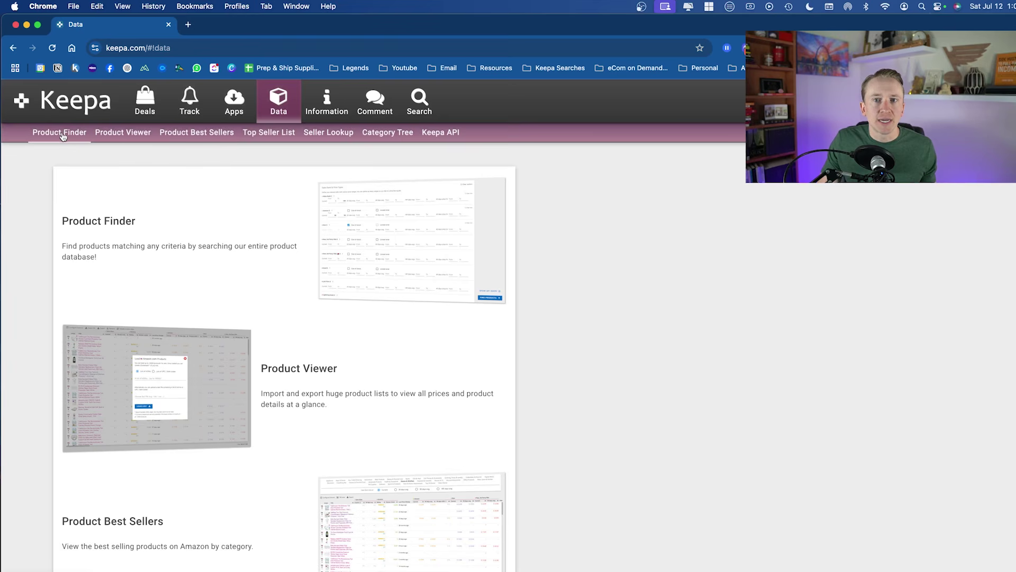
# Open the Product Finder and restrict the sales rank filter to products with no sales rank
pyautogui.click(61, 133)
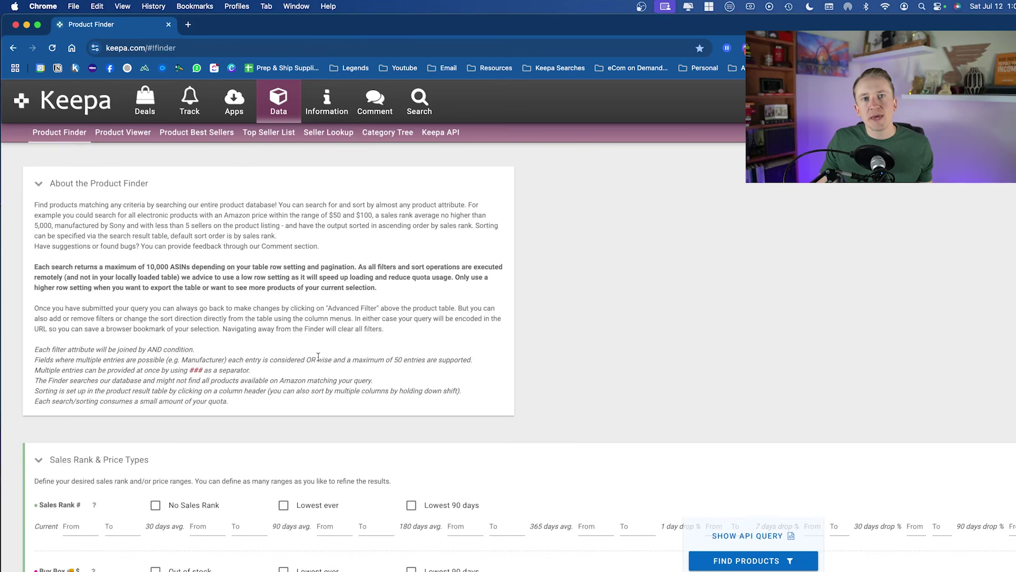
pyautogui.scroll(-2, 318, 356)
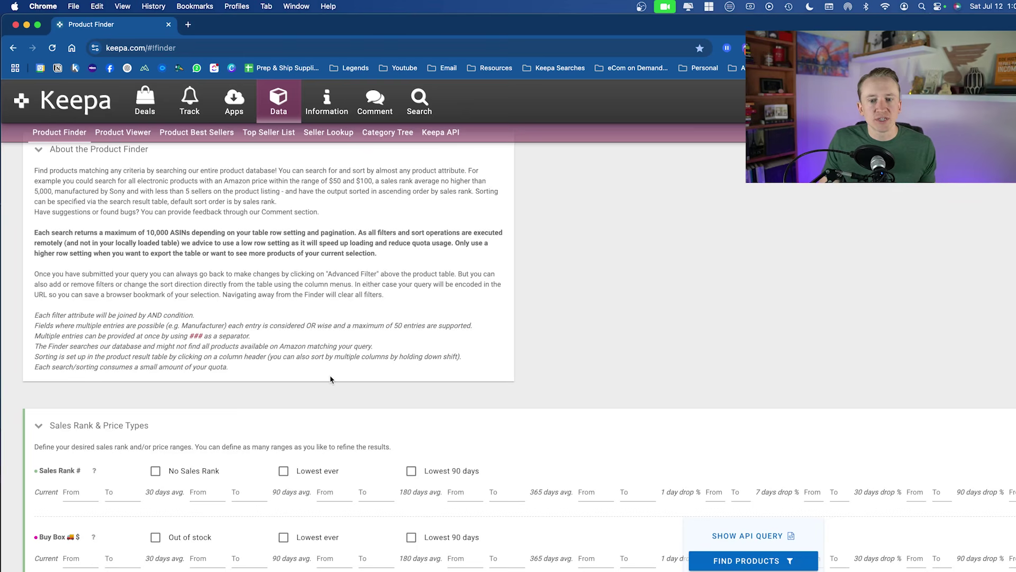
pyautogui.scroll(-2, 330, 379)
pyautogui.scroll(-3, 330, 379)
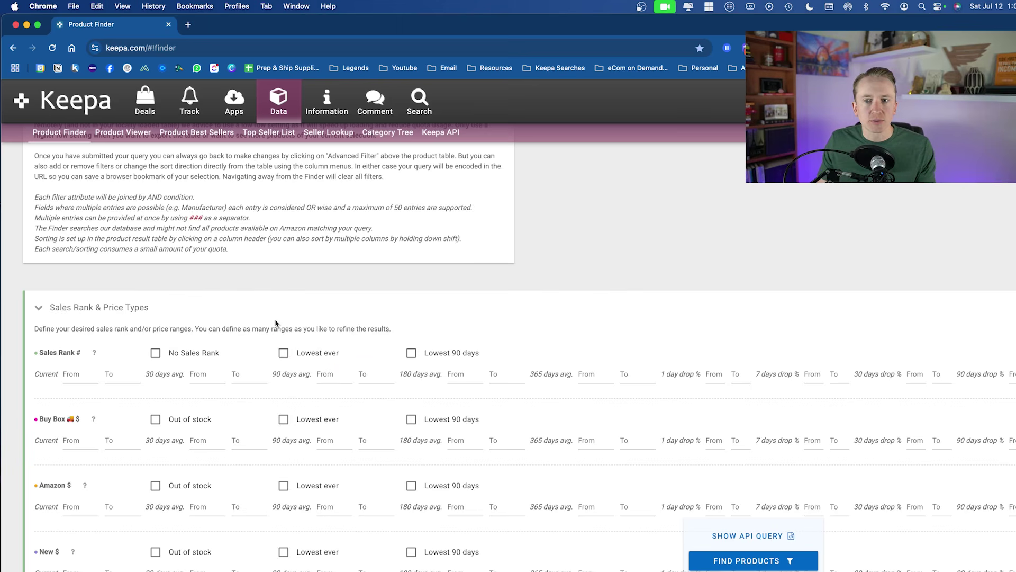
pyautogui.scroll(-1, 275, 323)
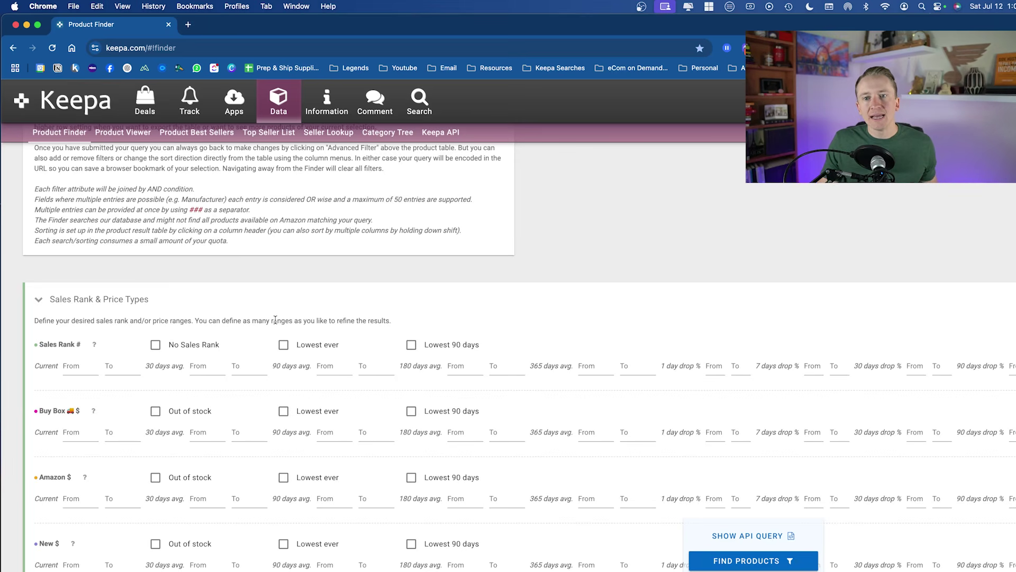
pyautogui.scroll(-2, 238, 286)
pyautogui.scroll(5, 238, 283)
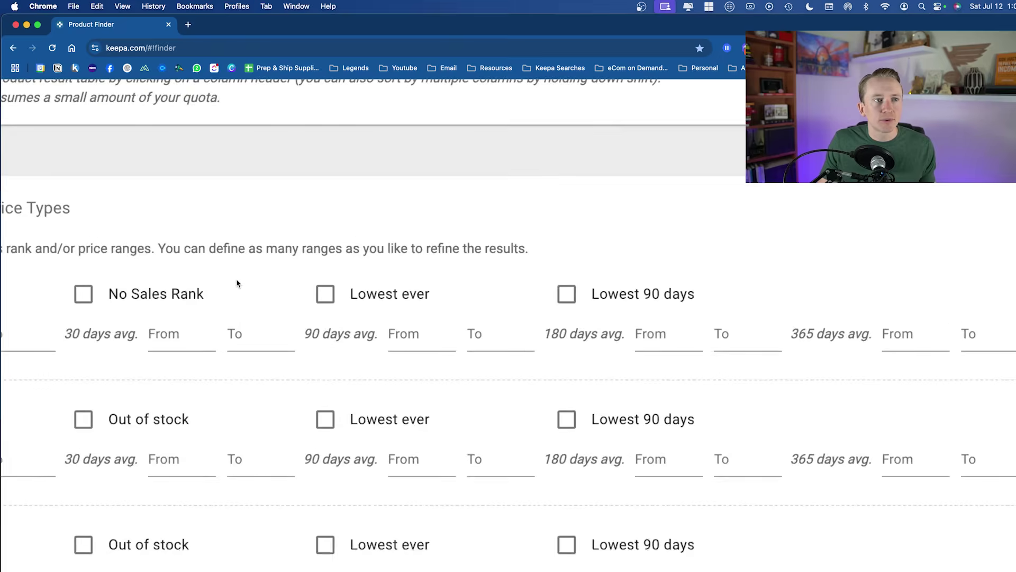
pyautogui.hscroll(-3, 237, 283)
pyautogui.hscroll(-2, 237, 283)
pyautogui.click(269, 295)
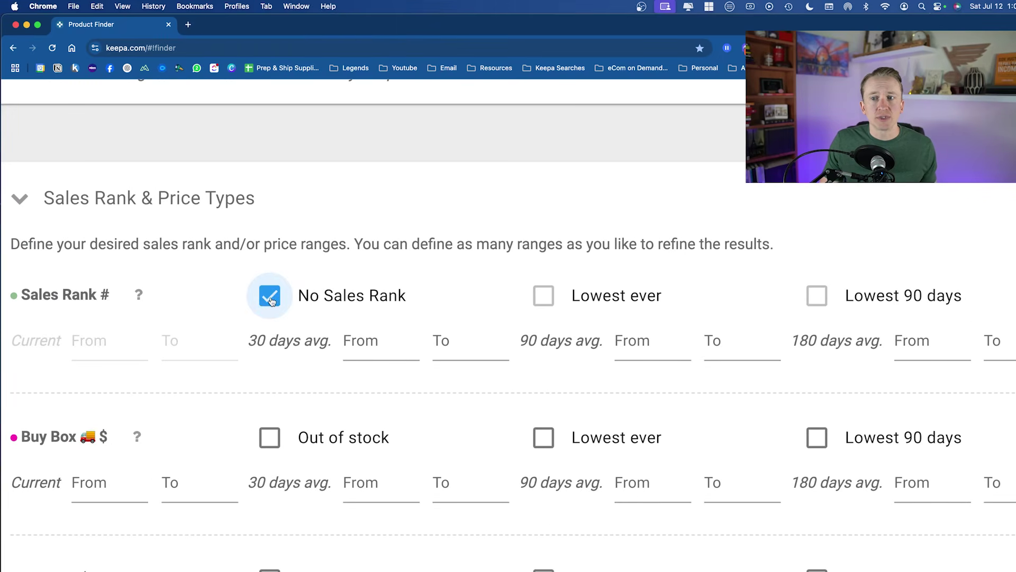
# Limit the Amazon price filter to products that are out of stock at Amazon
pyautogui.scroll(-5, 272, 301)
pyautogui.scroll(-5, 254, 302)
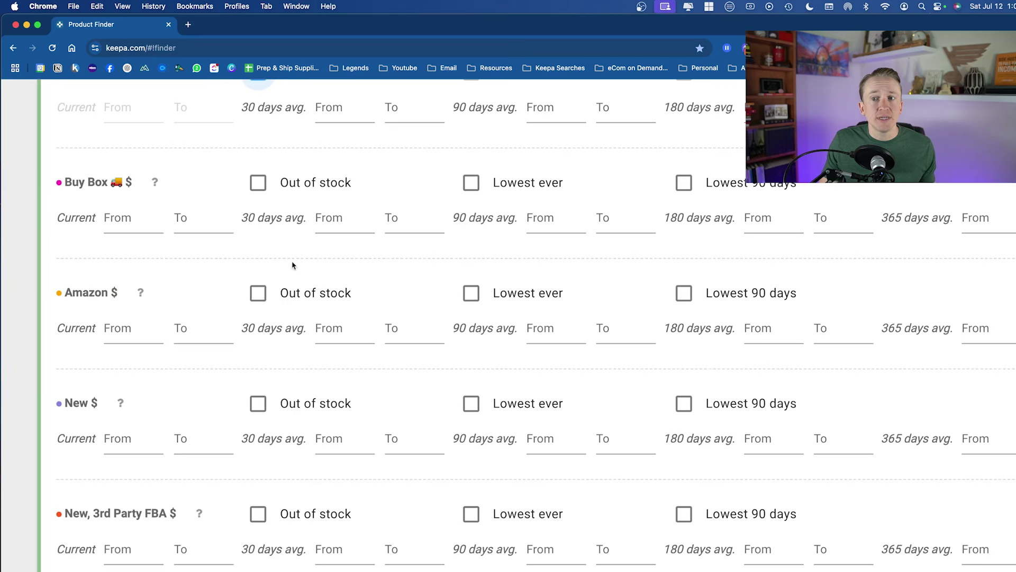
pyautogui.click(258, 292)
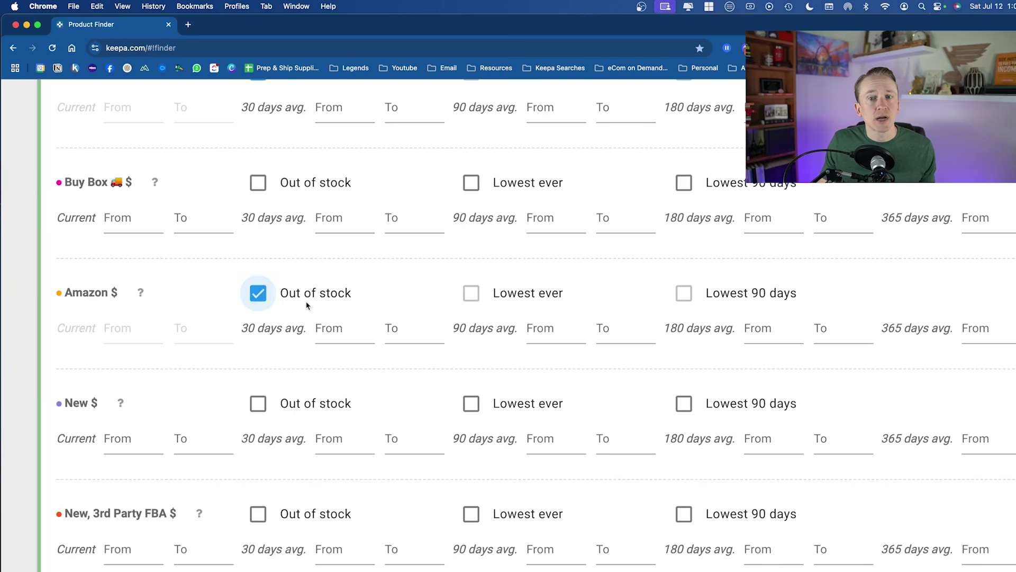
# Set the minimum New price to 20 for the current value and the 30, 90 and 180 days averages
pyautogui.scroll(-1, 306, 305)
pyautogui.scroll(-2, 306, 305)
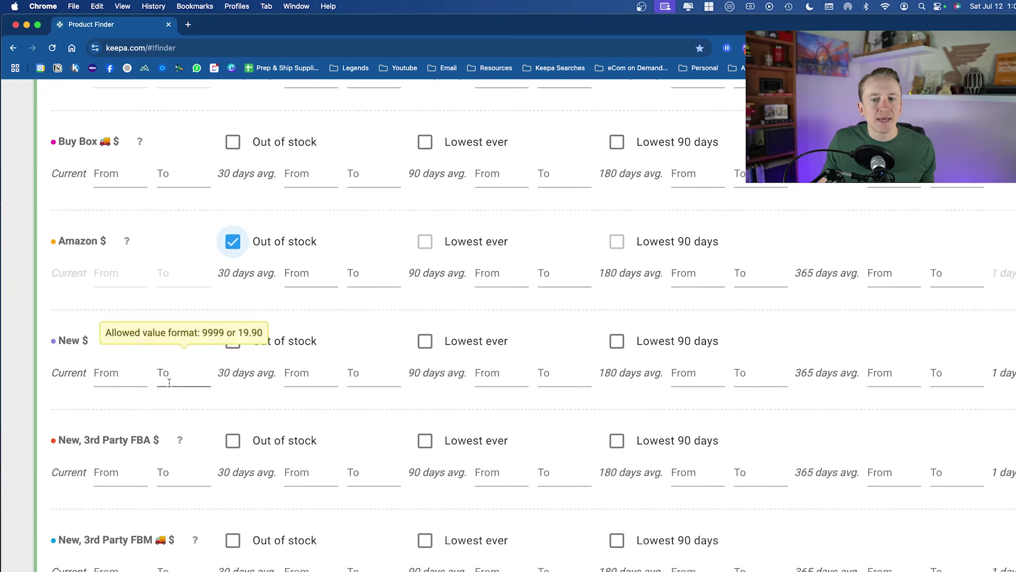
pyautogui.click(122, 477)
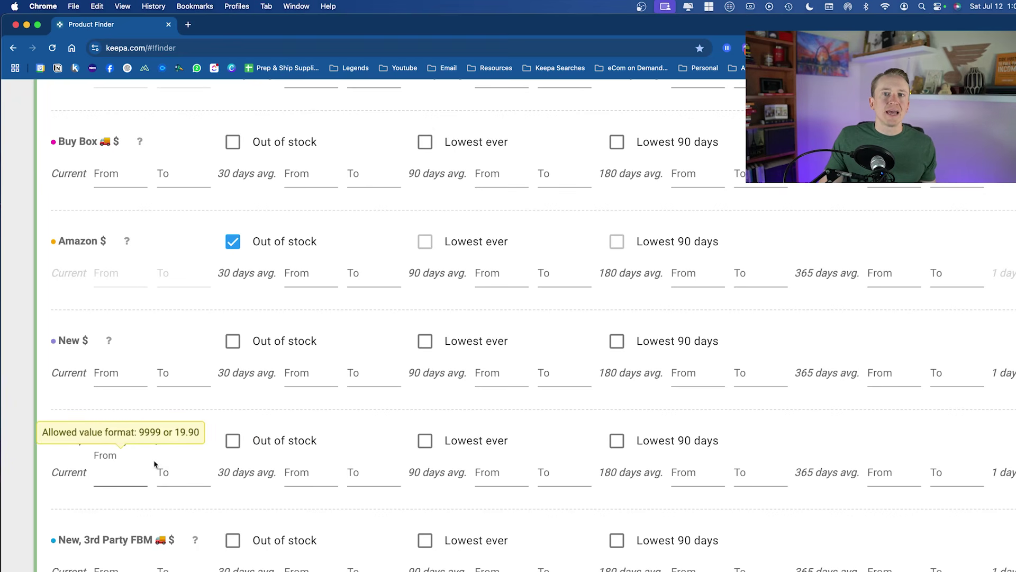
pyautogui.click(117, 370)
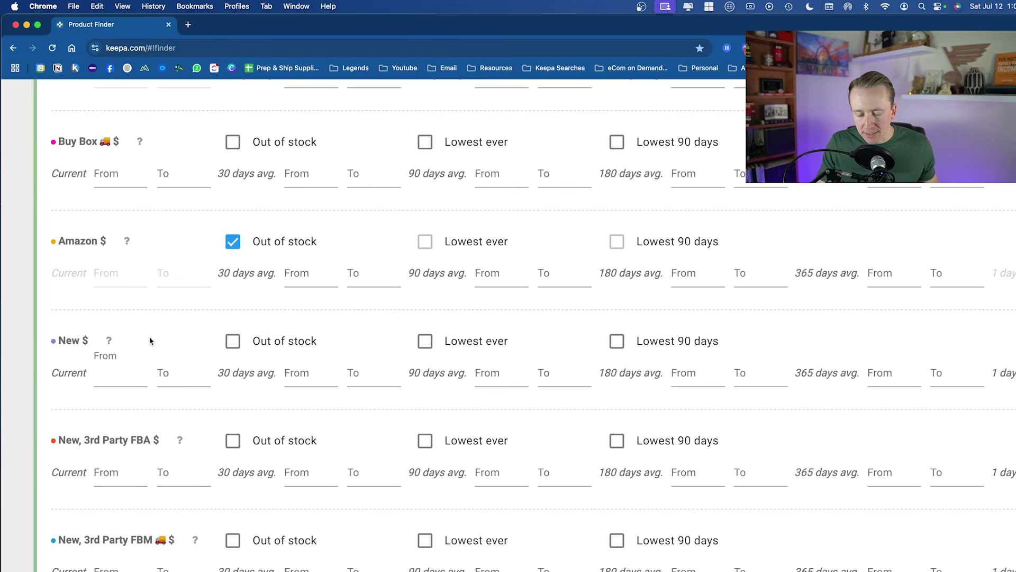
pyautogui.write('20')
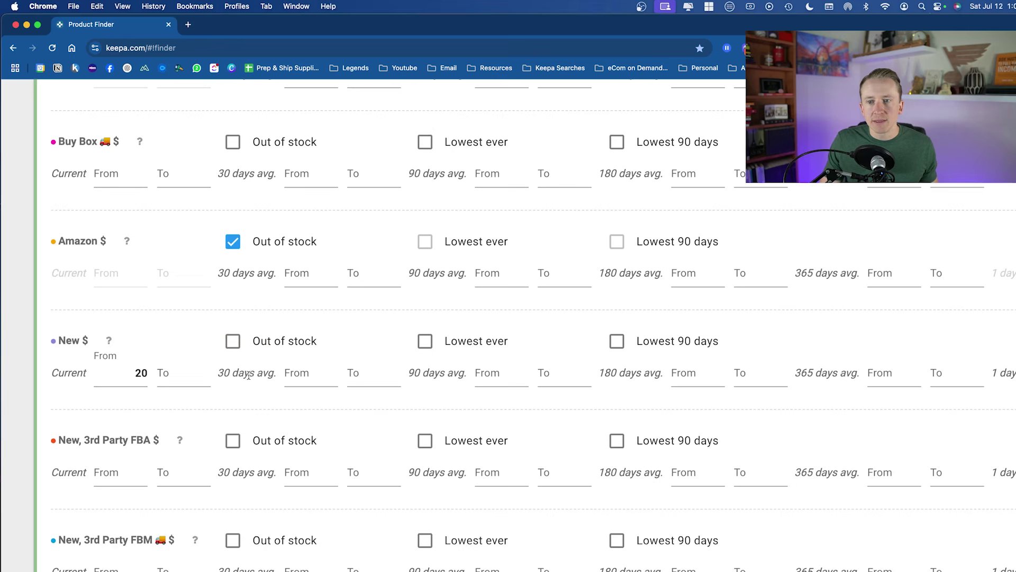
pyautogui.click(295, 371)
pyautogui.write('20')
pyautogui.press('Tab')
pyautogui.press('Tab')
pyautogui.write('20')
pyautogui.press('Tab')
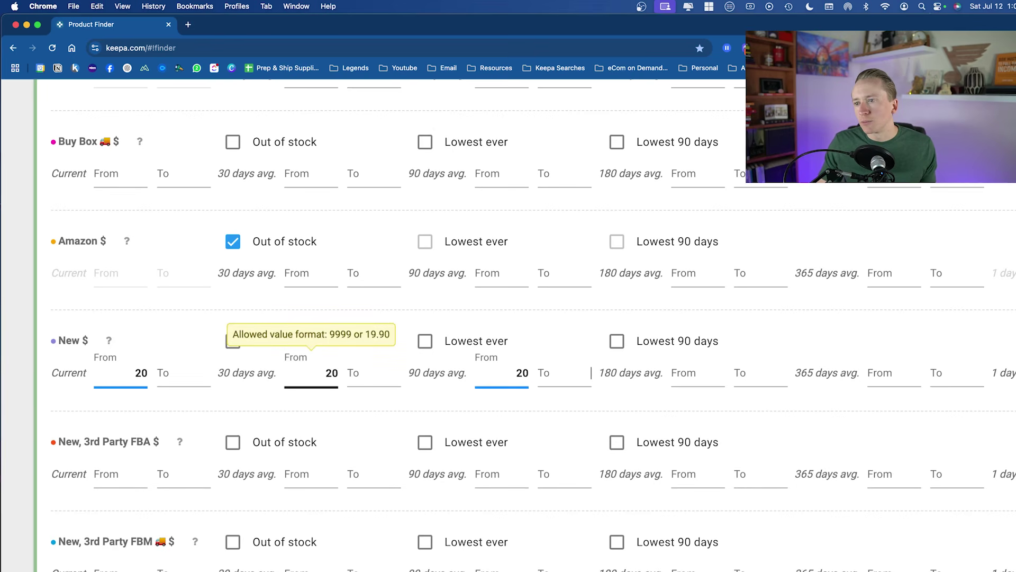
pyautogui.press('Tab')
pyautogui.write('20')
pyautogui.press('super+0')
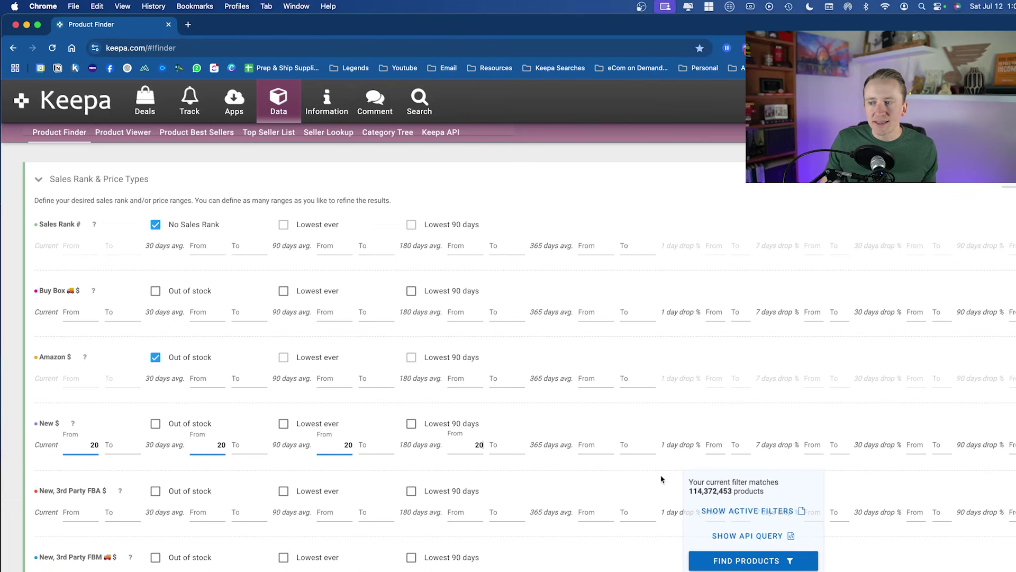
pyautogui.scroll(5, 706, 500)
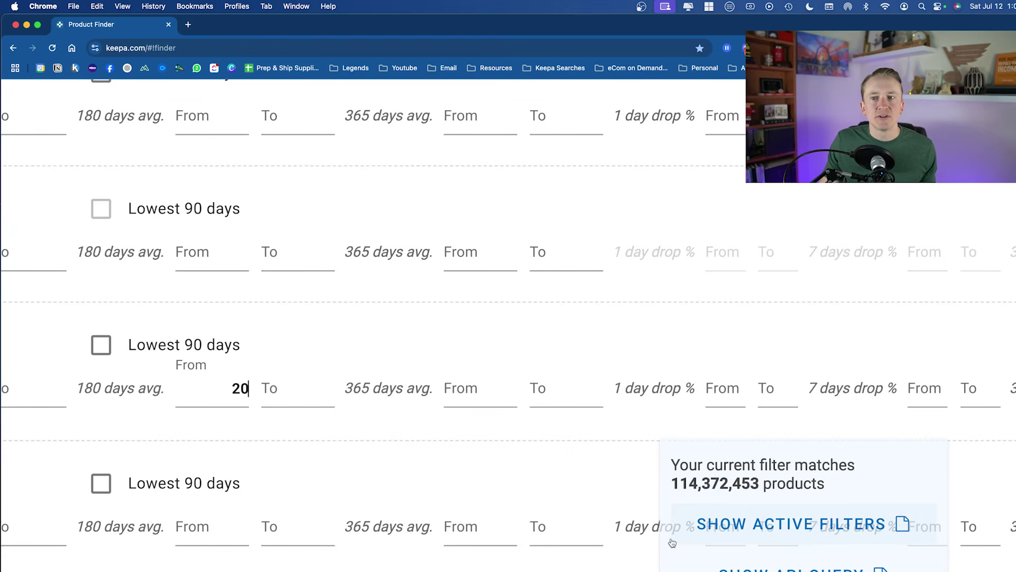
pyautogui.scroll(-5, 497, 415)
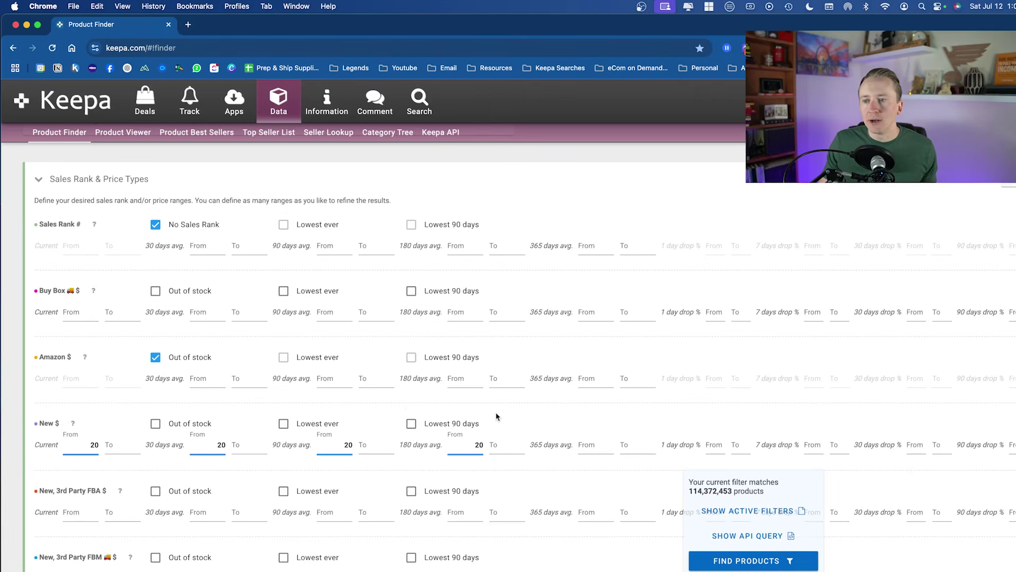
# Restrict the root category to Tools & Home Improvement
pyautogui.scroll(-3, 385, 405)
pyautogui.scroll(-10, 386, 405)
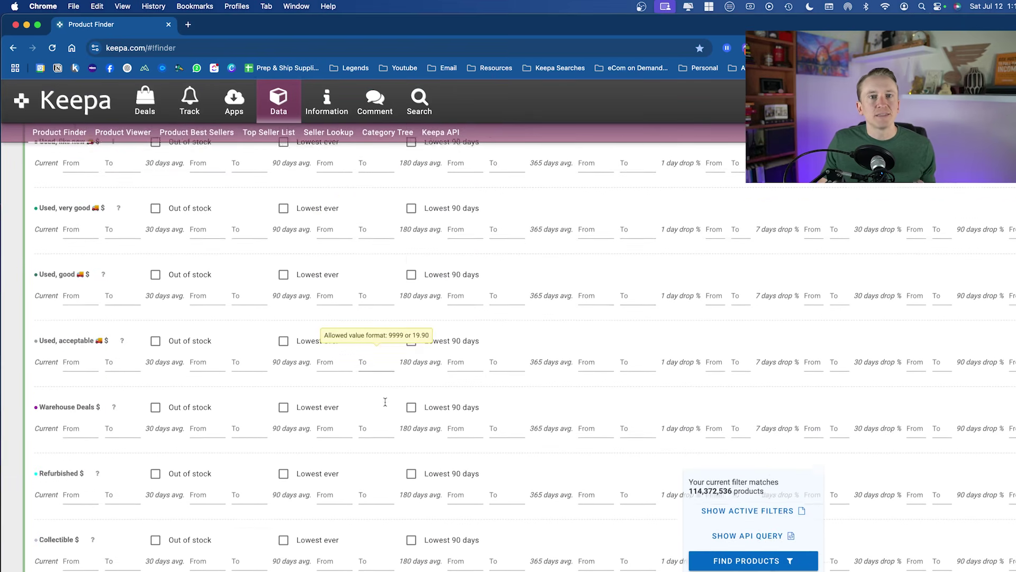
pyautogui.scroll(-6, 385, 403)
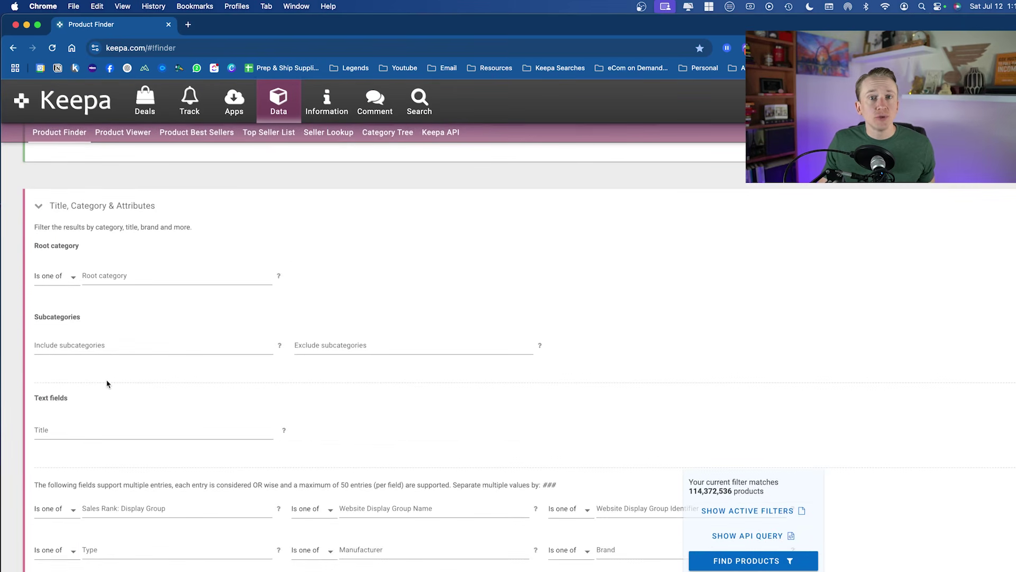
pyautogui.click(63, 276)
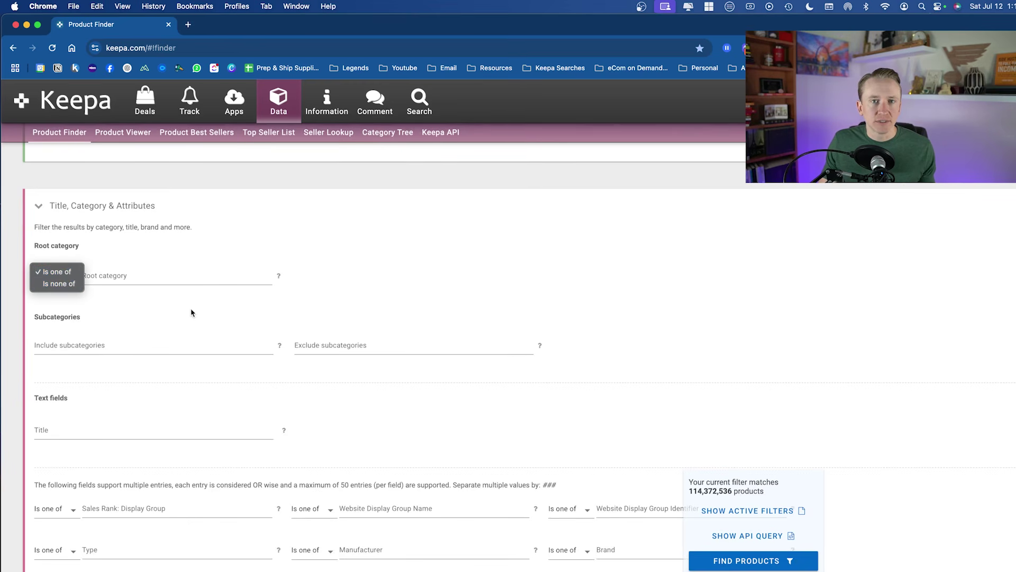
pyautogui.click(157, 303)
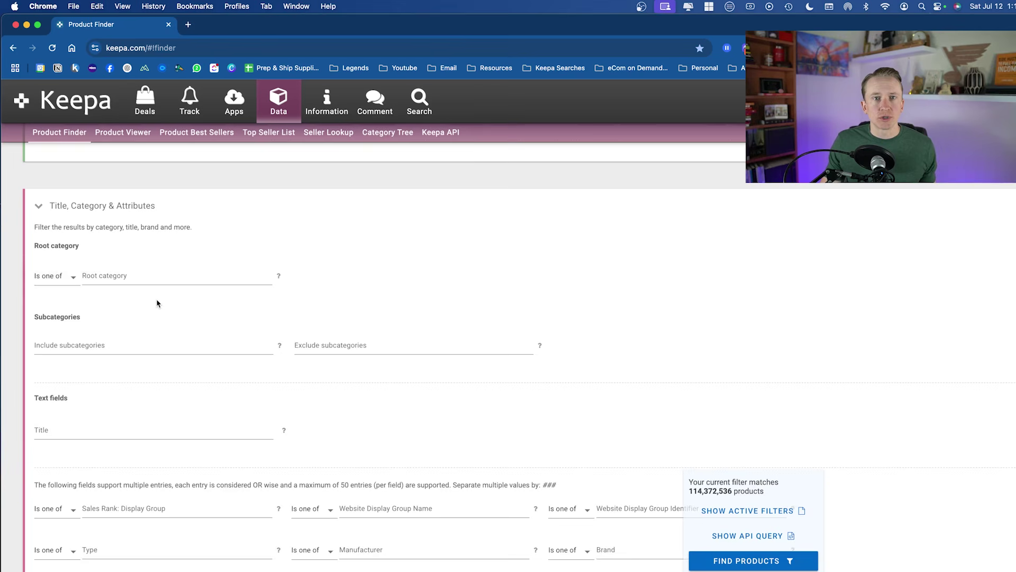
pyautogui.click(132, 275)
pyautogui.write('tools')
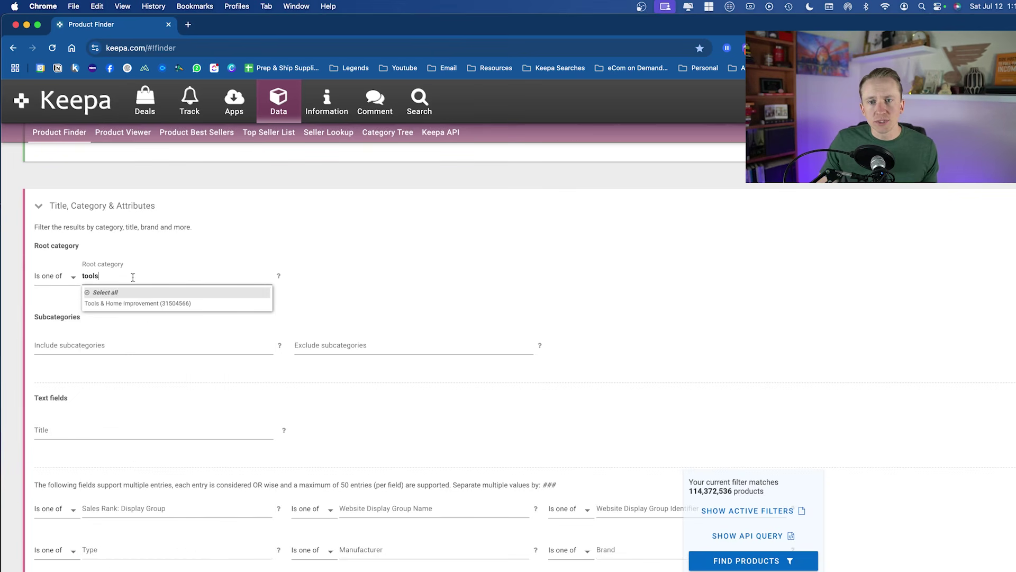
pyautogui.click(132, 302)
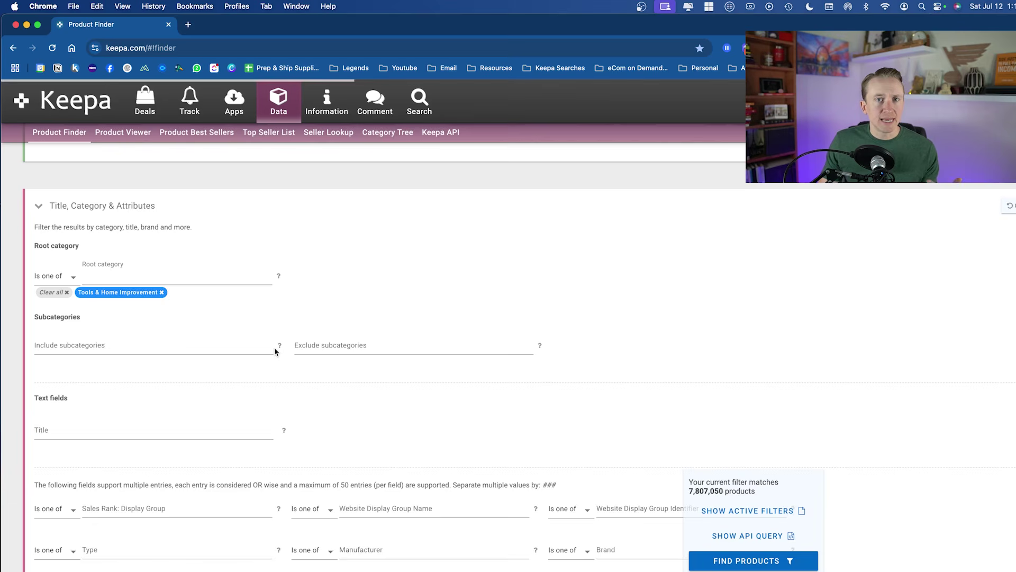
# Set the minimum New Offer Count to 3 for the current value and the 30, 90, 180 and 365 days averages
pyautogui.scroll(-3, 275, 352)
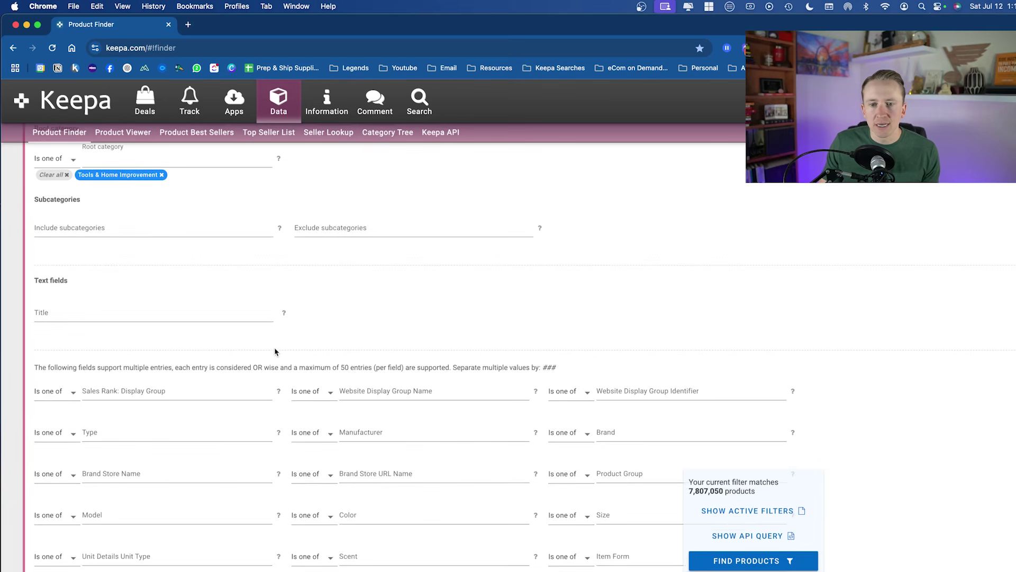
pyautogui.scroll(-9, 351, 468)
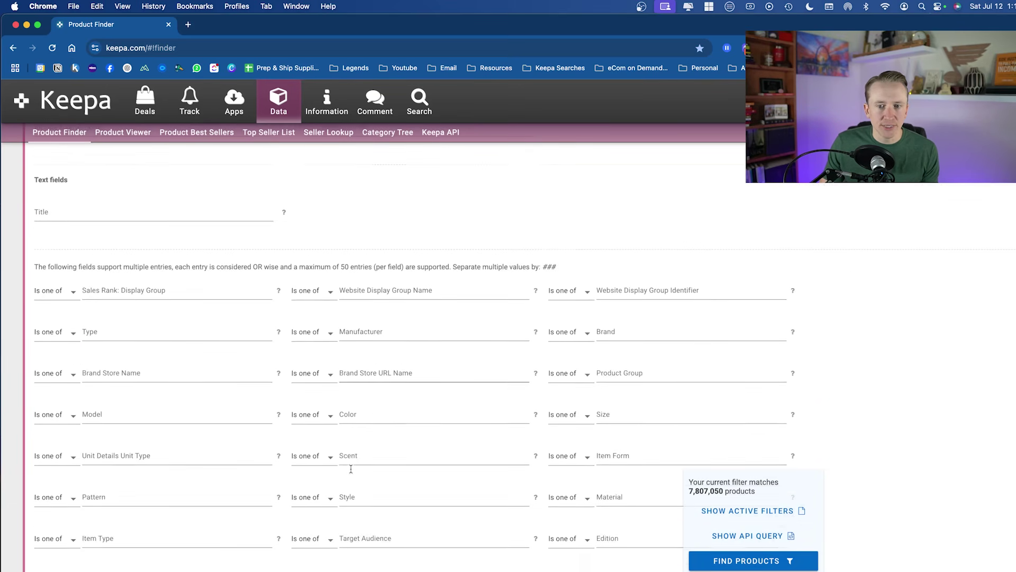
pyautogui.scroll(-5, 351, 472)
pyautogui.scroll(-3, 106, 264)
pyautogui.moveTo(97, 242)
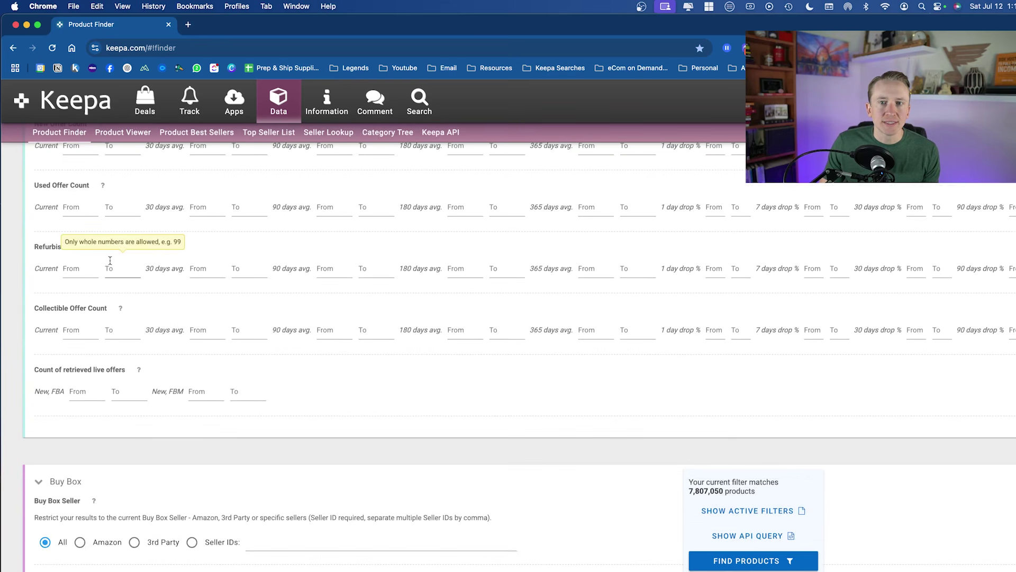
pyautogui.click(80, 206)
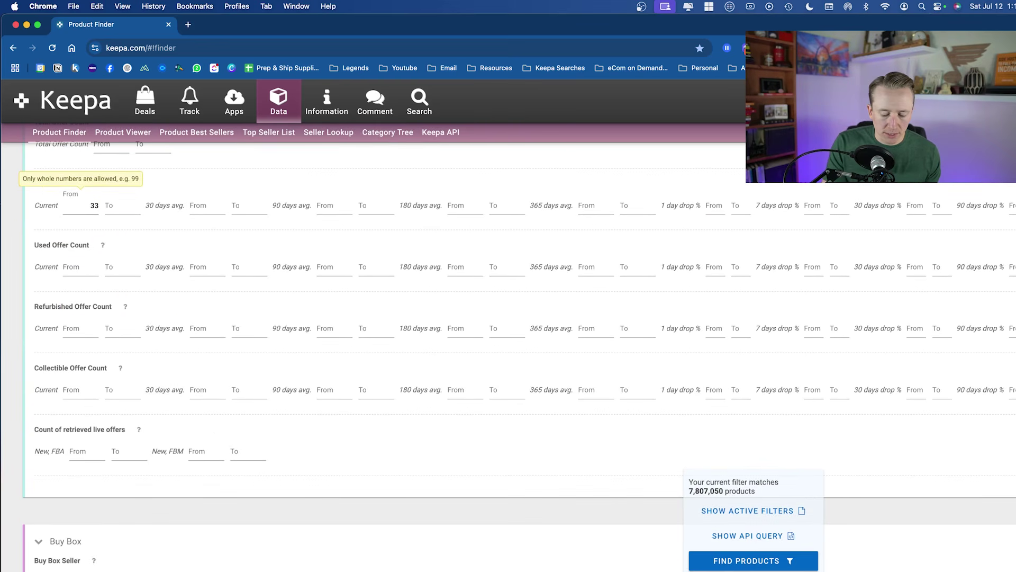
pyautogui.write('33')
pyautogui.press('BackSpace')
pyautogui.press('Tab')
pyautogui.press('Tab')
pyautogui.write('3')
pyautogui.press('Tab')
pyautogui.press('Tab')
pyautogui.write('3')
pyautogui.press('Tab')
pyautogui.press('Tab')
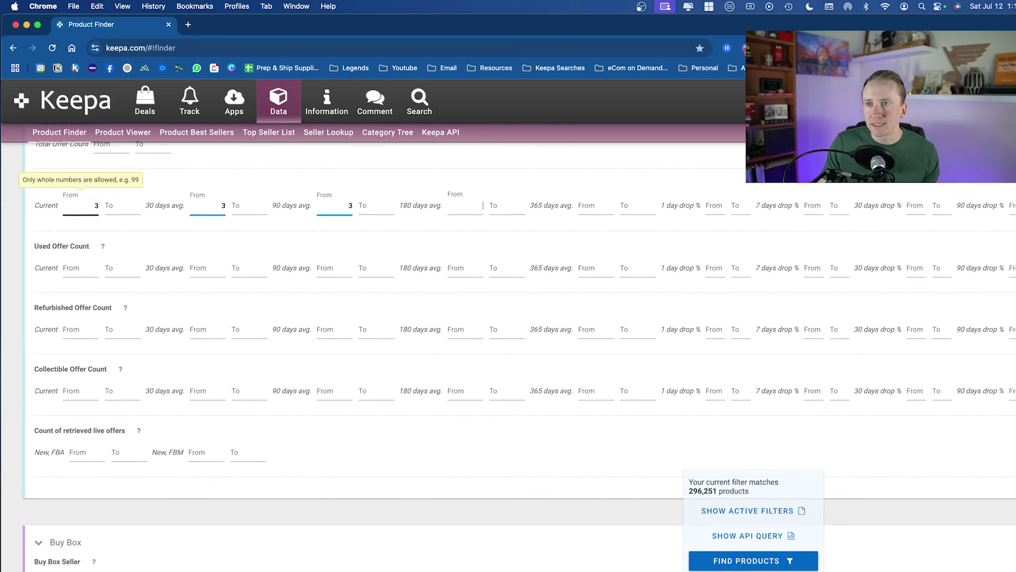
pyautogui.write('3')
pyautogui.press('Tab')
pyautogui.press('Tab')
pyautogui.write('3')
pyautogui.press('Tab')
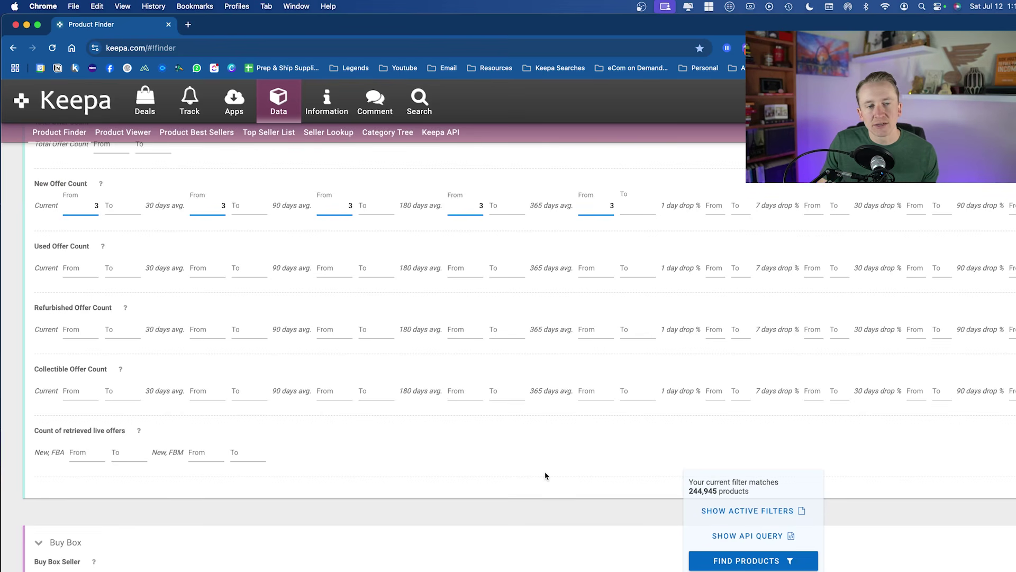
# Set the minimum for Bought in past month to 50
pyautogui.scroll(-15, 546, 475)
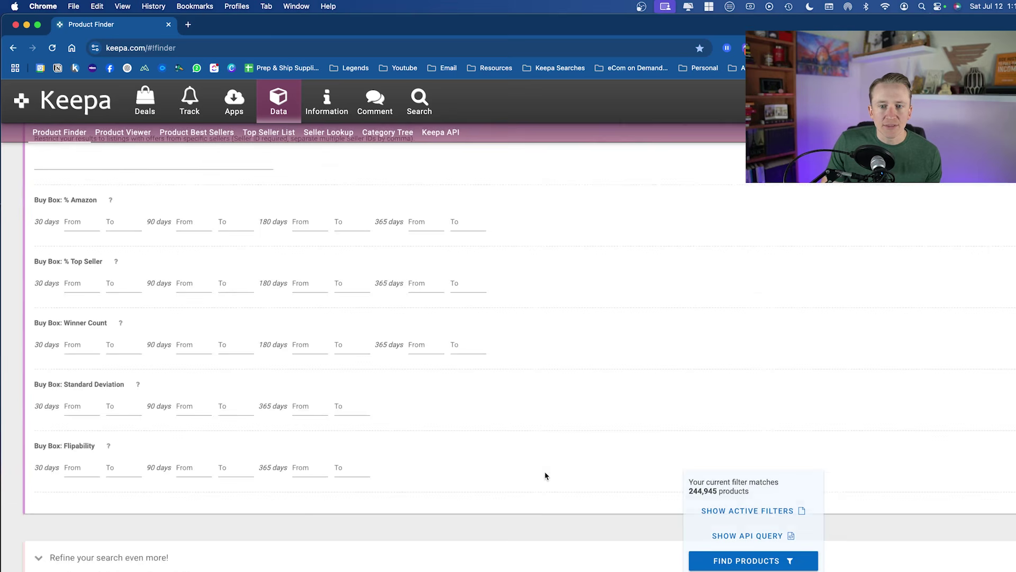
pyautogui.scroll(-10, 545, 476)
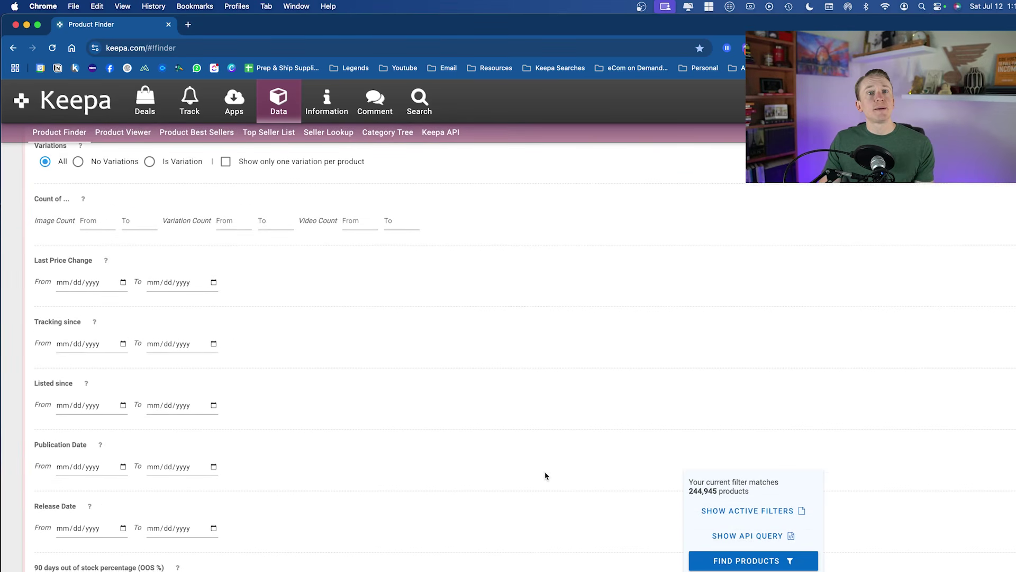
pyautogui.scroll(-2, 545, 475)
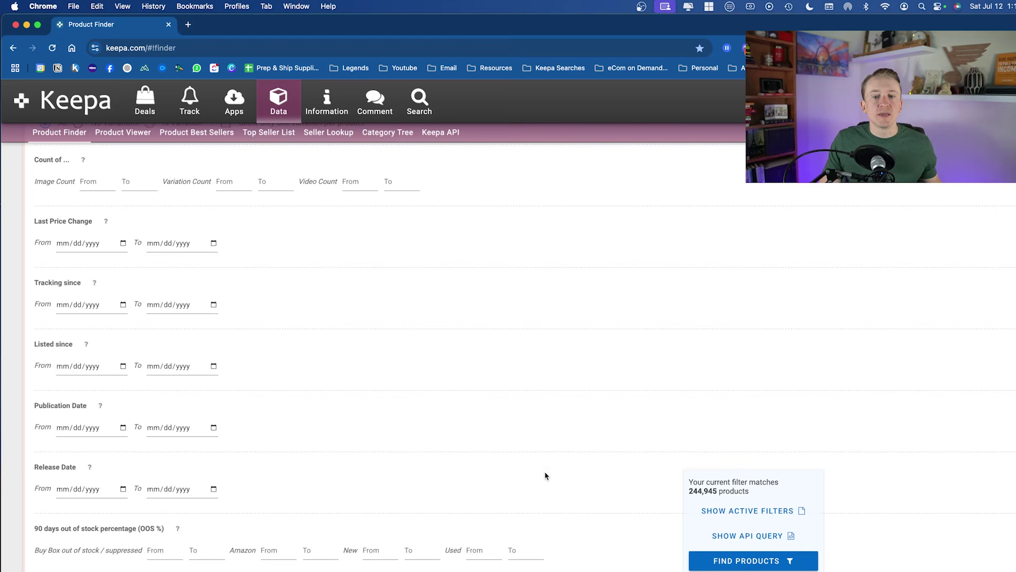
pyautogui.scroll(-5, 545, 475)
pyautogui.scroll(-3, 546, 476)
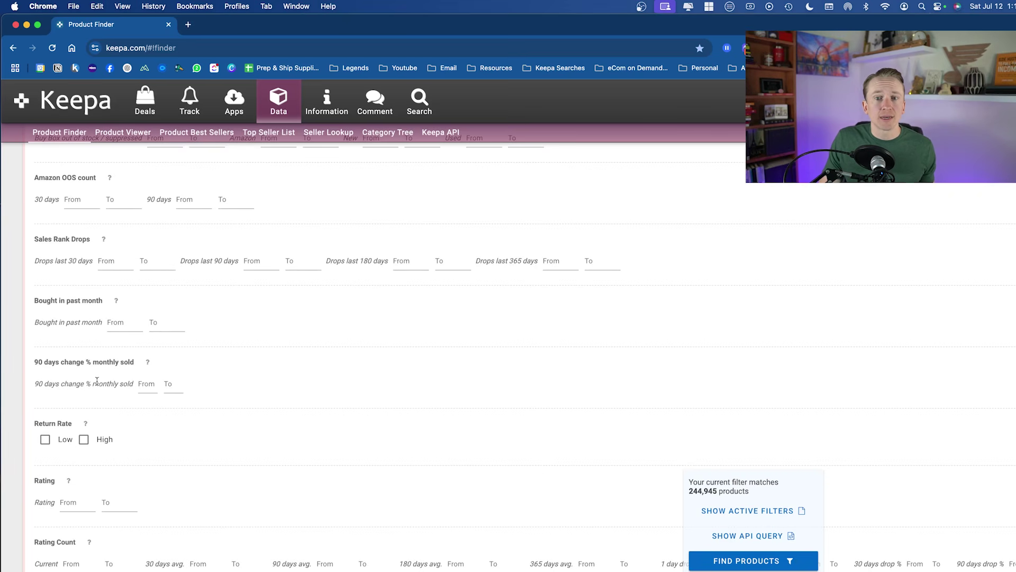
pyautogui.scroll(4, 97, 381)
pyautogui.hscroll(-1, 89, 324)
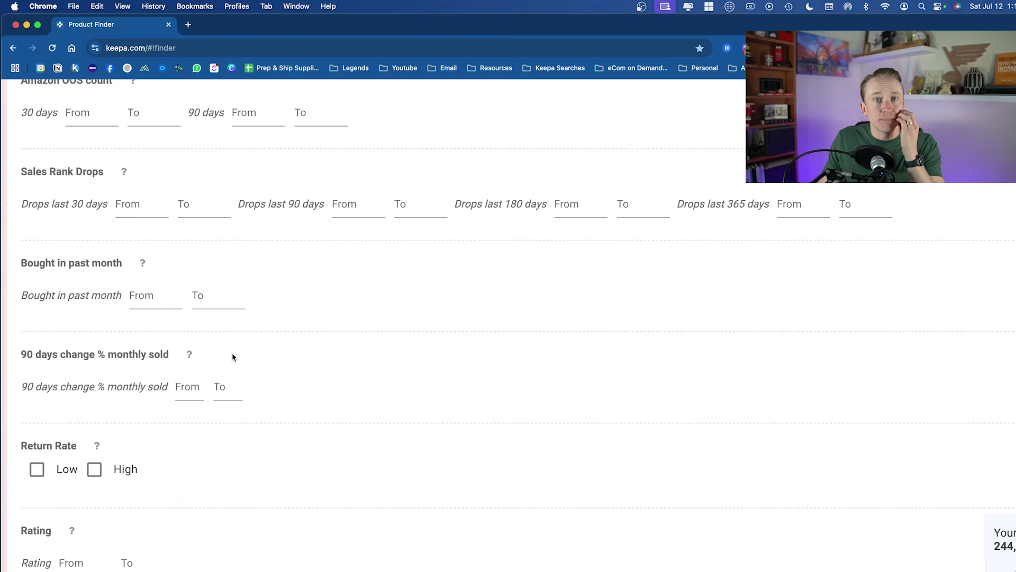
pyautogui.click(141, 297)
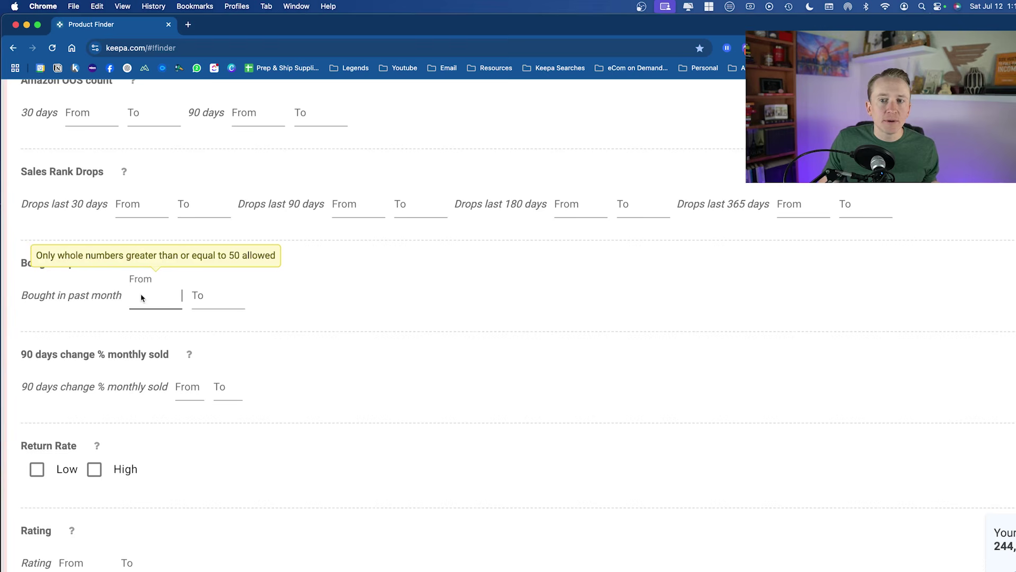
pyautogui.write('50')
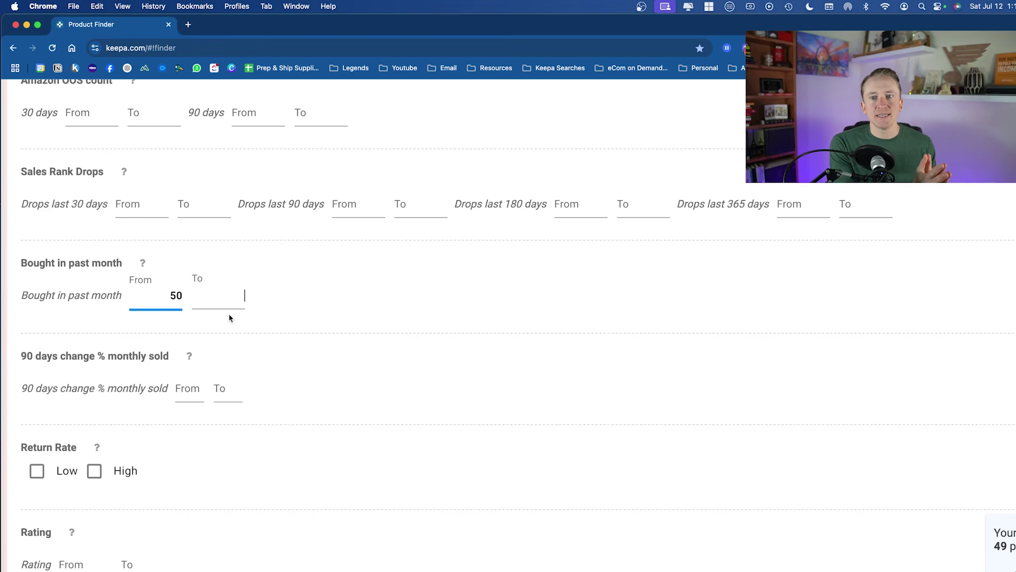
# Run the product search with the current filter settings
pyautogui.scroll(-2, 230, 318)
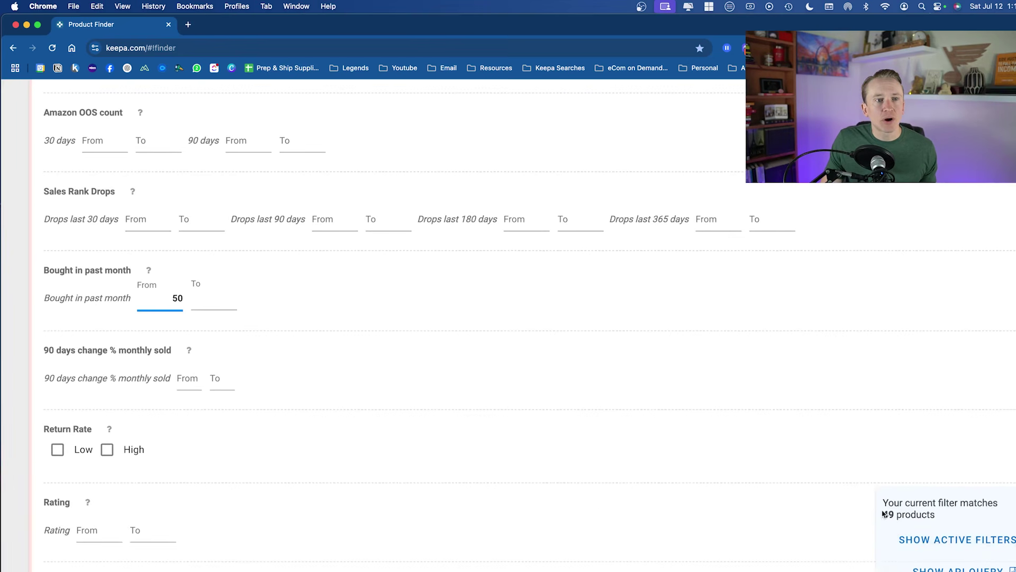
pyautogui.scroll(-3, 888, 503)
pyautogui.hscroll(2, 819, 452)
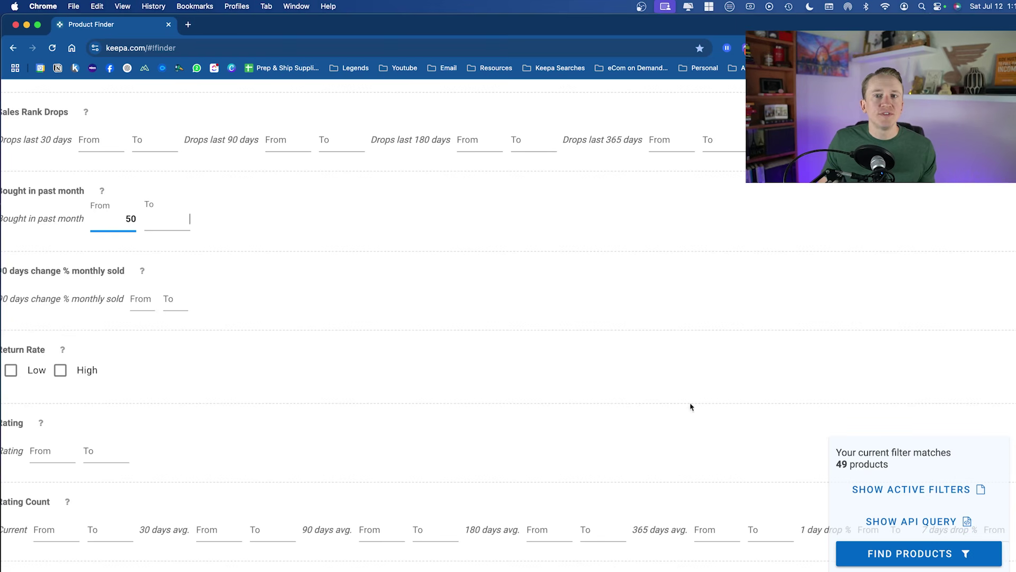
pyautogui.hscroll(-3, 348, 316)
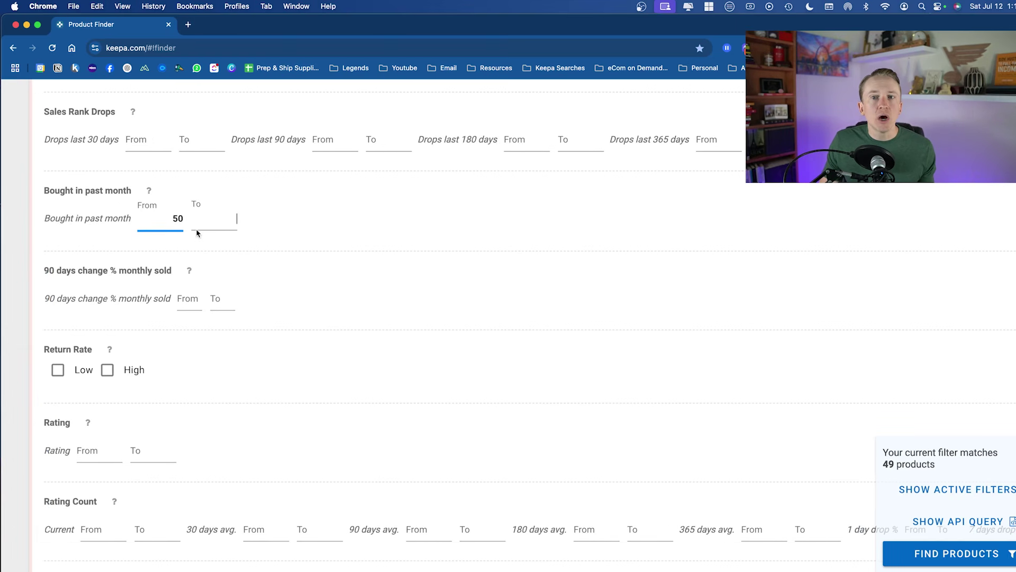
pyautogui.click(165, 236)
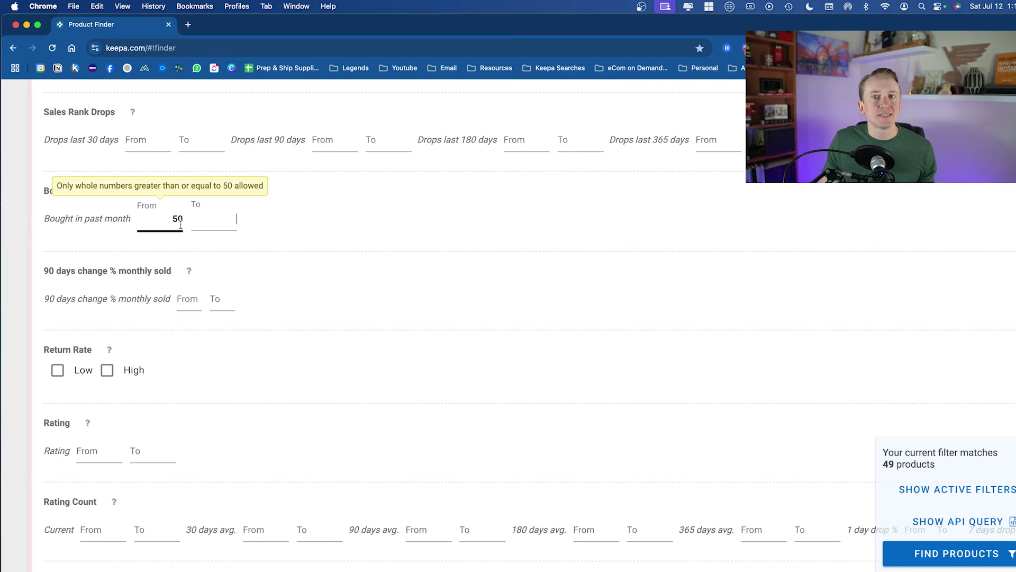
pyautogui.press('super+minus')
pyautogui.press('super+minus')
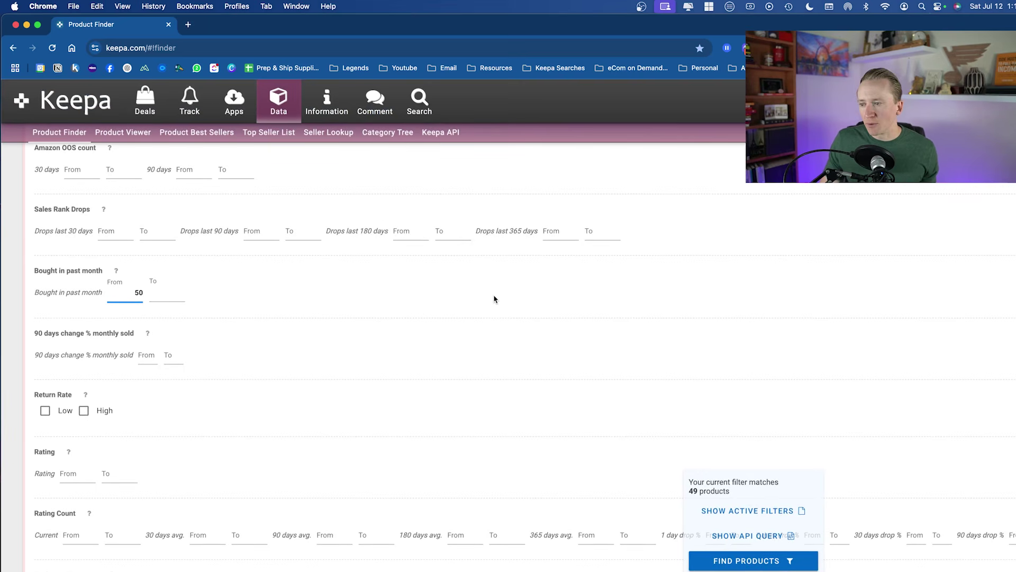
pyautogui.scroll(-1, 494, 302)
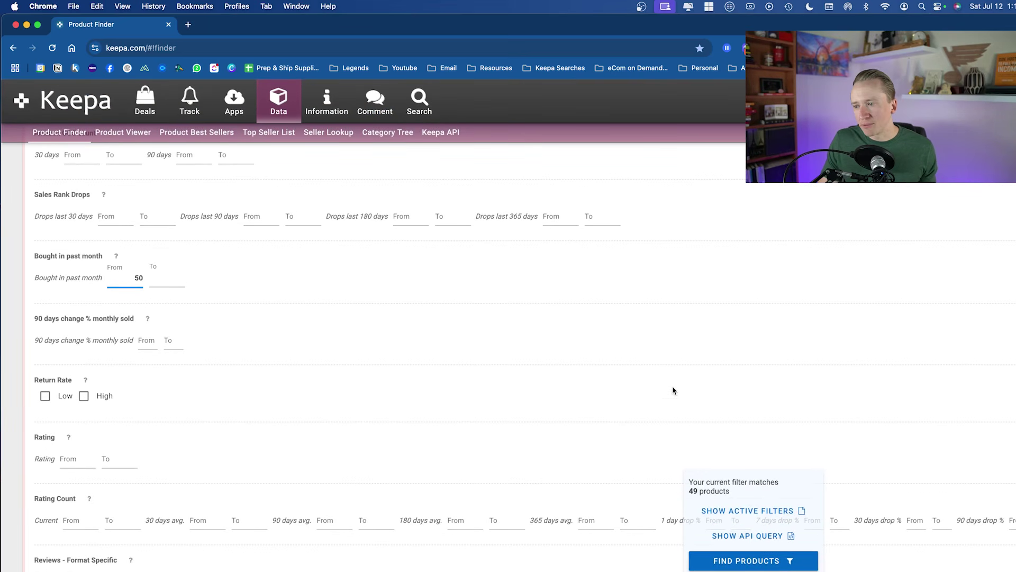
pyautogui.click(751, 562)
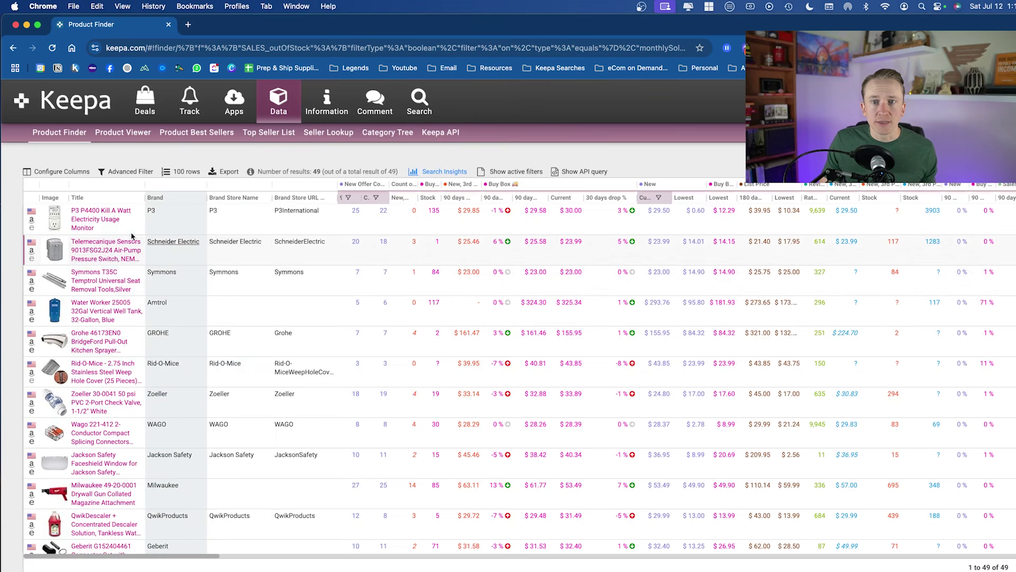
# Open the Water Worker 25005 well tank and examine its price history over all time and the last year
pyautogui.moveTo(107, 281)
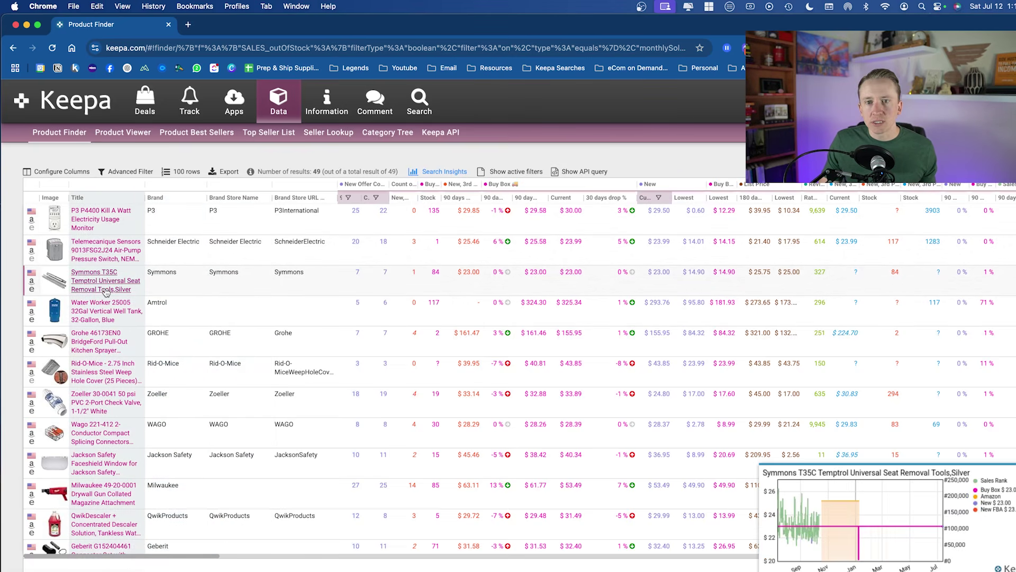
pyautogui.click(103, 314)
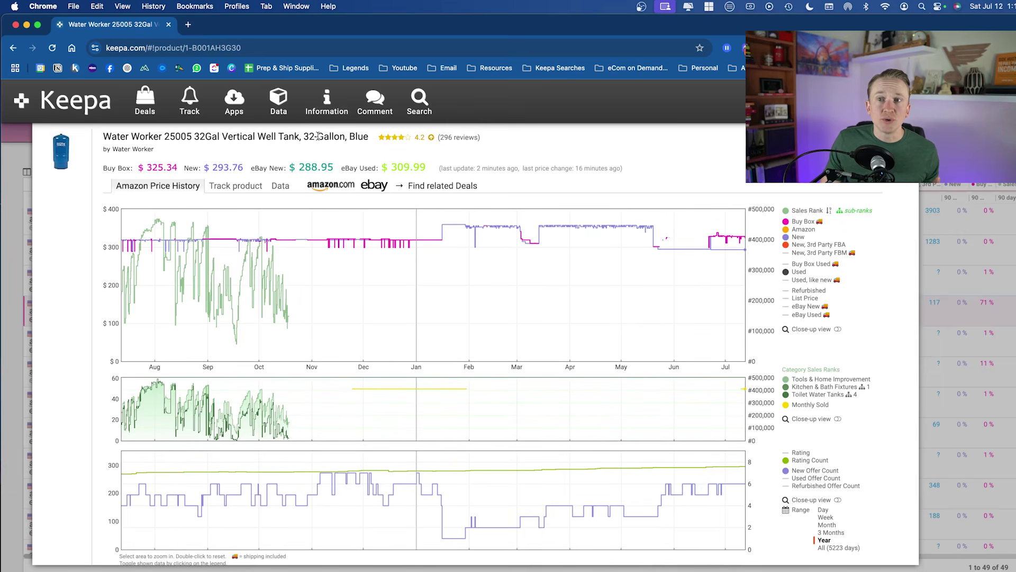
pyautogui.tripleClick(318, 136)
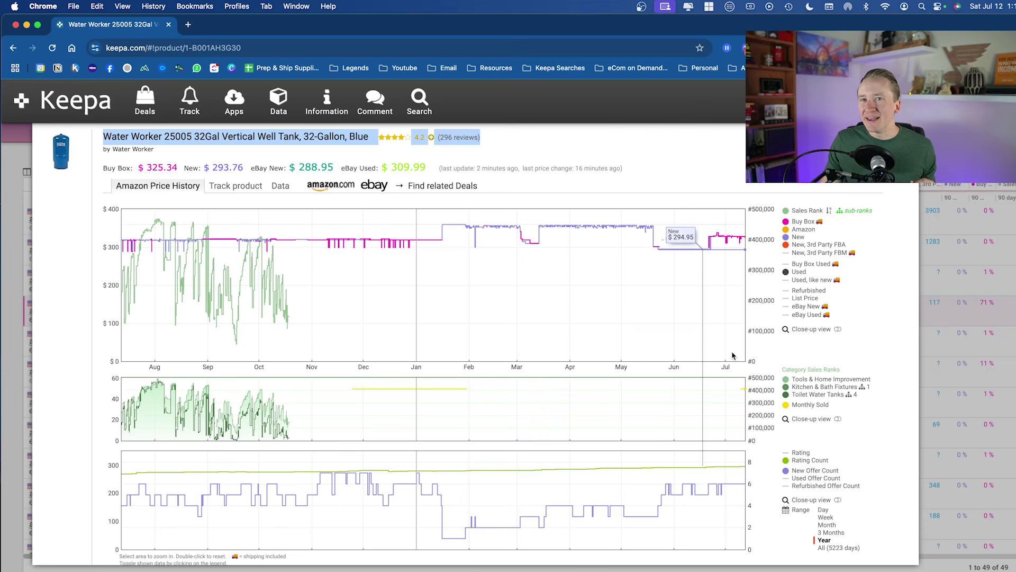
pyautogui.click(822, 549)
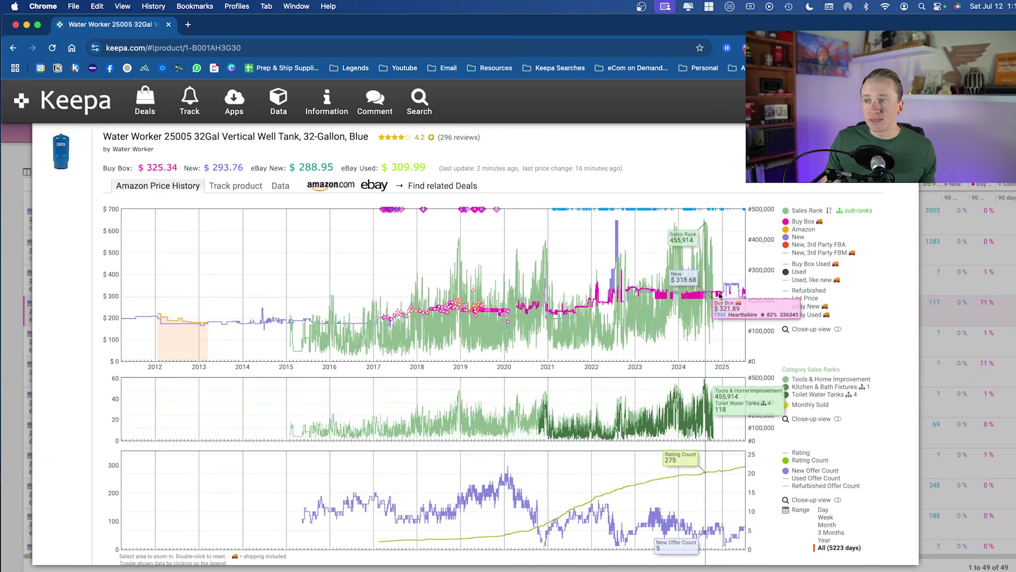
pyautogui.click(827, 541)
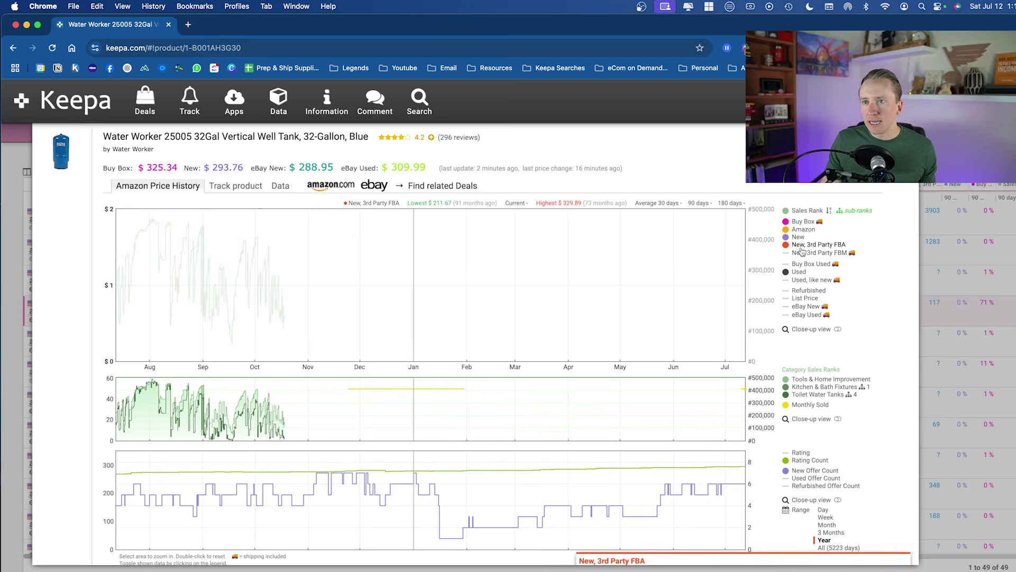
# Review the well tank's current offers, including seller stock and sold quantities, and return to the results
pyautogui.click(280, 186)
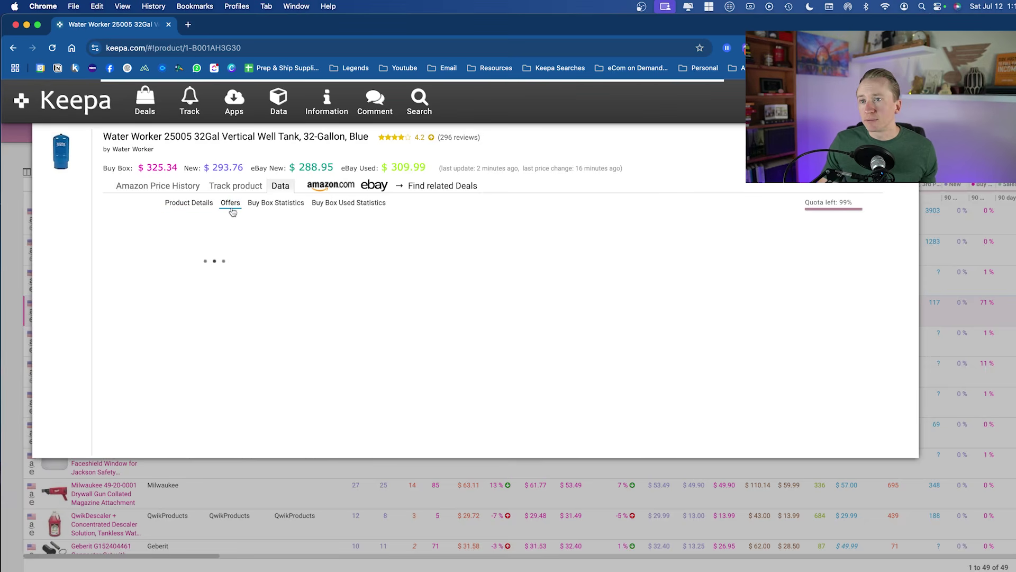
pyautogui.scroll(-3, 481, 336)
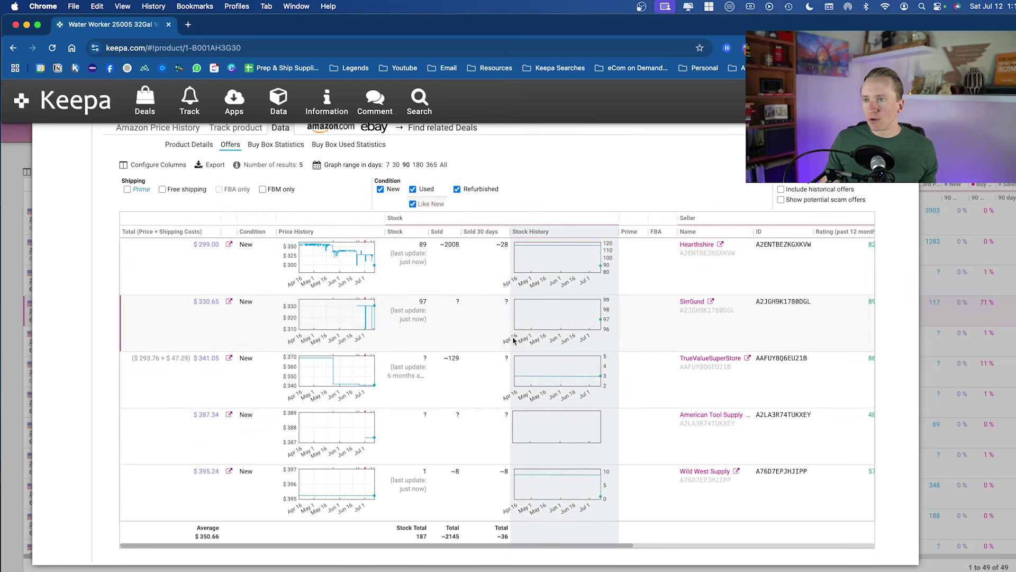
pyautogui.hscroll(4, 497, 360)
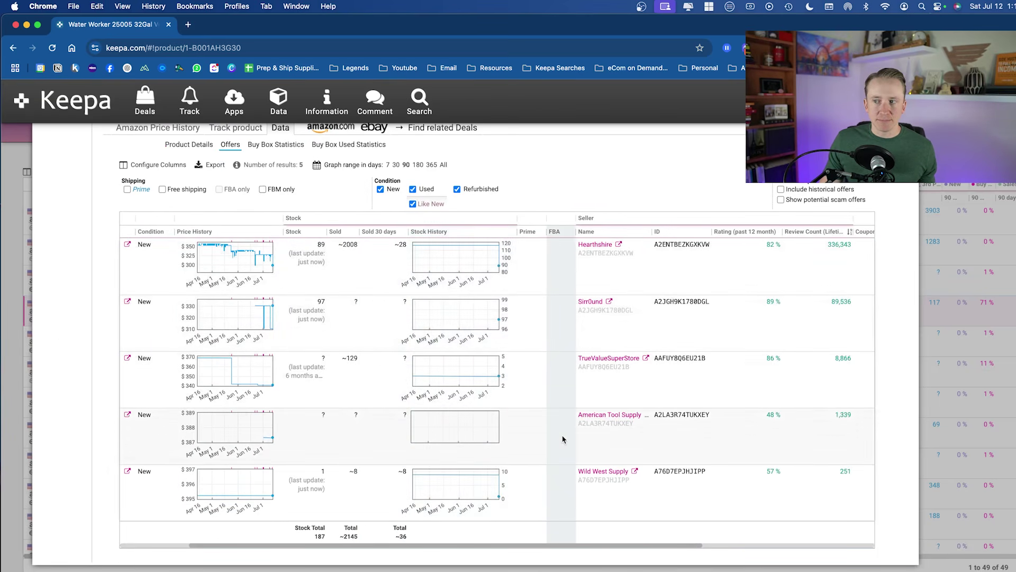
pyautogui.scroll(2, 563, 434)
pyautogui.press('Escape')
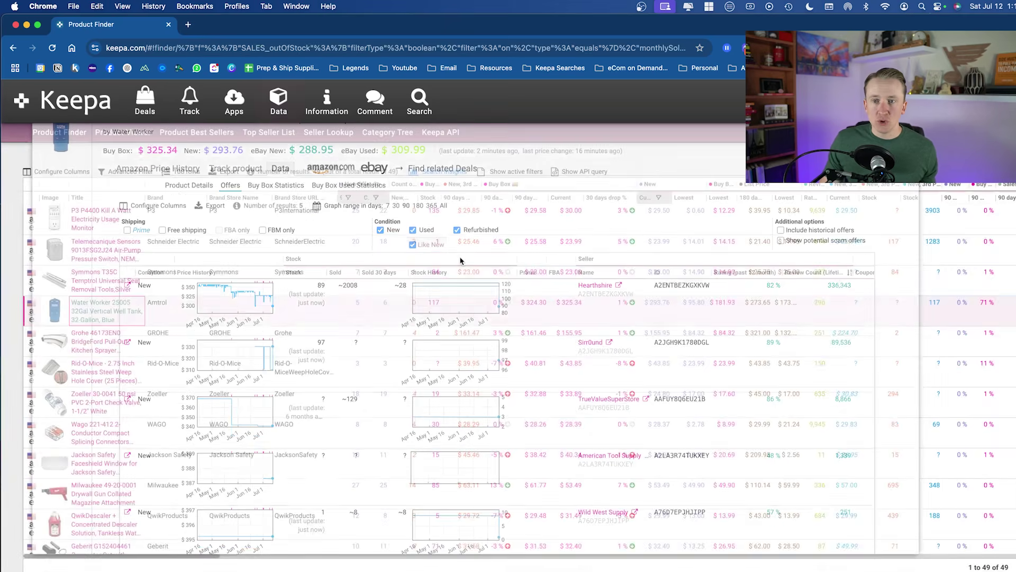
# Open the Zoeller 30-0041 check valve, examine its one-year price and monthly sold history, and return to the results
pyautogui.scroll(-1, 169, 293)
pyautogui.scroll(-3, 170, 294)
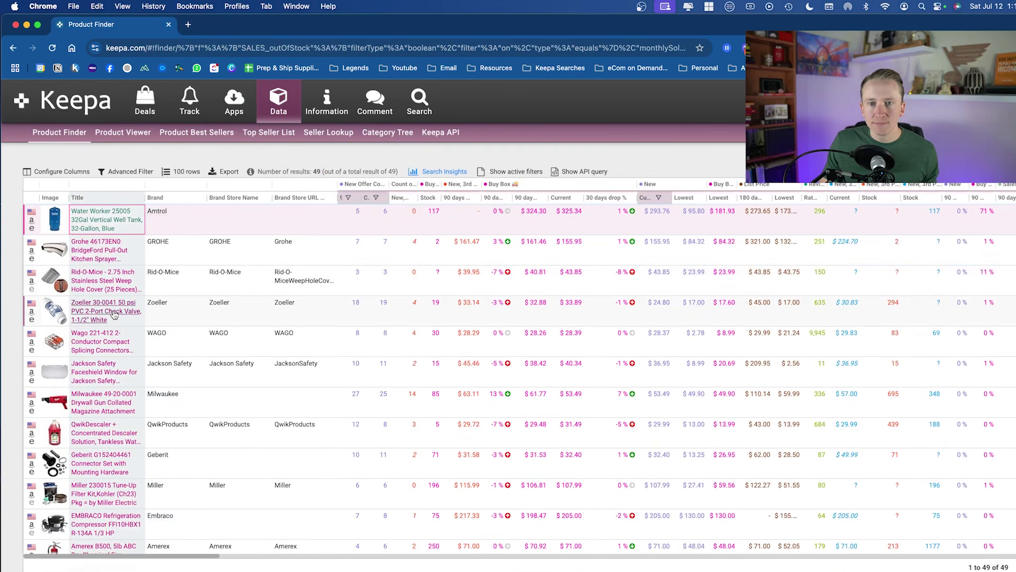
pyautogui.click(113, 315)
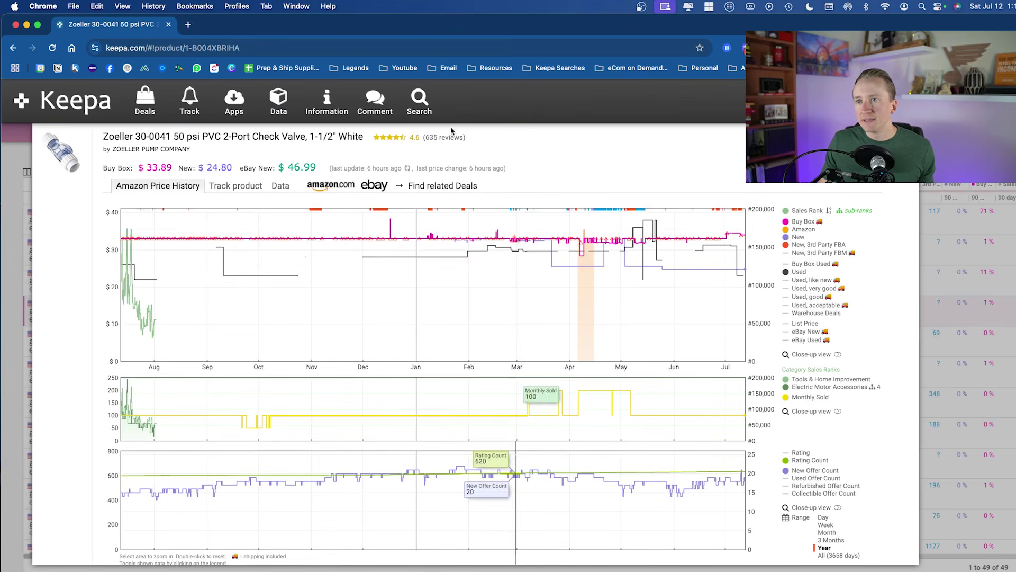
pyautogui.scroll(-2, 604, 208)
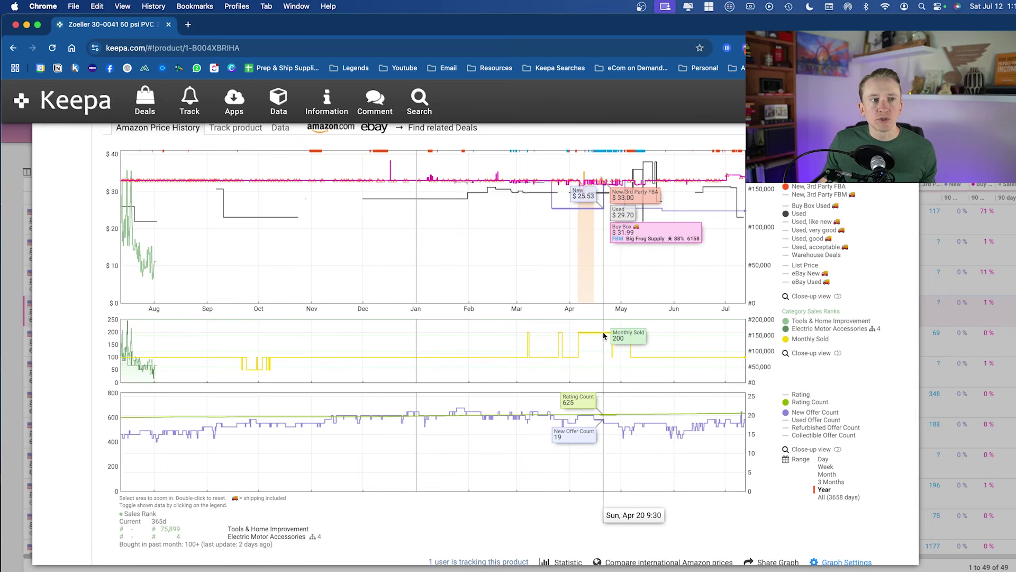
pyautogui.scroll(5, 606, 334)
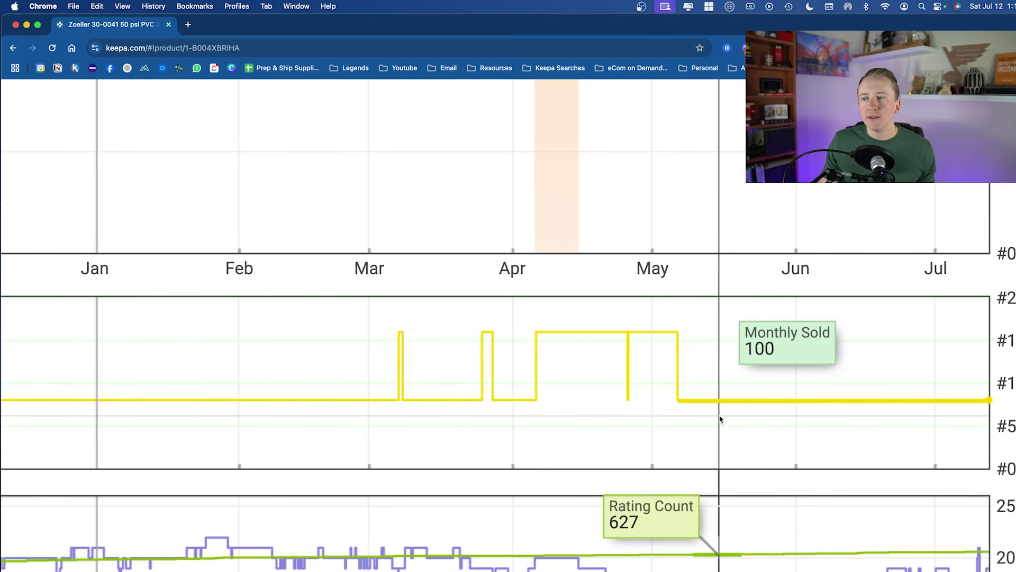
pyautogui.scroll(-1, 721, 419)
pyautogui.scroll(-5, 721, 419)
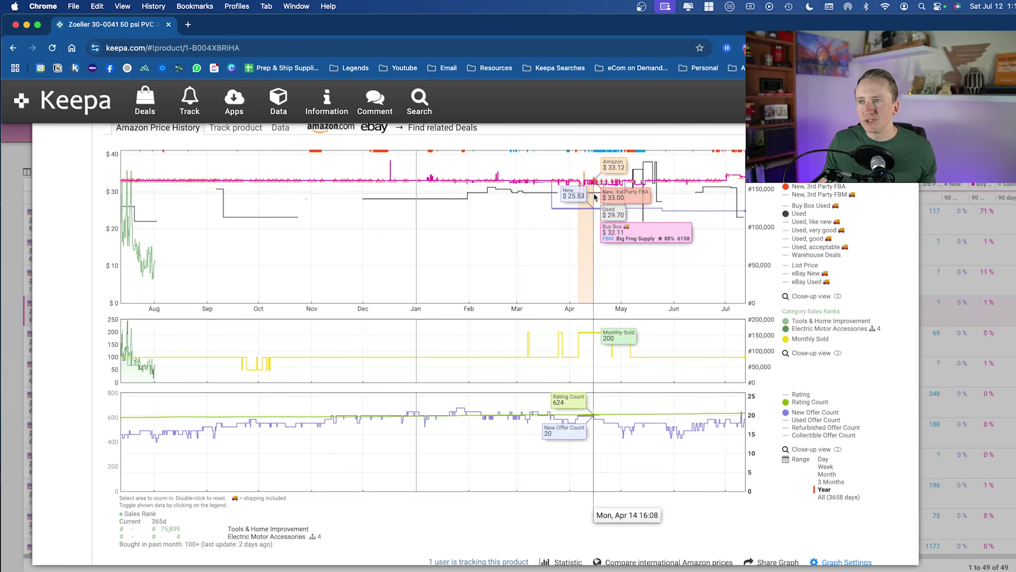
pyautogui.scroll(2, 593, 197)
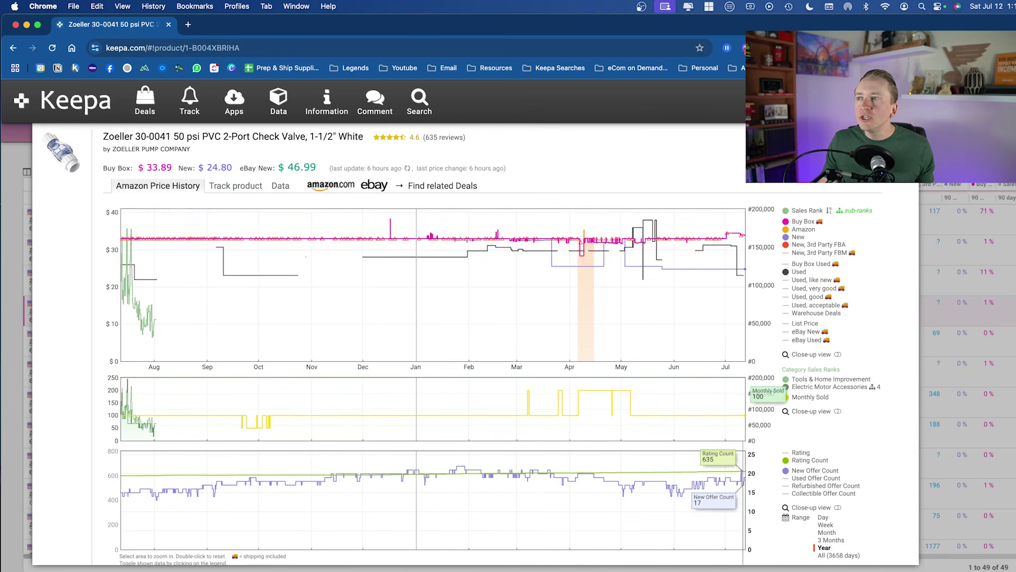
pyautogui.click(908, 136)
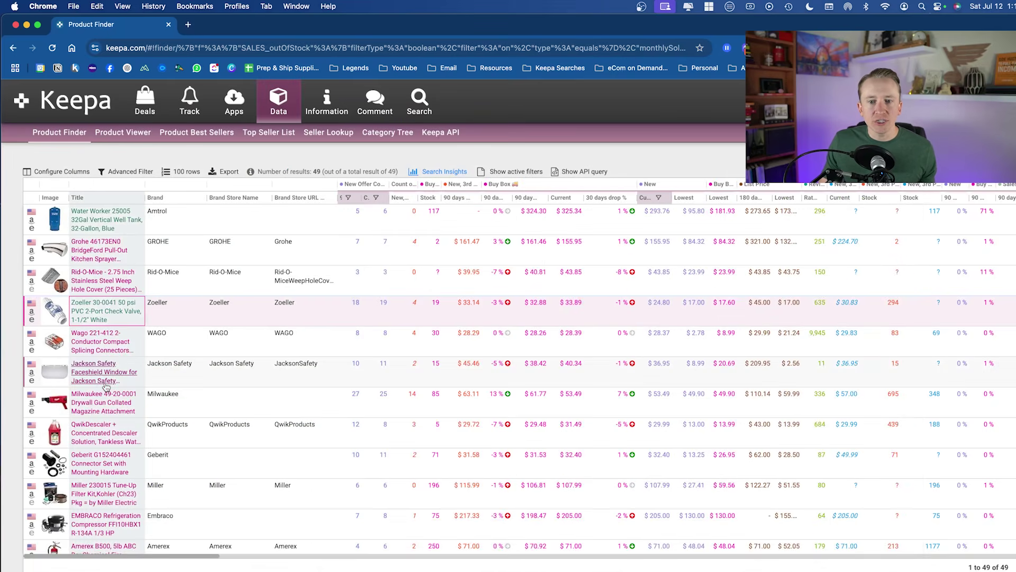
# Open the Milwaukee 49-20-0001 magazine attachment and compare its price and monthly sold history from May to July, over 3 months and over a year
pyautogui.click(108, 361)
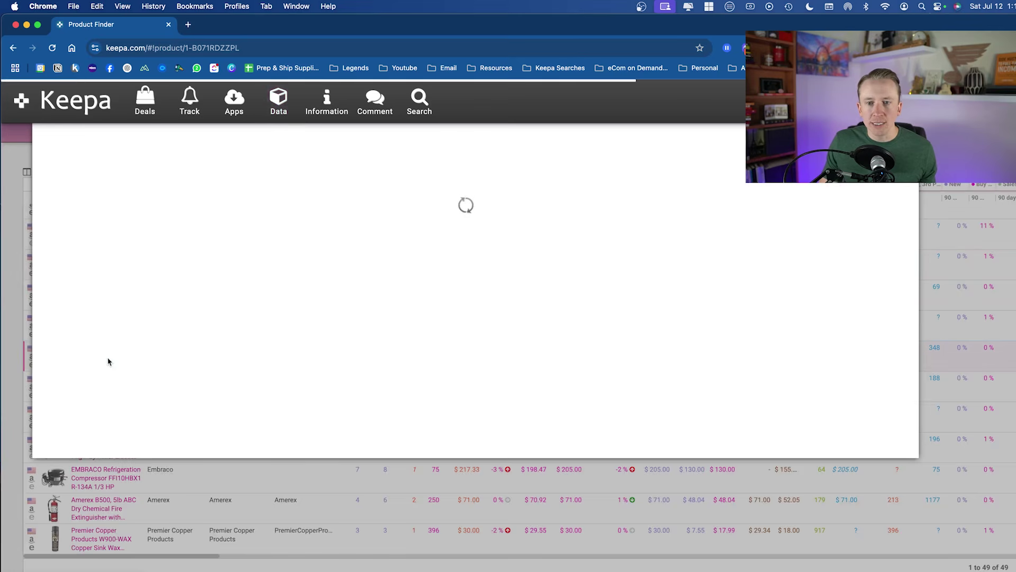
pyautogui.scroll(-2, 503, 329)
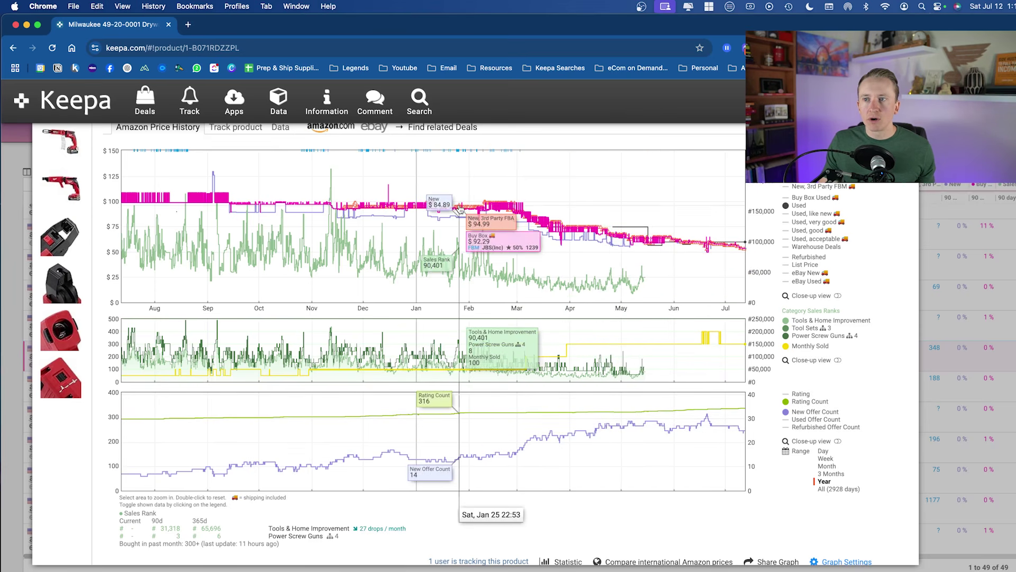
pyautogui.moveTo(637, 213); pyautogui.dragTo(744, 217)
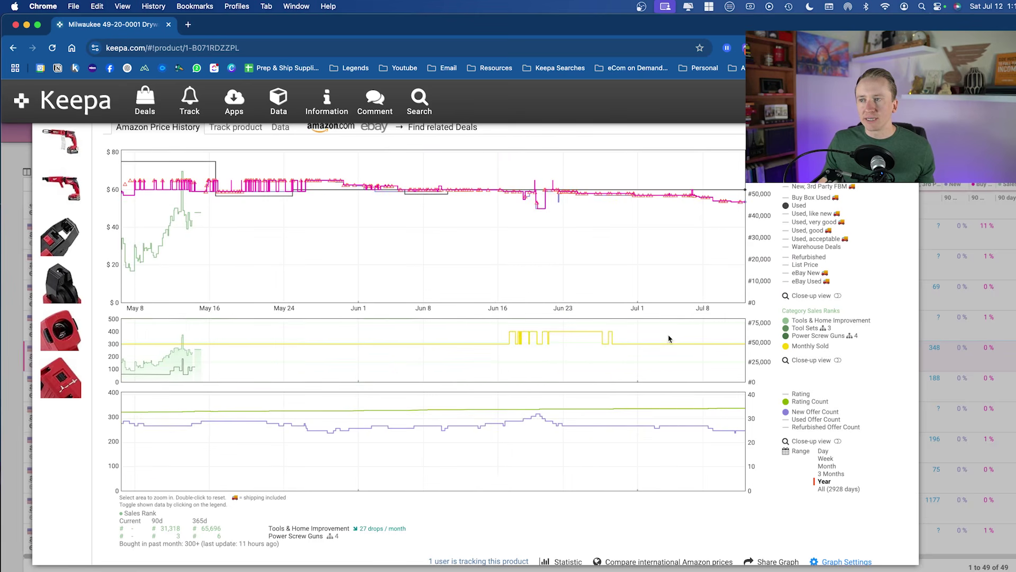
pyautogui.click(830, 474)
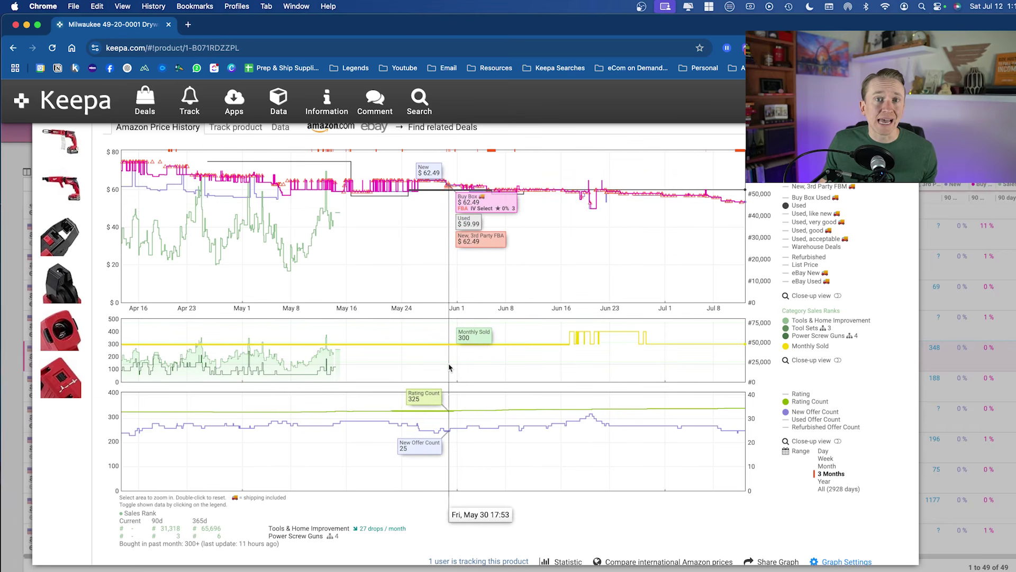
pyautogui.scroll(2, 449, 370)
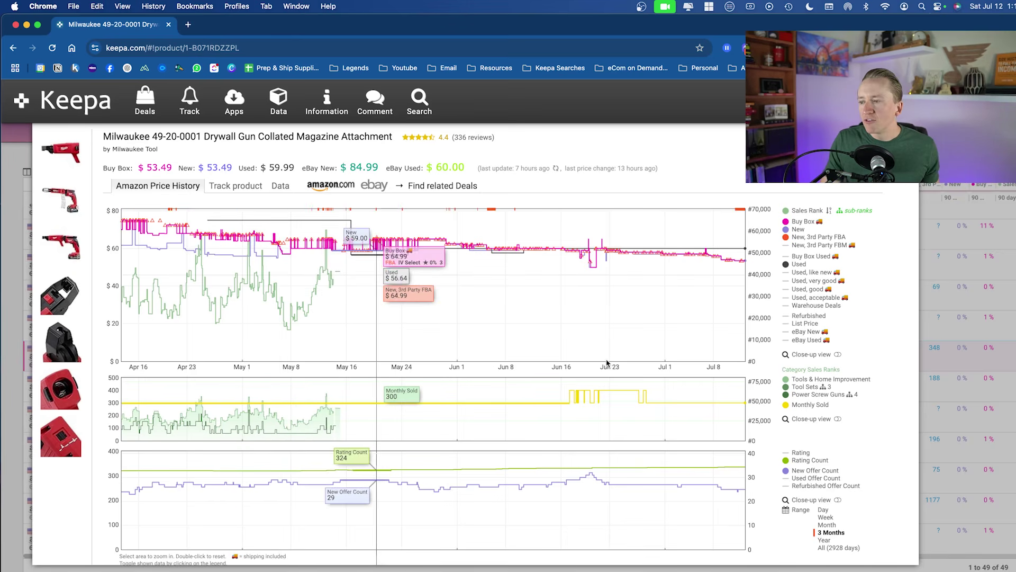
pyautogui.click(824, 540)
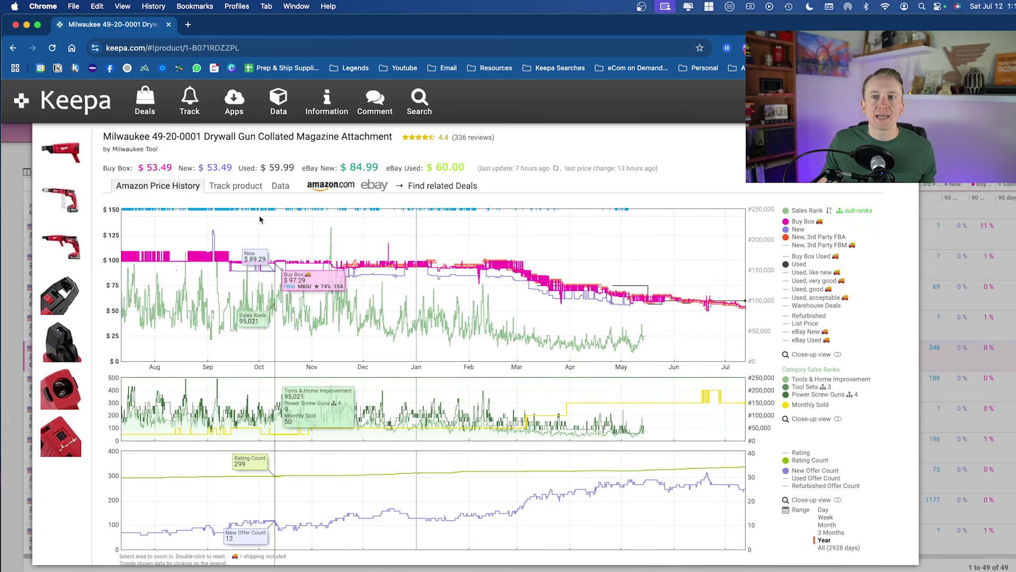
# Set up Pro tracking for the Milwaukee attachment and switch its Buy Box alert to "or more"
pyautogui.click(241, 186)
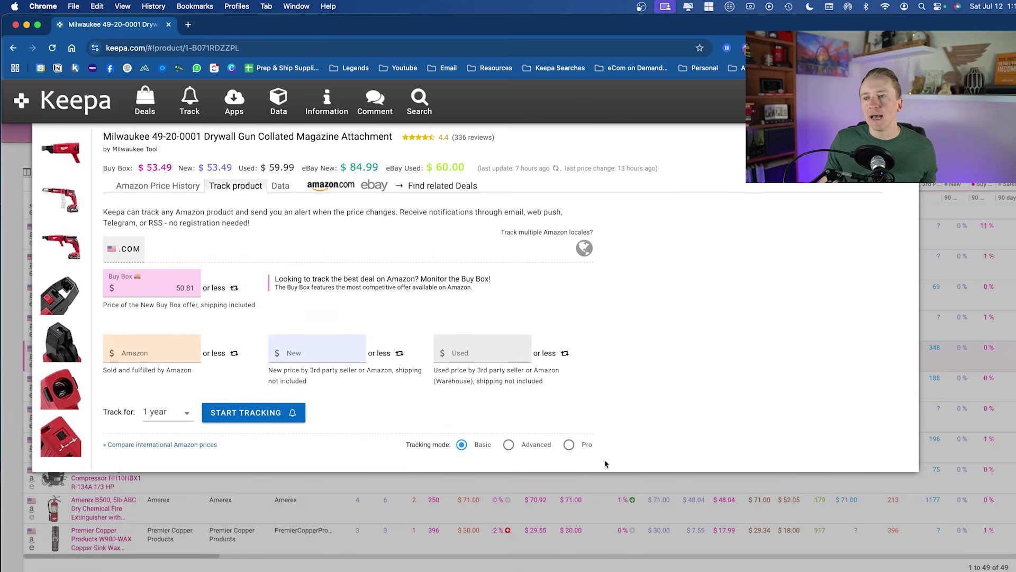
pyautogui.click(570, 447)
pyautogui.scroll(-1, 245, 306)
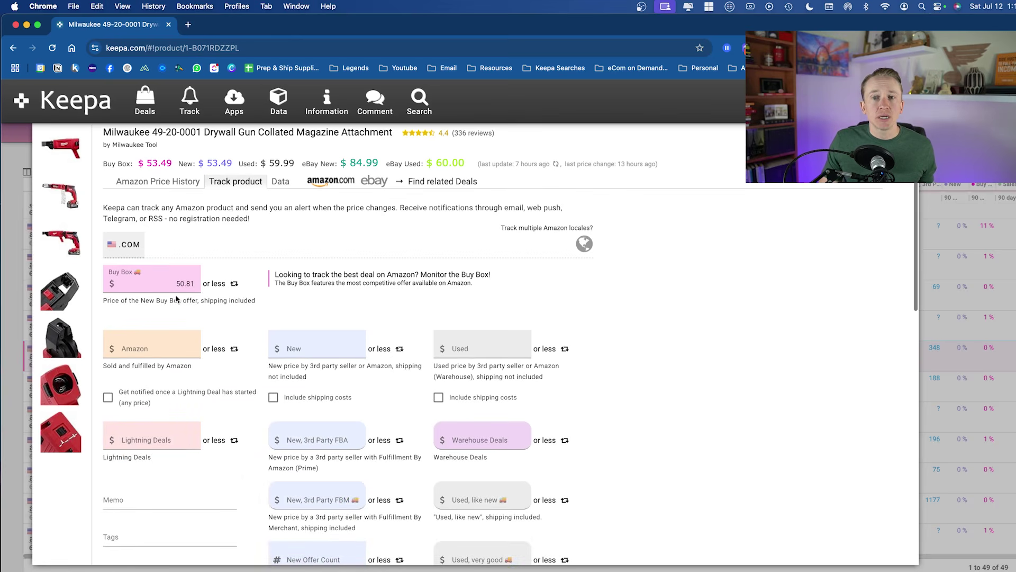
pyautogui.scroll(5, 234, 286)
pyautogui.click(234, 284)
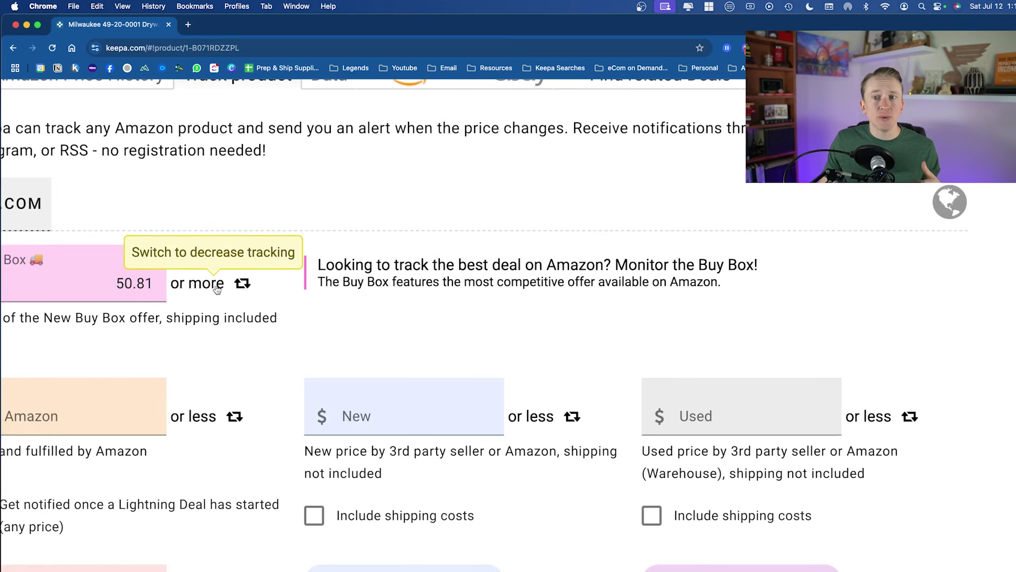
# Set the Milwaukee attachment's Buy Box price-increase alert to $60.00 or more
pyautogui.scroll(-5, 206, 302)
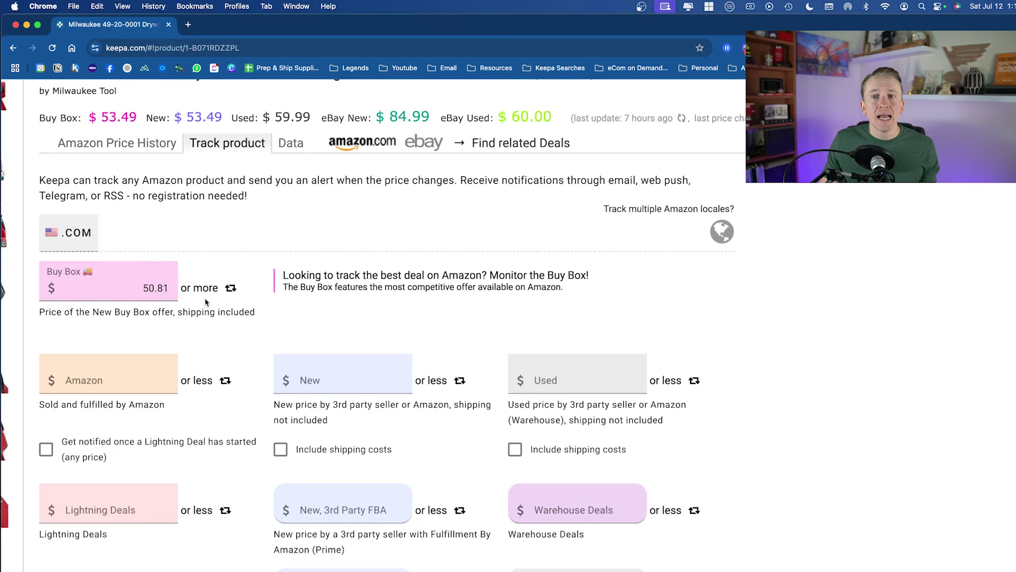
pyautogui.click(149, 282)
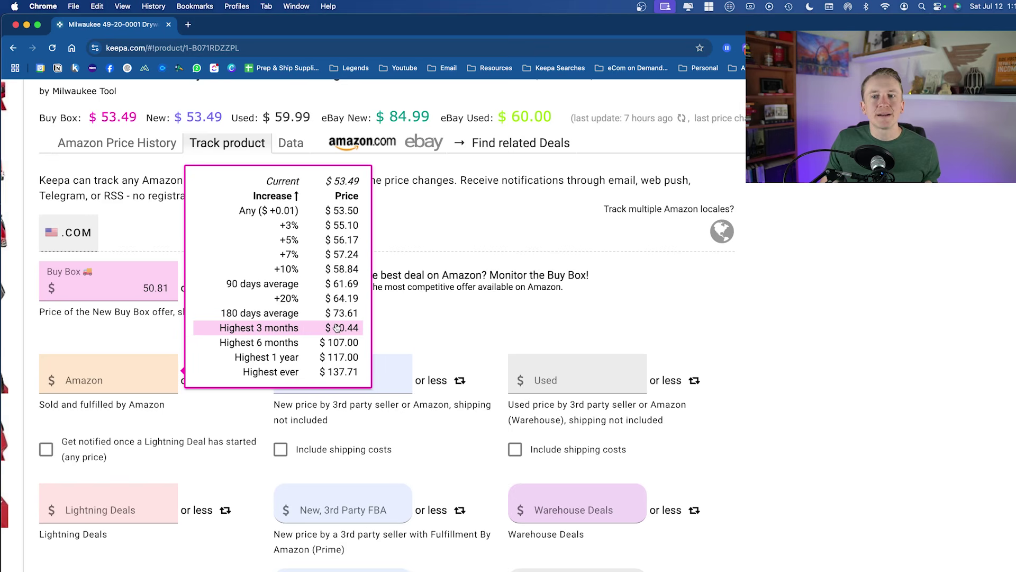
pyautogui.doubleClick(153, 282)
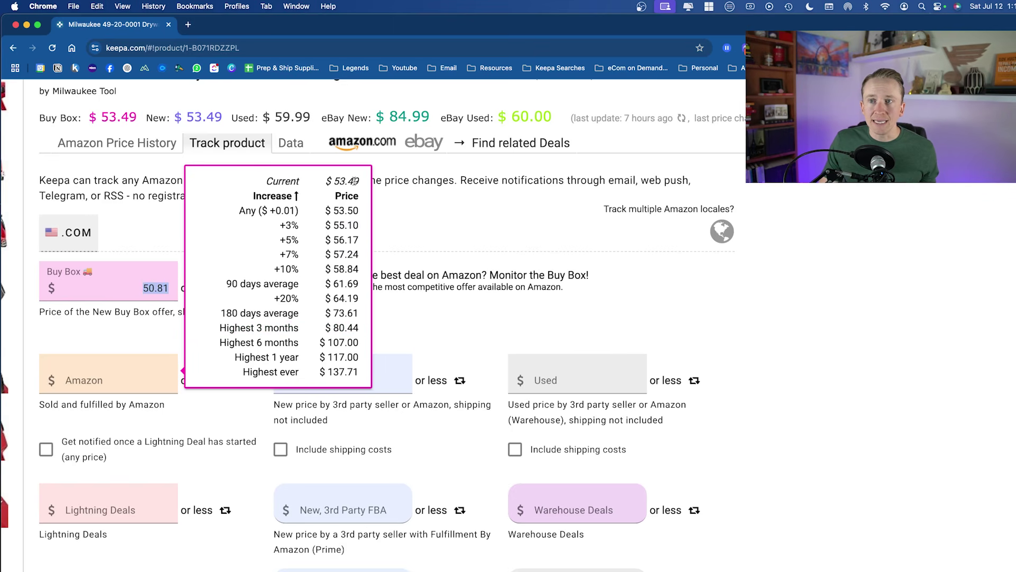
pyautogui.click(137, 284)
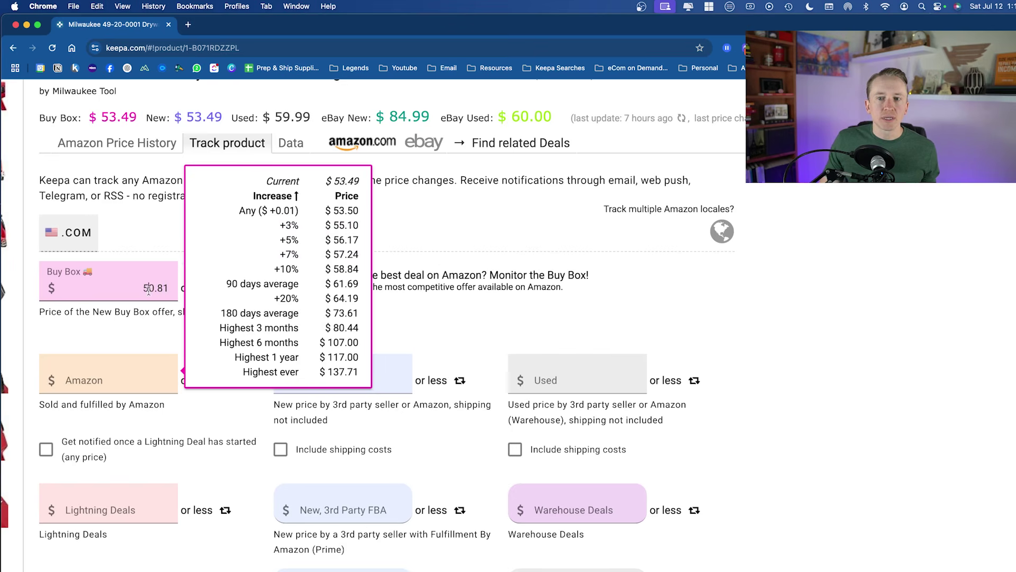
pyautogui.doubleClick(149, 289)
pyautogui.write('60')
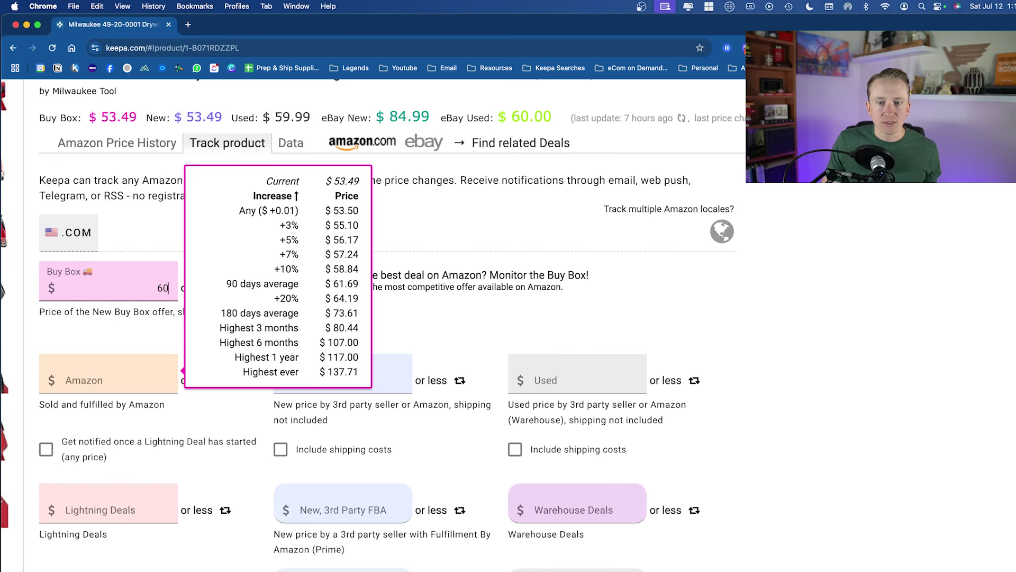
pyautogui.write('.00')
pyautogui.press('Tab')
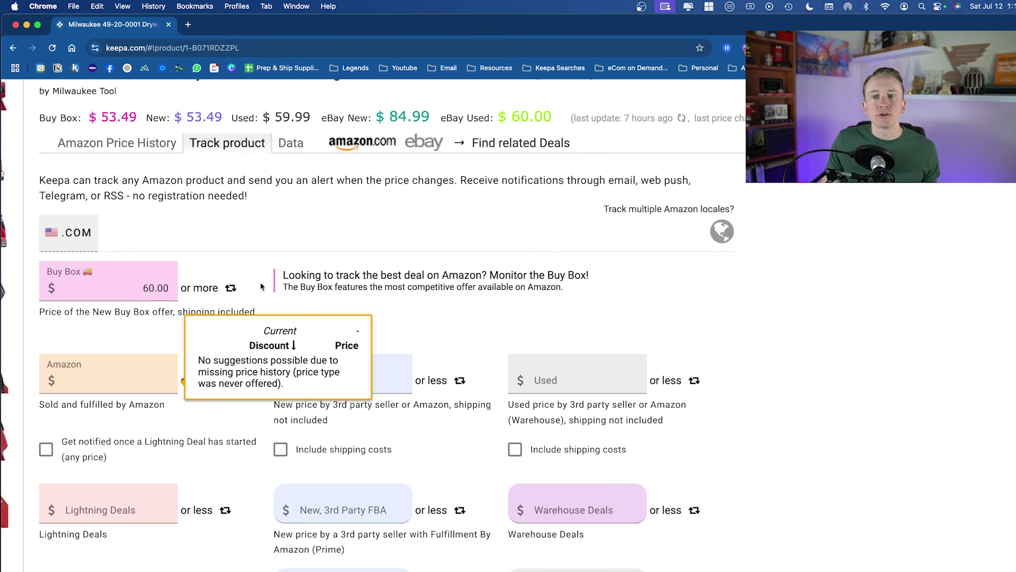
pyautogui.click(789, 290)
# Add a New Offer Count alert of 20 or less for the attachment
pyautogui.scroll(-2, 789, 291)
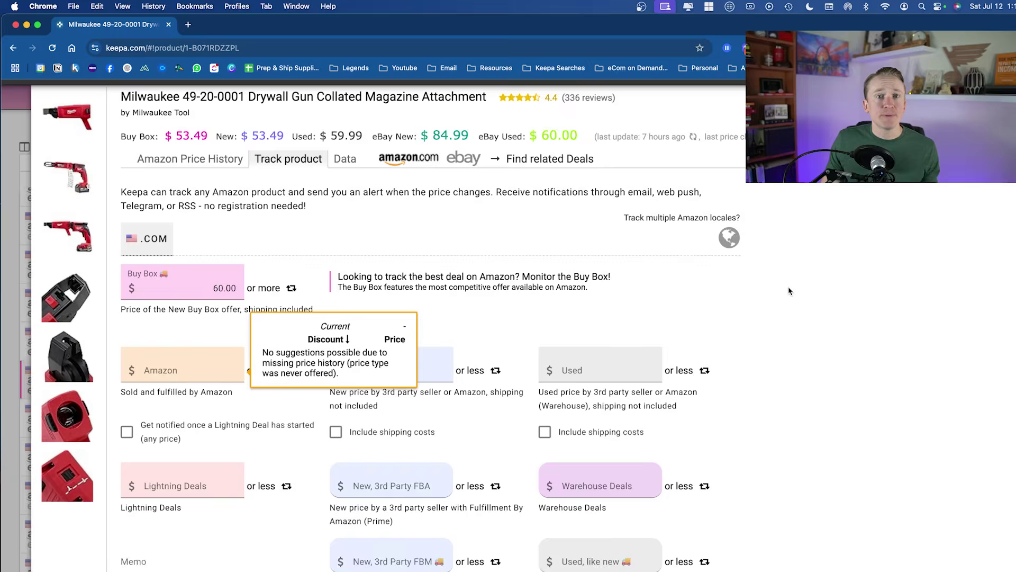
pyautogui.scroll(-2, 790, 291)
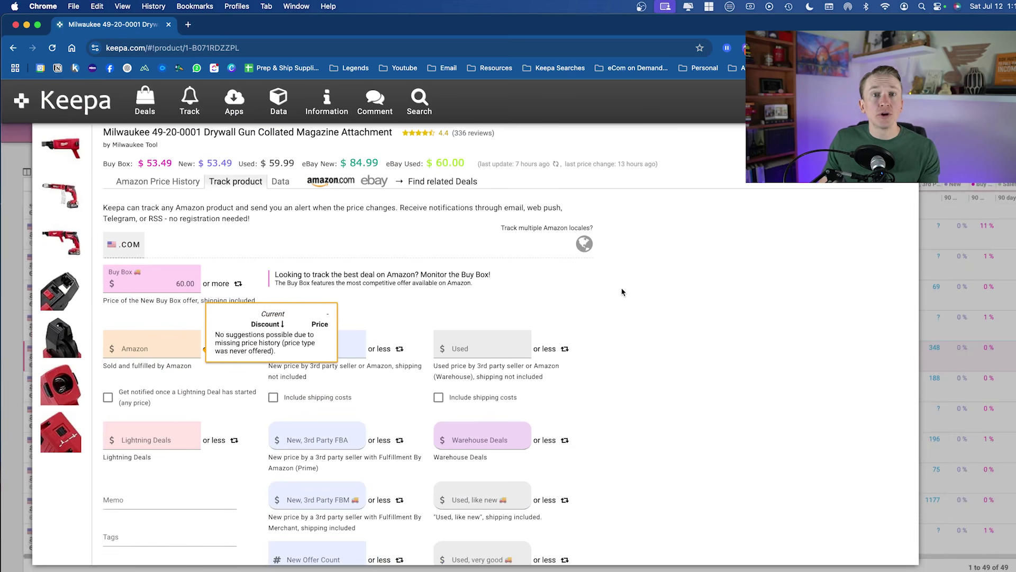
pyautogui.scroll(-5, 562, 376)
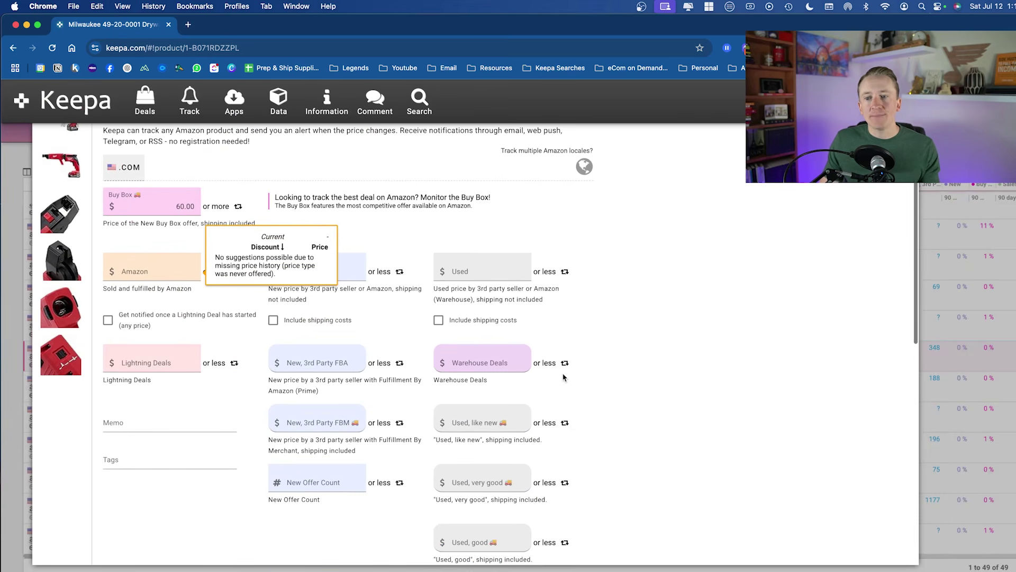
pyautogui.scroll(-1, 335, 462)
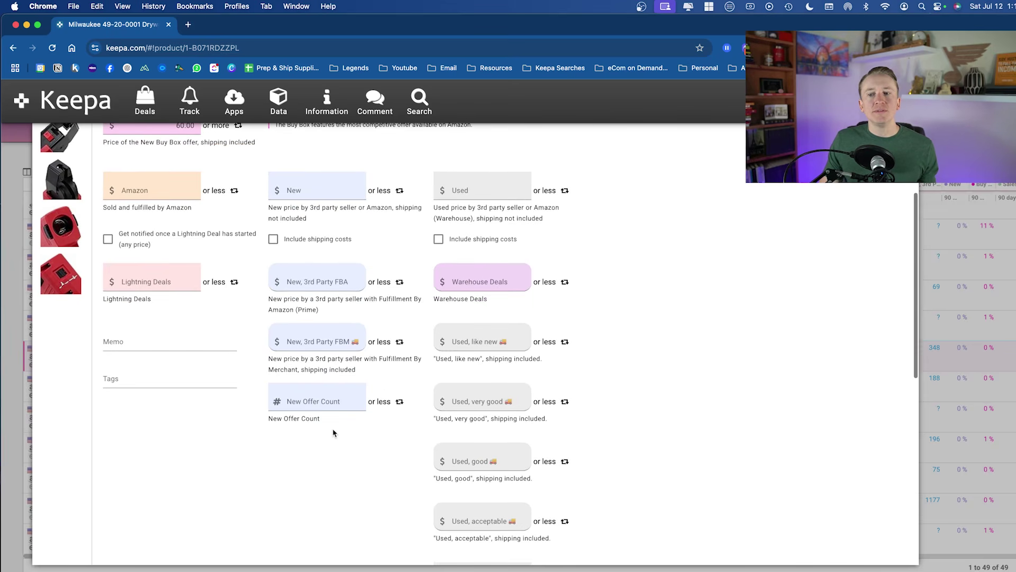
pyautogui.click(324, 396)
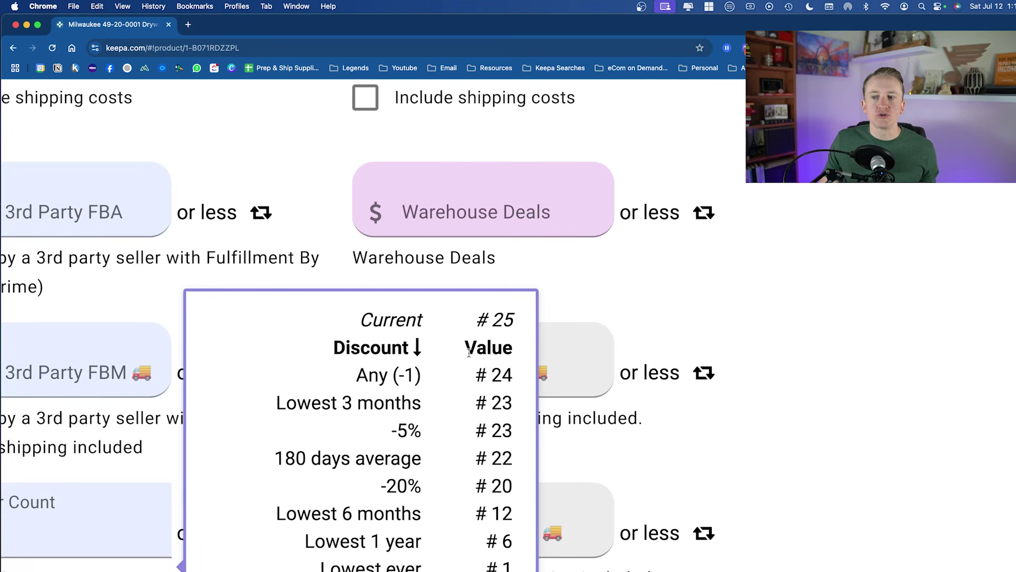
pyautogui.scroll(-2, 468, 354)
pyautogui.click(150, 457)
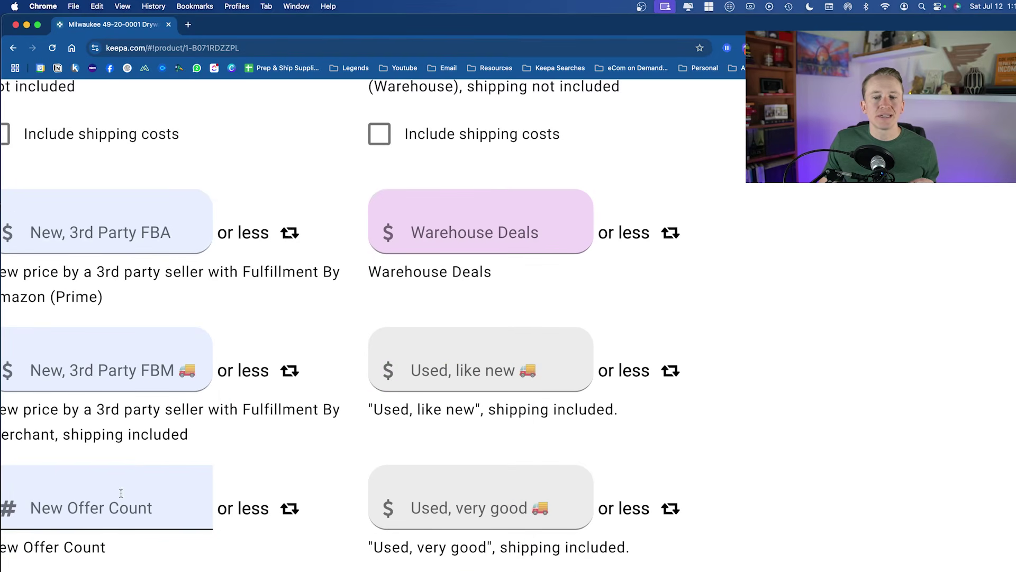
pyautogui.scroll(-2, 122, 502)
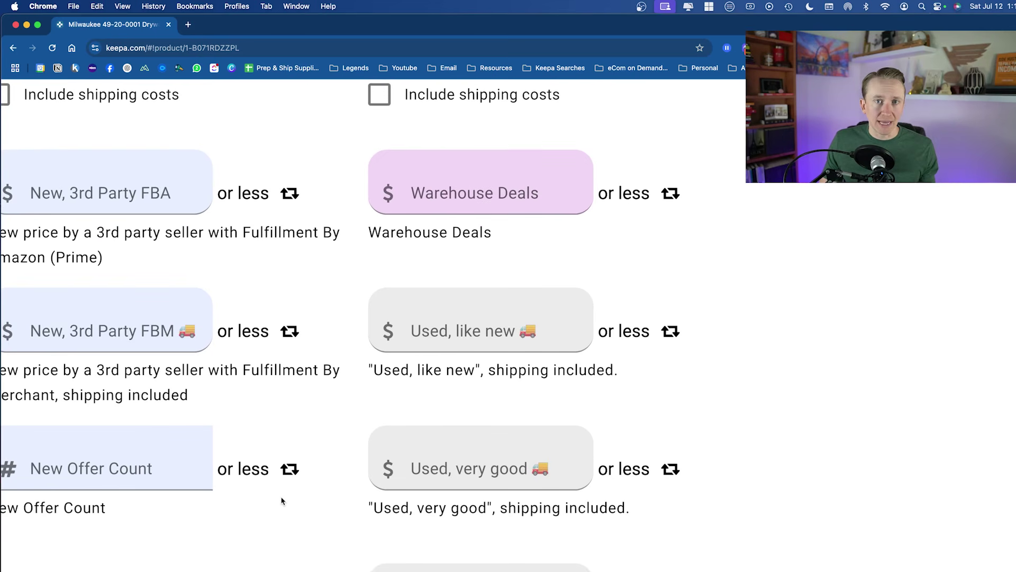
pyautogui.hscroll(-2, 269, 495)
pyautogui.click(201, 471)
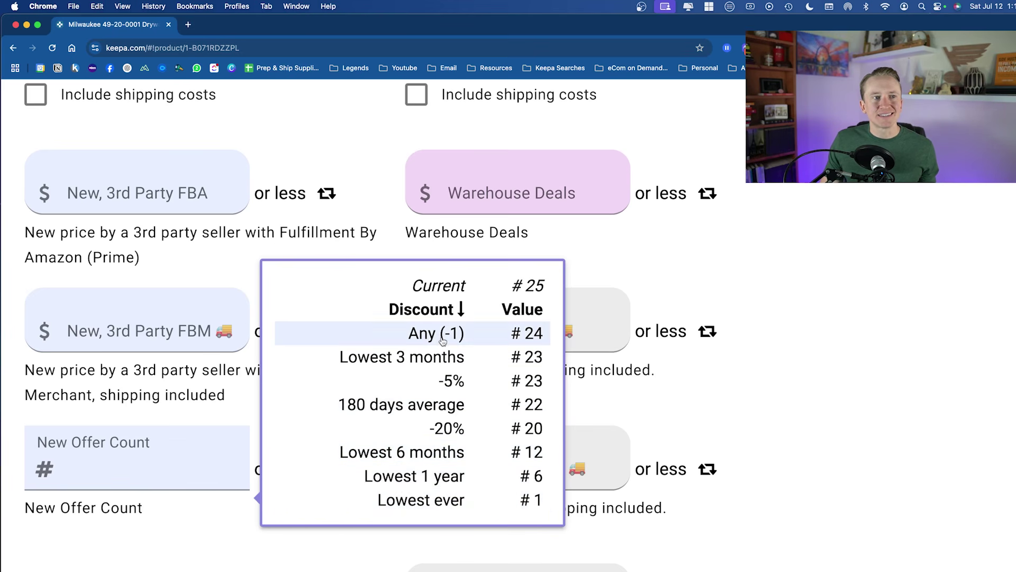
pyautogui.click(194, 470)
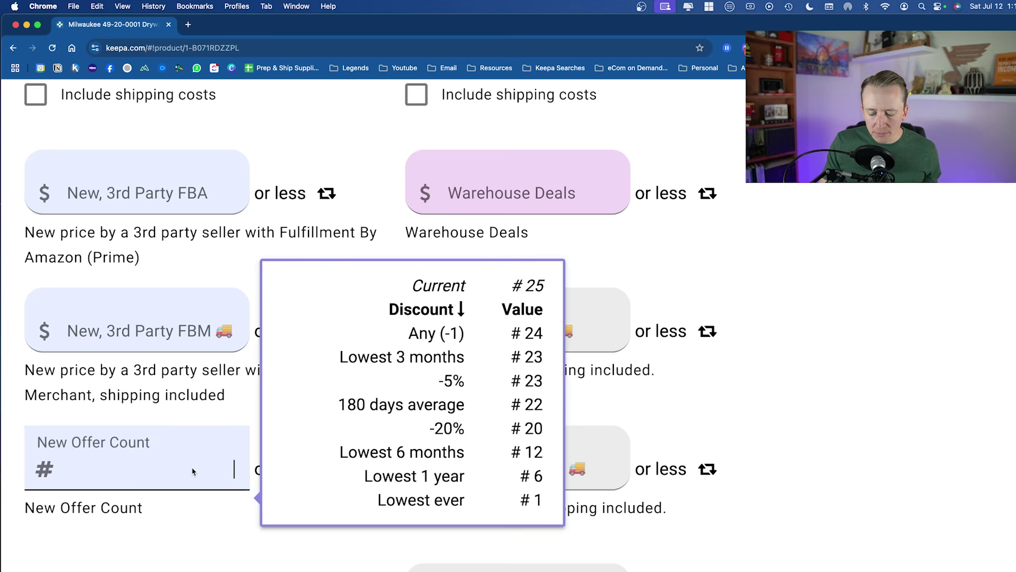
pyautogui.write('20')
pyautogui.click(183, 511)
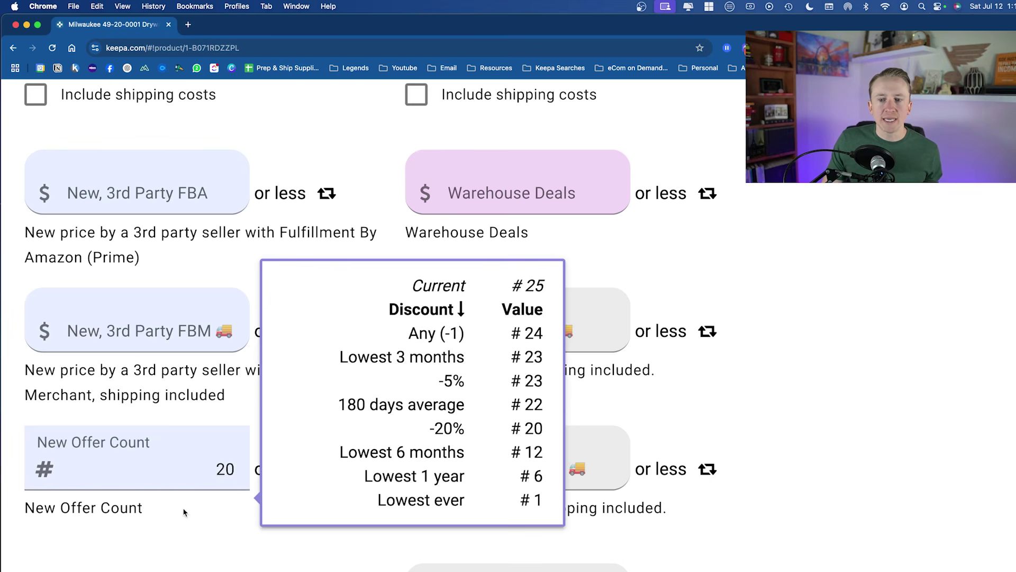
# Examine the remaining Pro tracking options, including memo, sales rank and rating alerts, and the available tracking durations
pyautogui.scroll(-5, 265, 480)
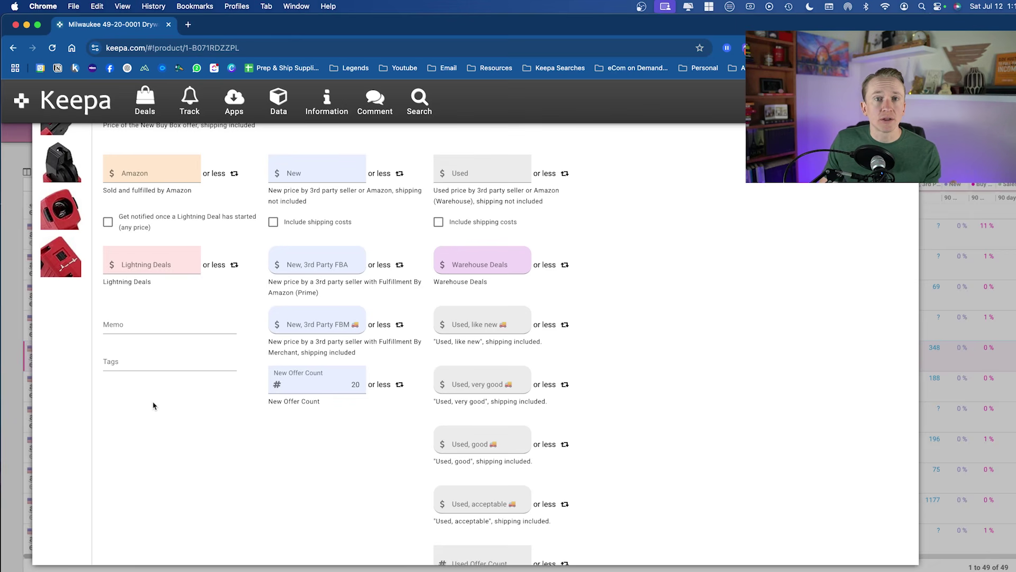
pyautogui.scroll(1, 153, 406)
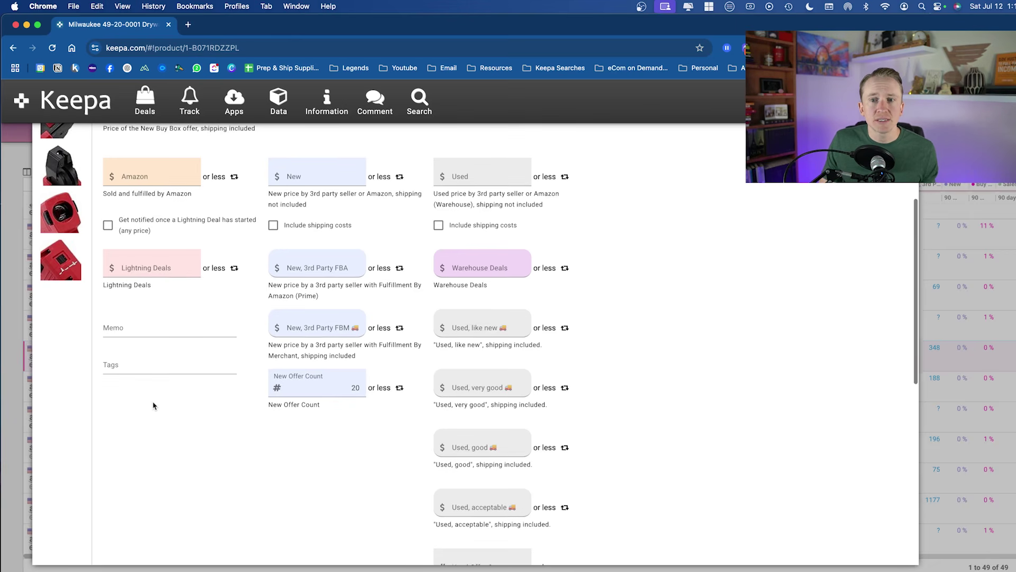
pyautogui.click(119, 335)
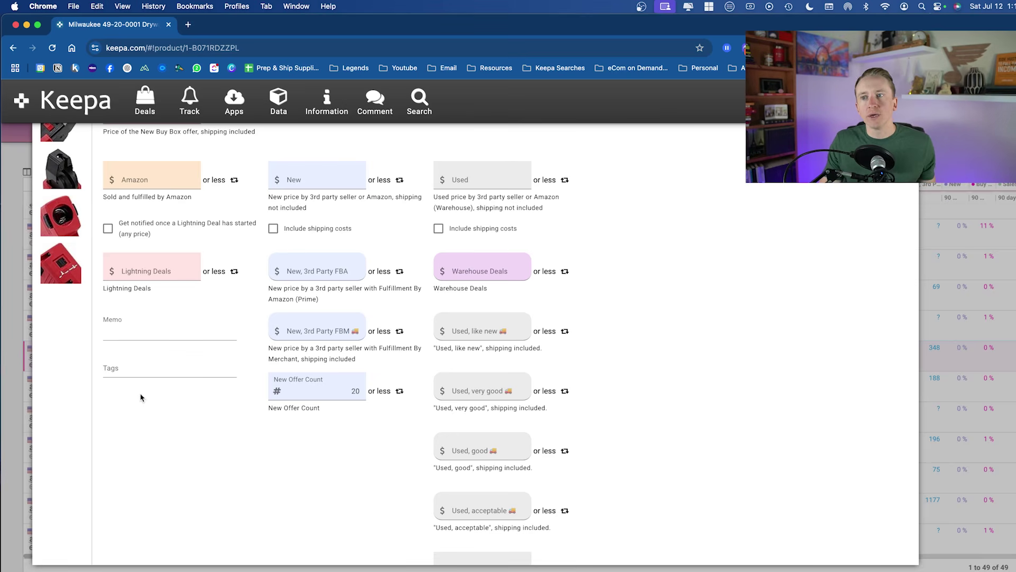
pyautogui.scroll(3, 223, 393)
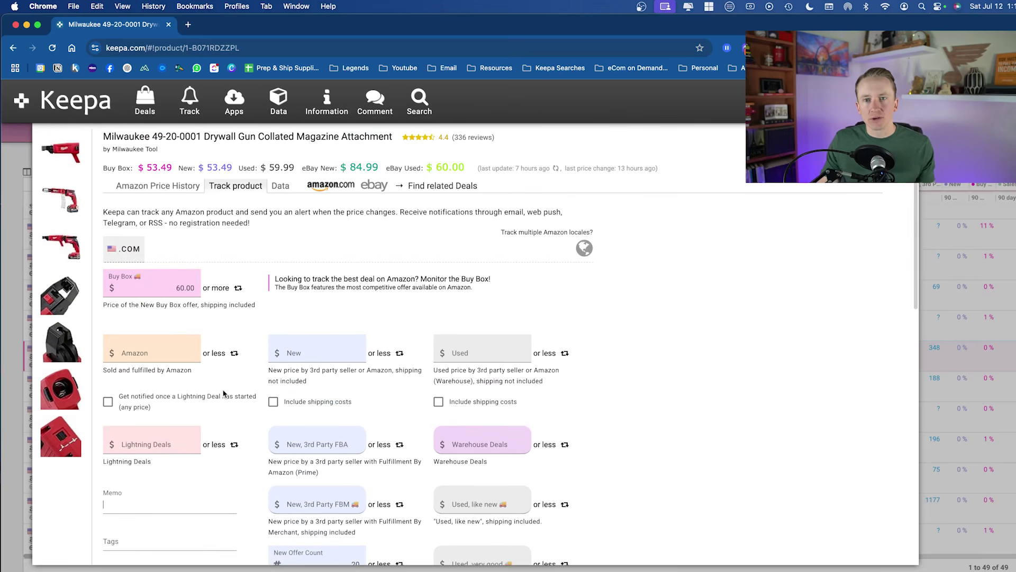
pyautogui.scroll(-1, 235, 362)
pyautogui.scroll(-7, 235, 360)
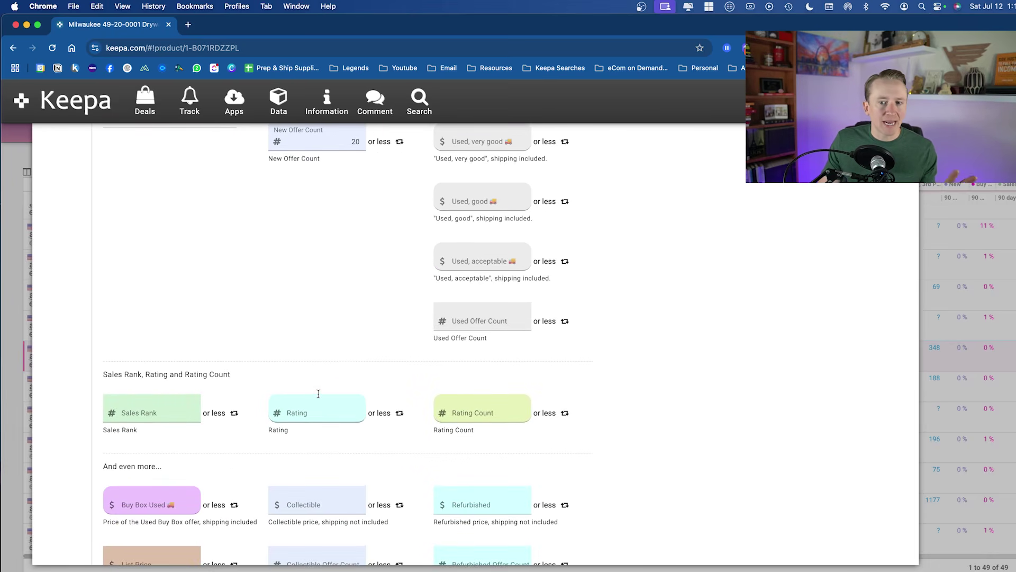
pyautogui.scroll(-2, 317, 389)
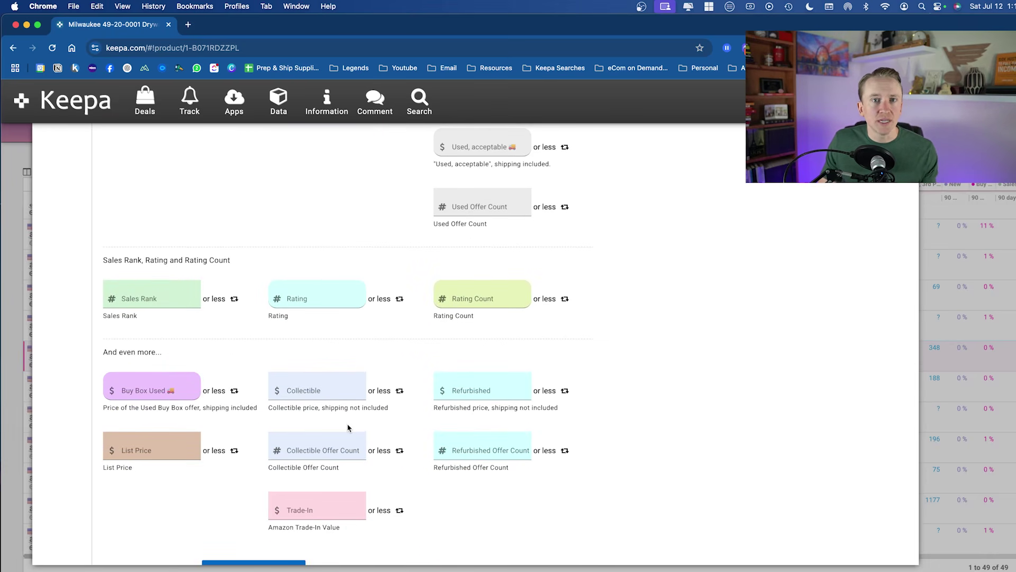
pyautogui.scroll(-1, 348, 427)
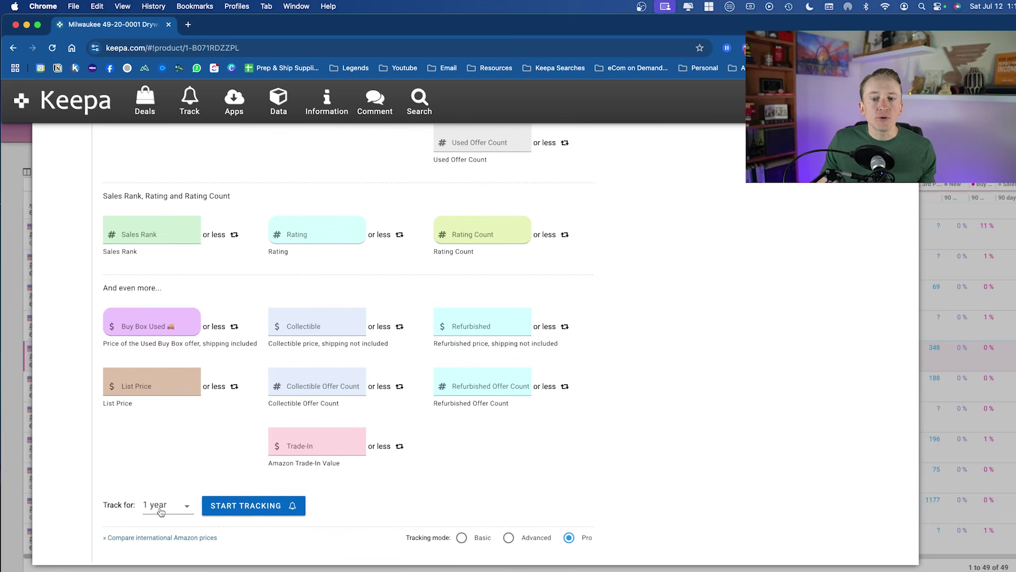
pyautogui.click(161, 512)
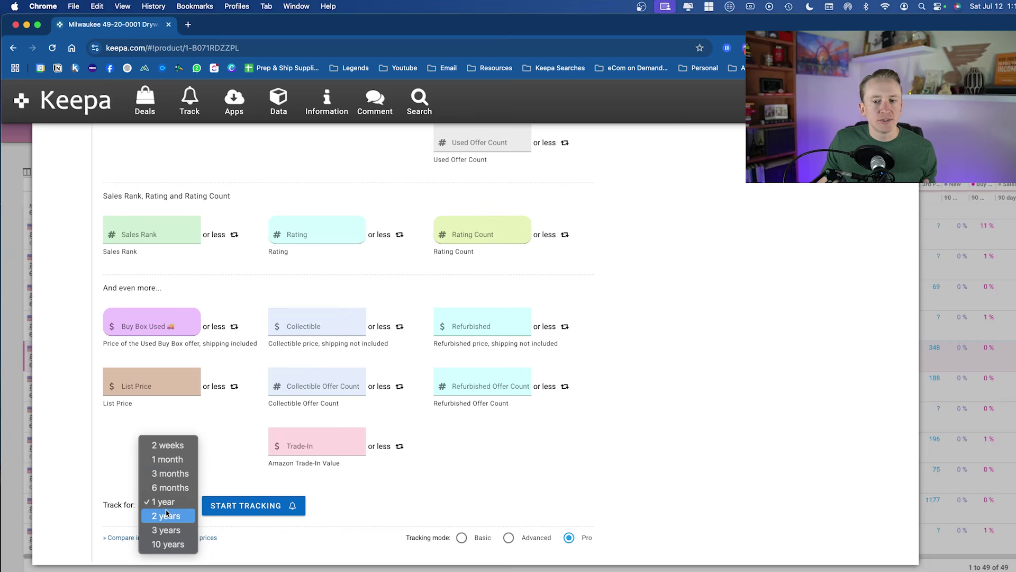
pyautogui.click(370, 507)
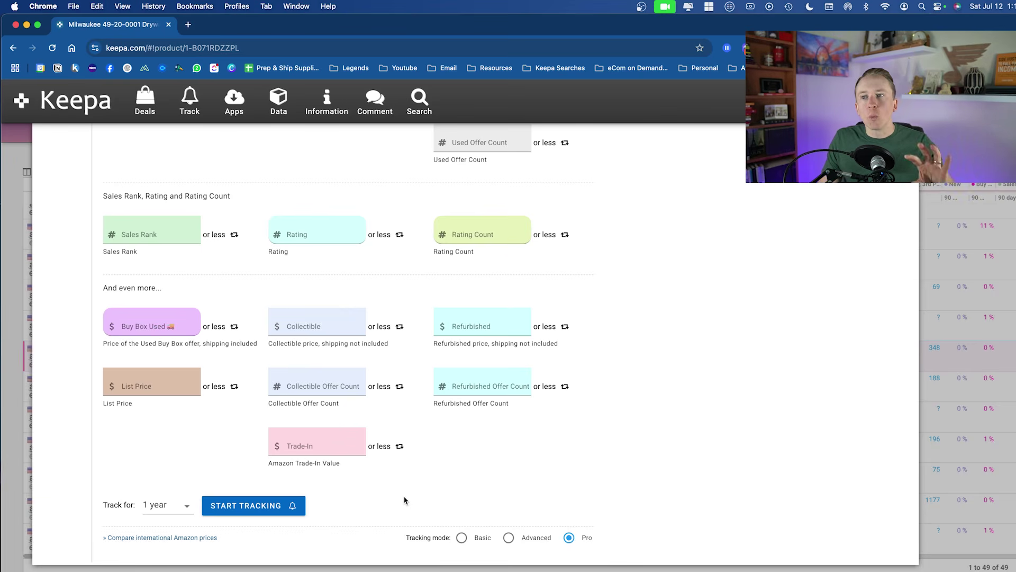
# Return to the Milwaukee attachment's Amazon price history
pyautogui.scroll(10, 404, 500)
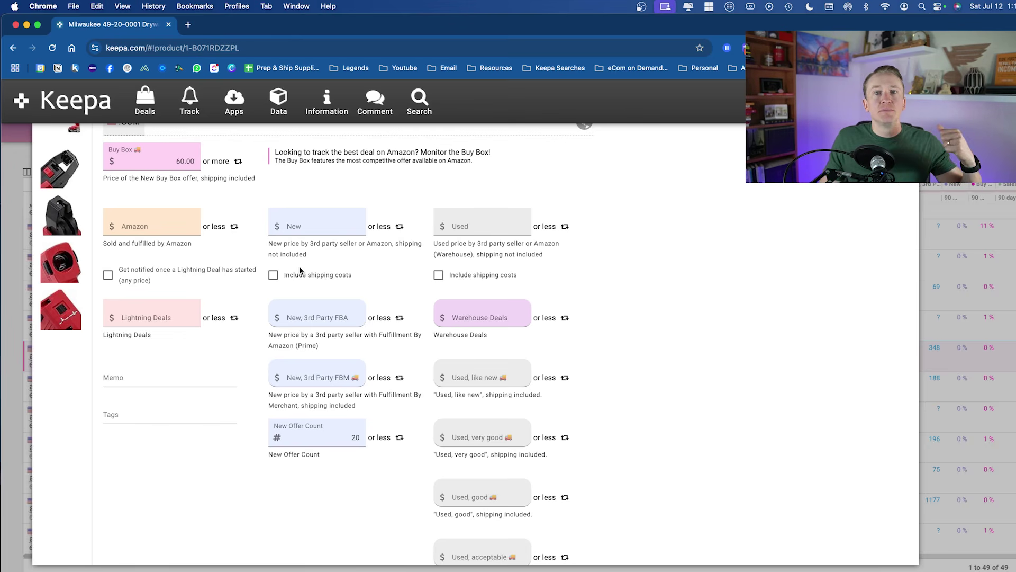
pyautogui.scroll(2, 300, 271)
pyautogui.scroll(3, 300, 271)
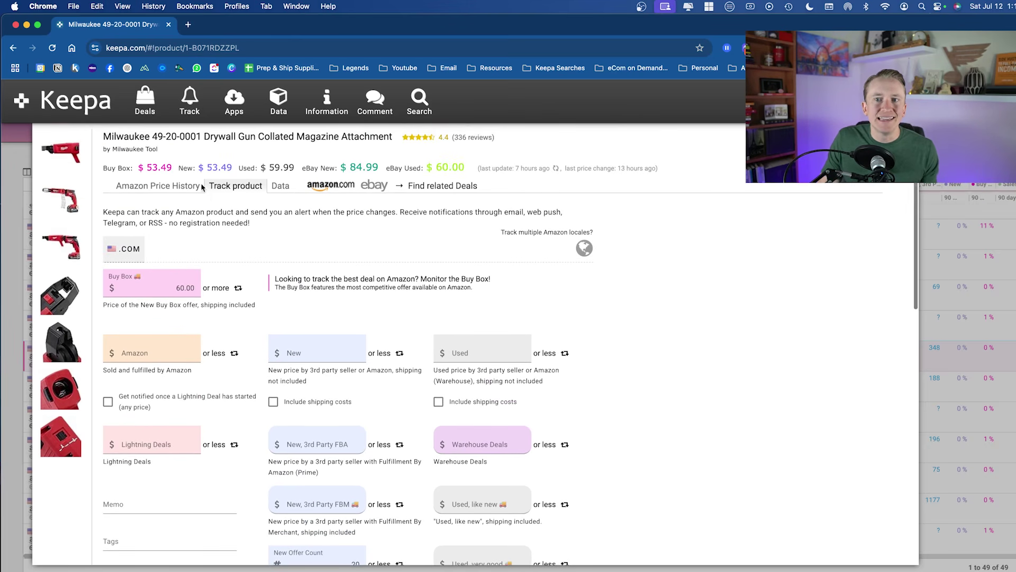
pyautogui.click(175, 188)
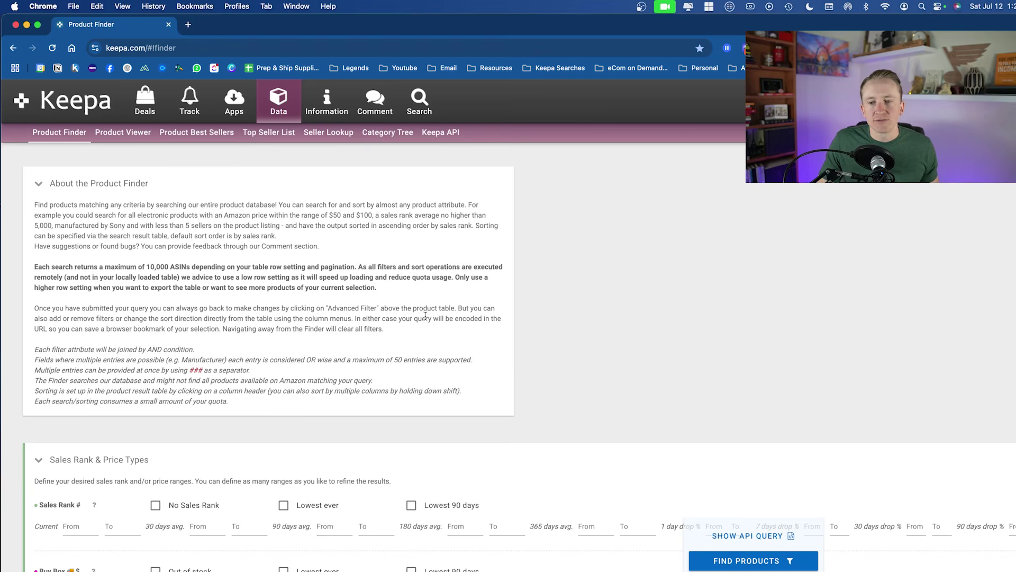
# Limit the sales rank to a maximum of 250000 for the current value and the 30, 90, 180 and 365 day averages
pyautogui.scroll(-4, 264, 370)
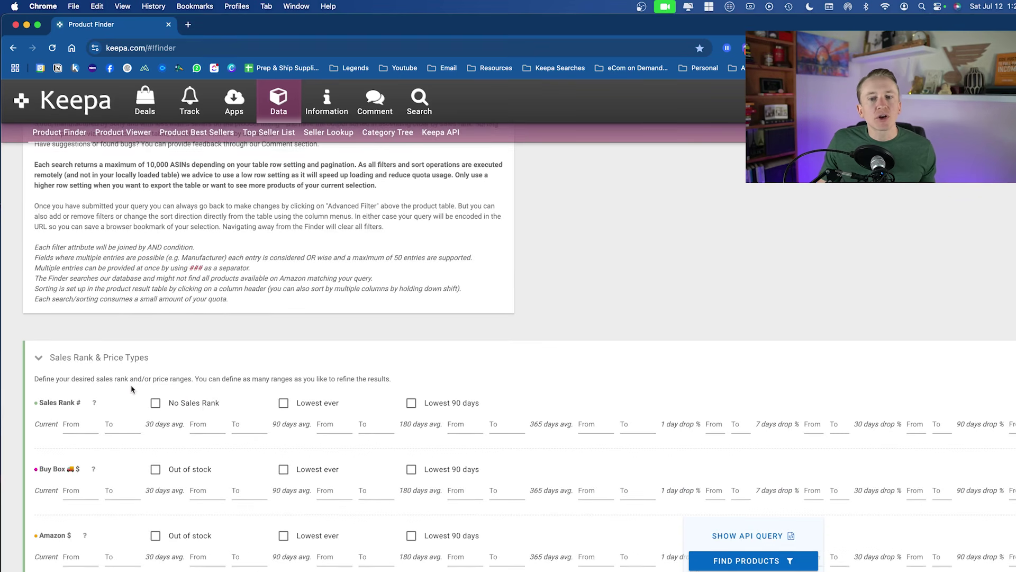
pyautogui.scroll(-2, 127, 384)
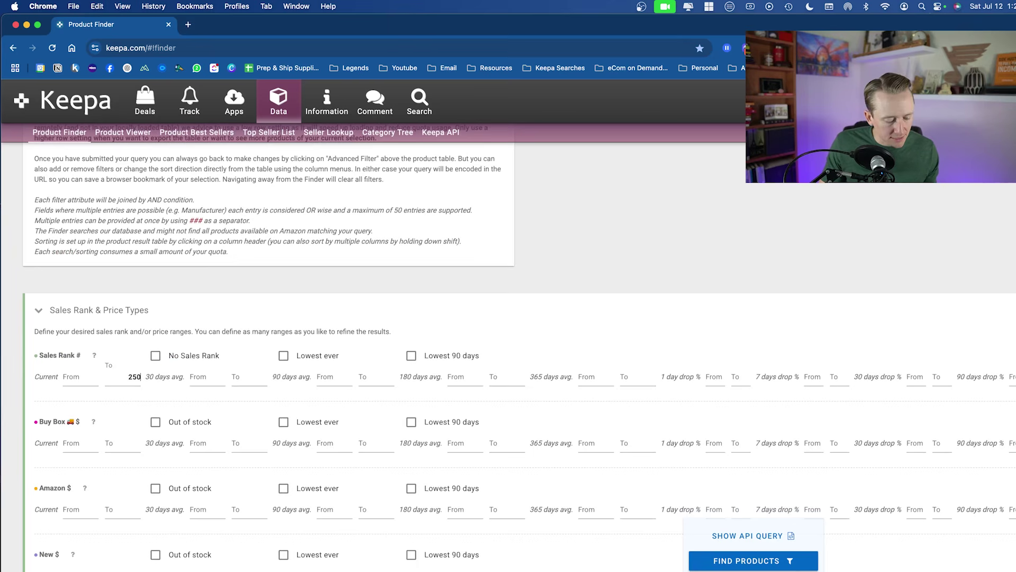
pyautogui.write('0')
pyautogui.press('Tab')
pyautogui.press('Tab')
pyautogui.write('250000')
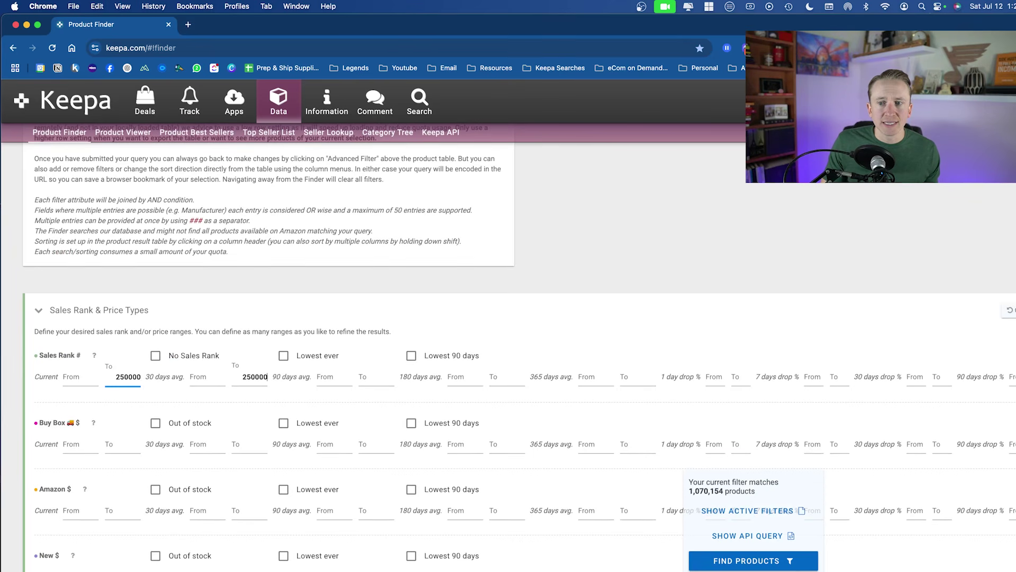
pyautogui.write('250000')
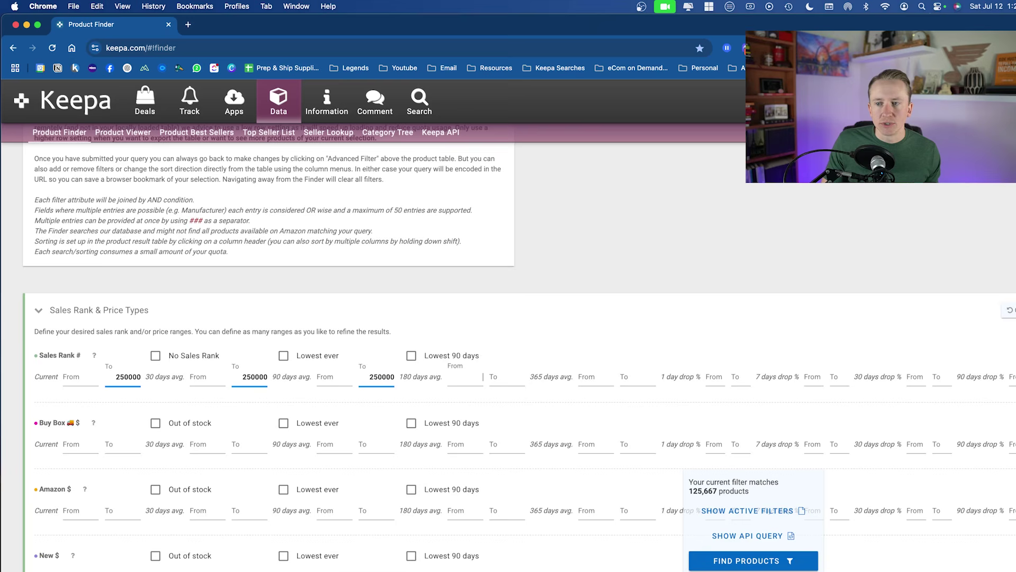
pyautogui.press('Tab')
pyautogui.write('250000')
pyautogui.press('Tab')
pyautogui.write('2')
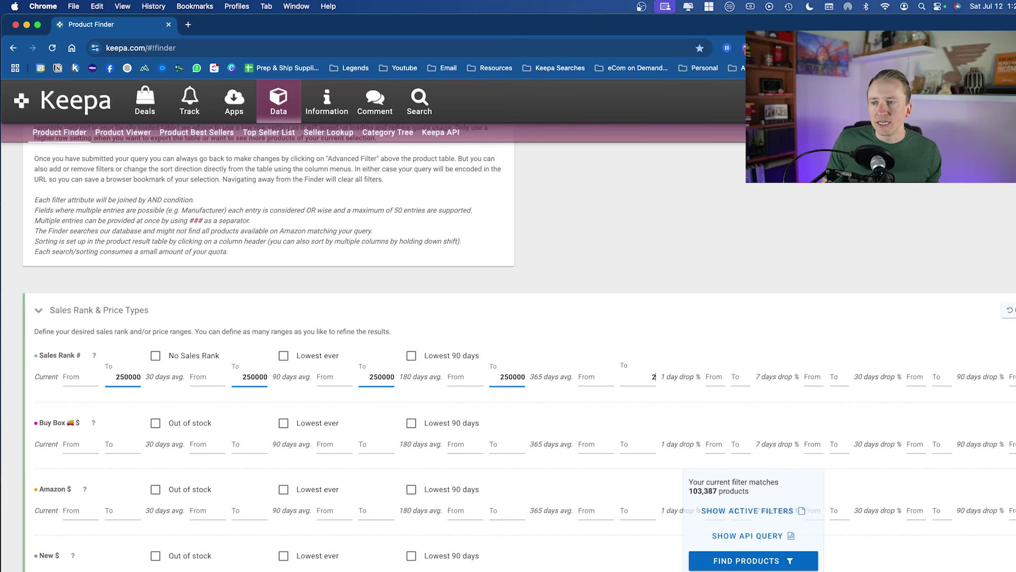
pyautogui.write('50000')
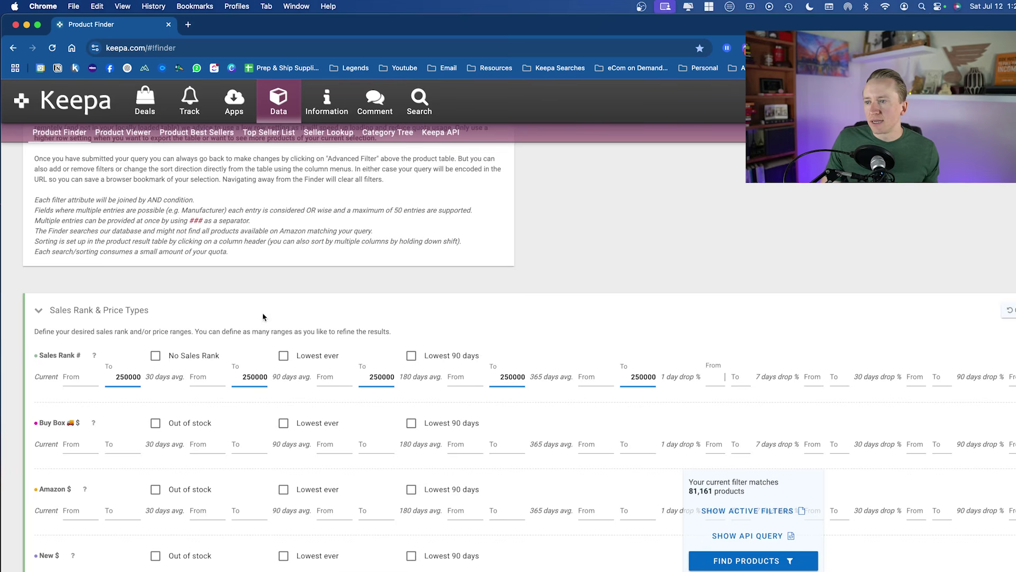
pyautogui.scroll(-2, 278, 420)
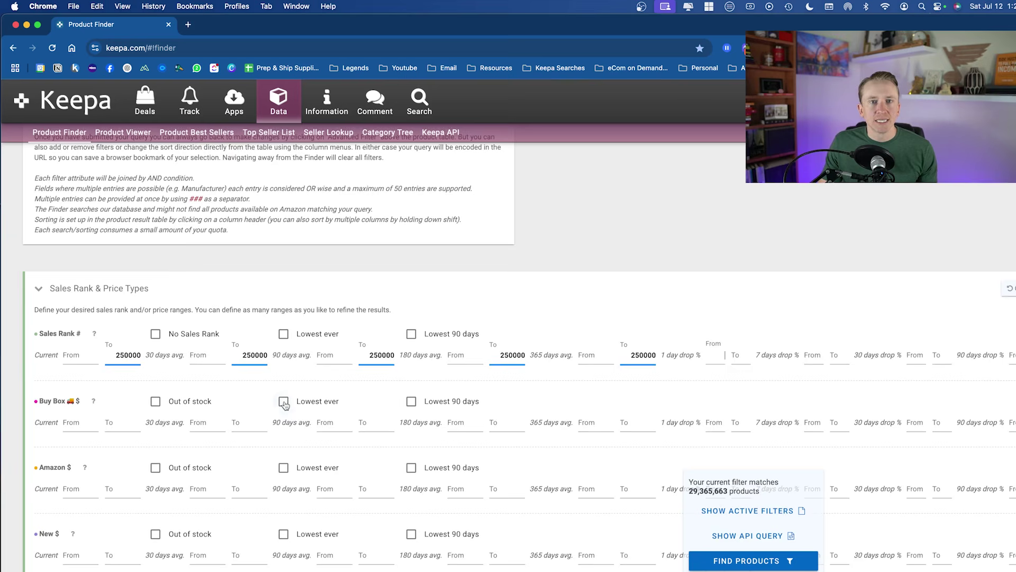
# Restrict the search to products whose Amazon offer is out of stock
pyautogui.scroll(-3, 250, 382)
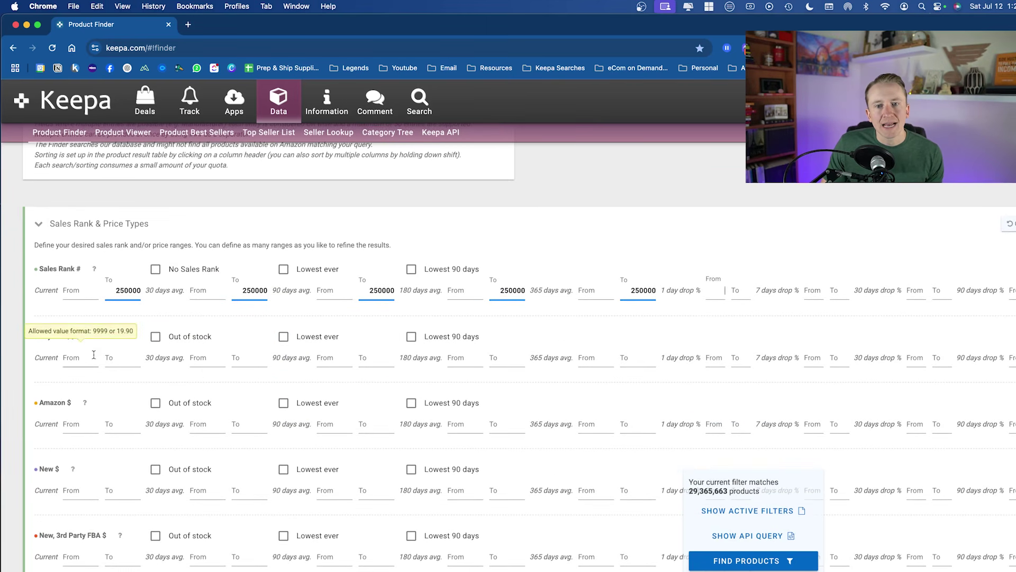
pyautogui.scroll(-1, 155, 384)
pyautogui.click(154, 382)
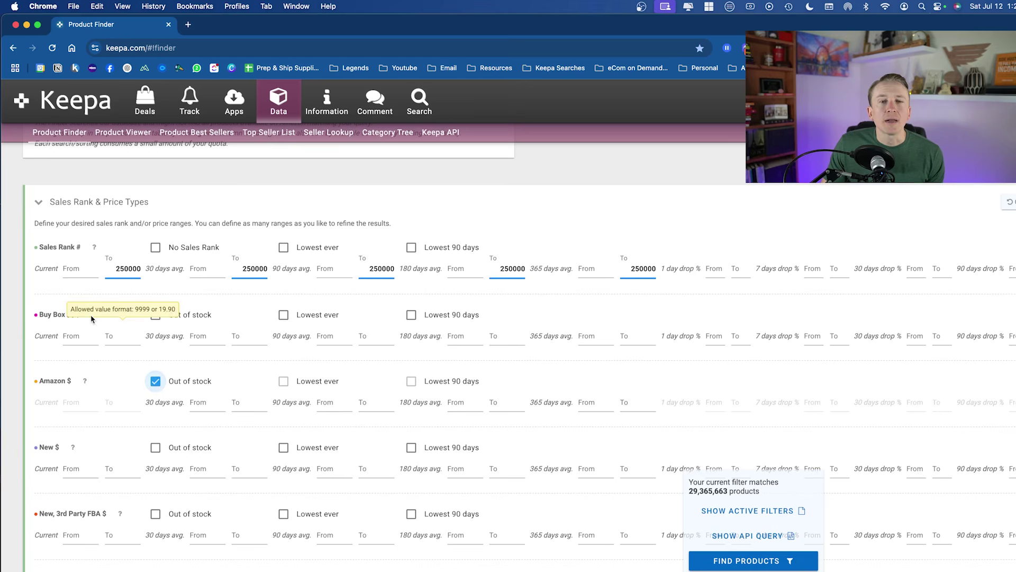
# Set the Buy Box price range to $15–$20 for the current value and the 30-day average
pyautogui.click(85, 341)
pyautogui.write('15')
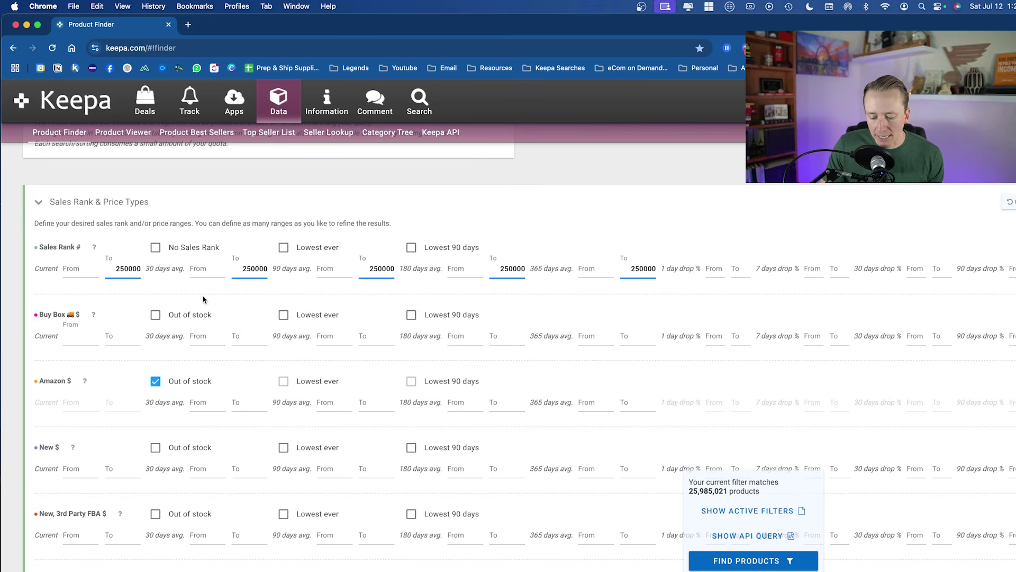
pyautogui.press('Tab')
pyautogui.write('20')
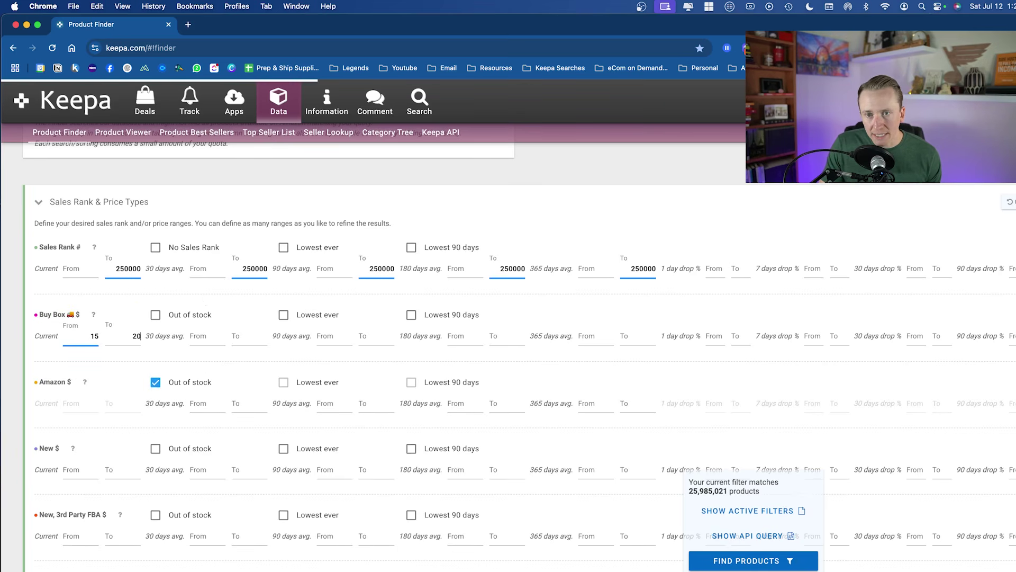
pyautogui.press('Tab')
pyautogui.write('15')
pyautogui.press('Tab')
pyautogui.write('20')
# Set the Buy Box price range to $15–$20 for the 90-day and 180-day averages
pyautogui.press('Tab')
pyautogui.write('15')
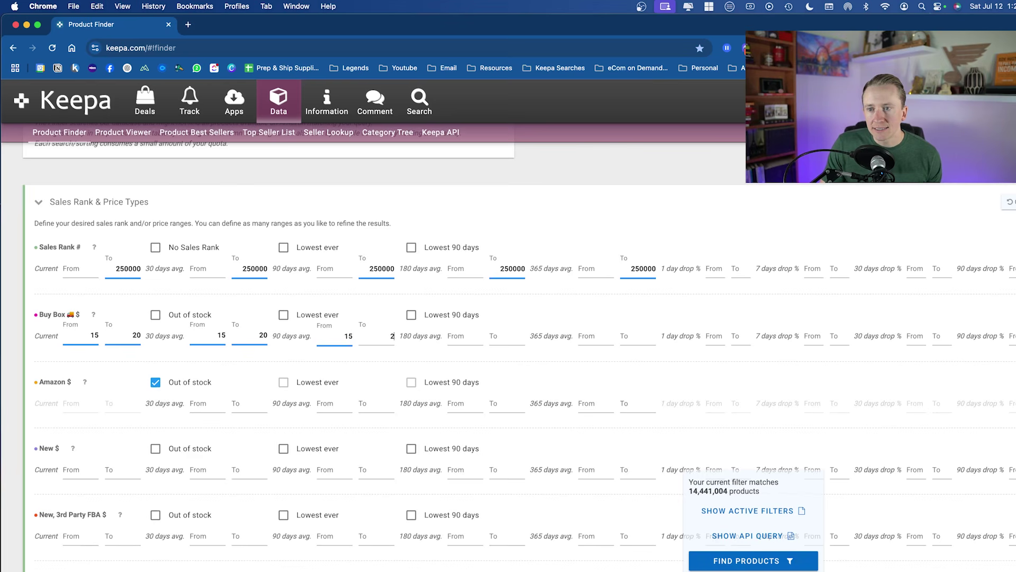
pyautogui.press('Tab')
pyautogui.write('20')
pyautogui.press('Tab')
pyautogui.write('15')
pyautogui.press('Tab')
pyautogui.press('Tab')
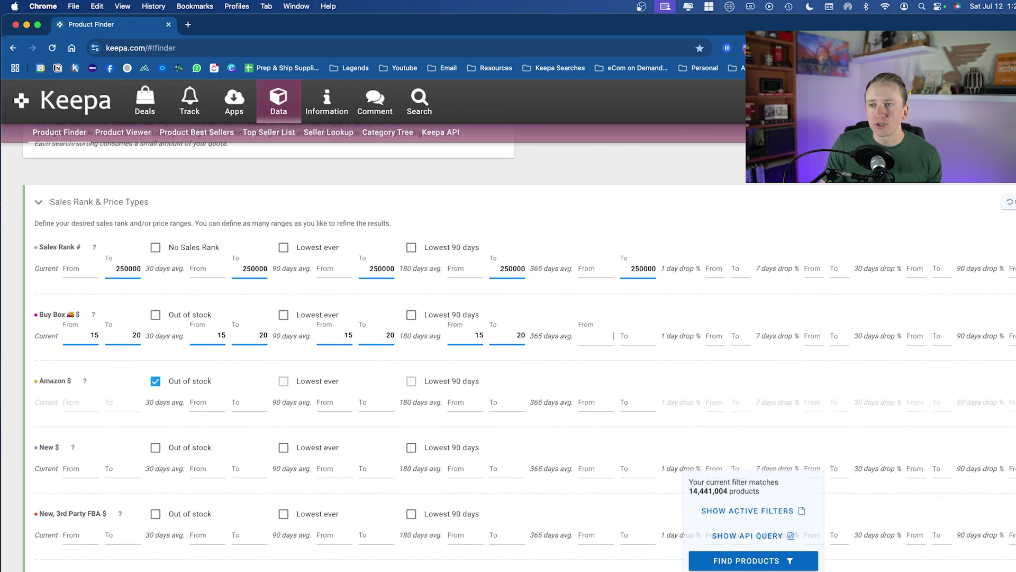
pyautogui.write('15')
pyautogui.press('Tab')
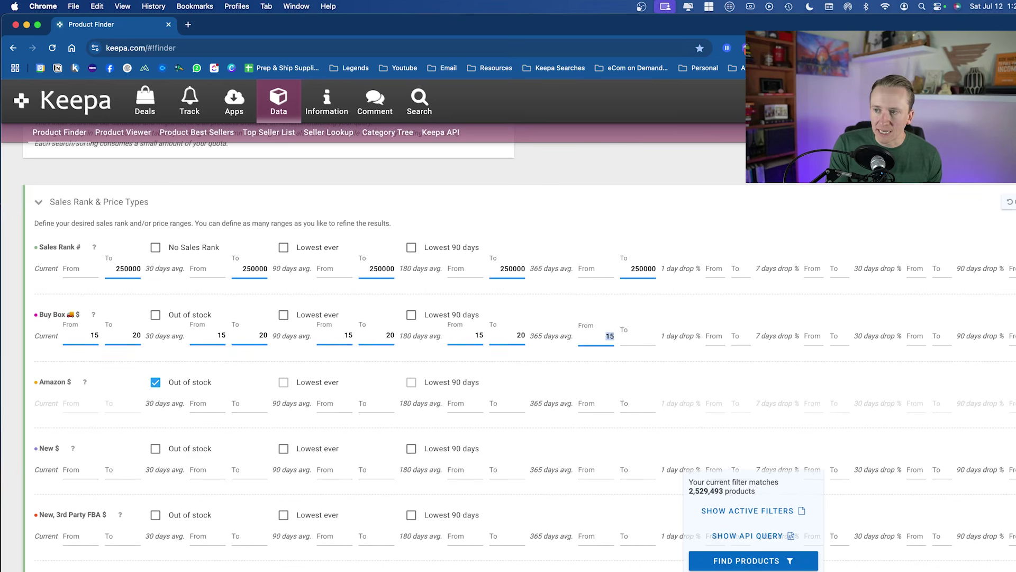
pyautogui.click(538, 303)
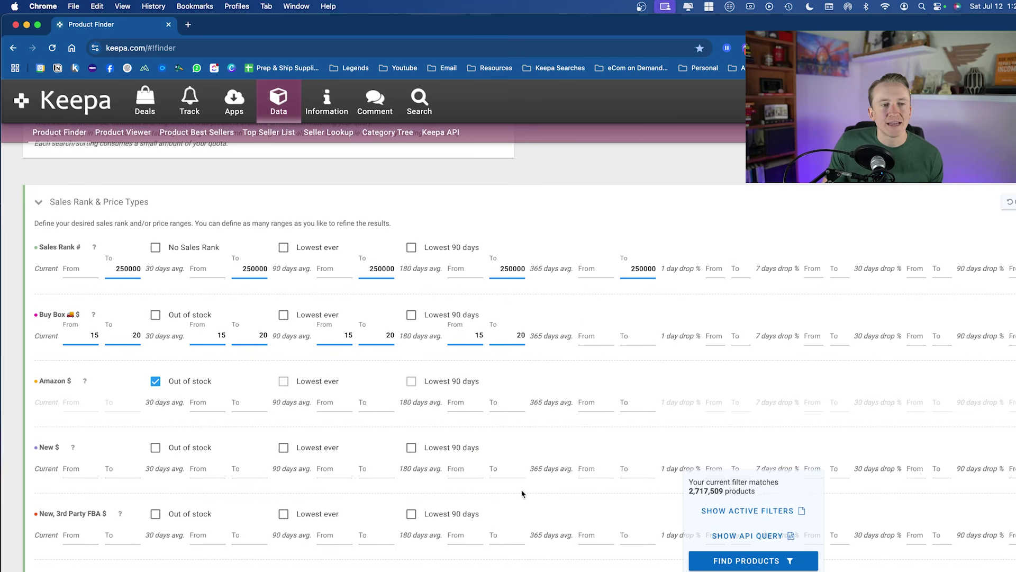
# Set the minimum current New, 3rd Party FBA price to $30
pyautogui.scroll(-1, 443, 436)
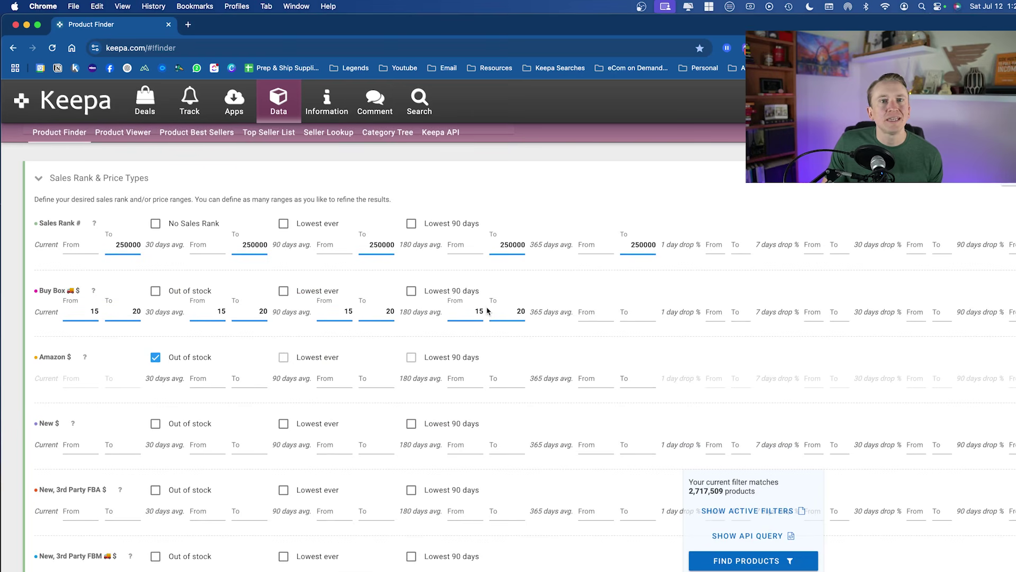
pyautogui.scroll(-2, 435, 329)
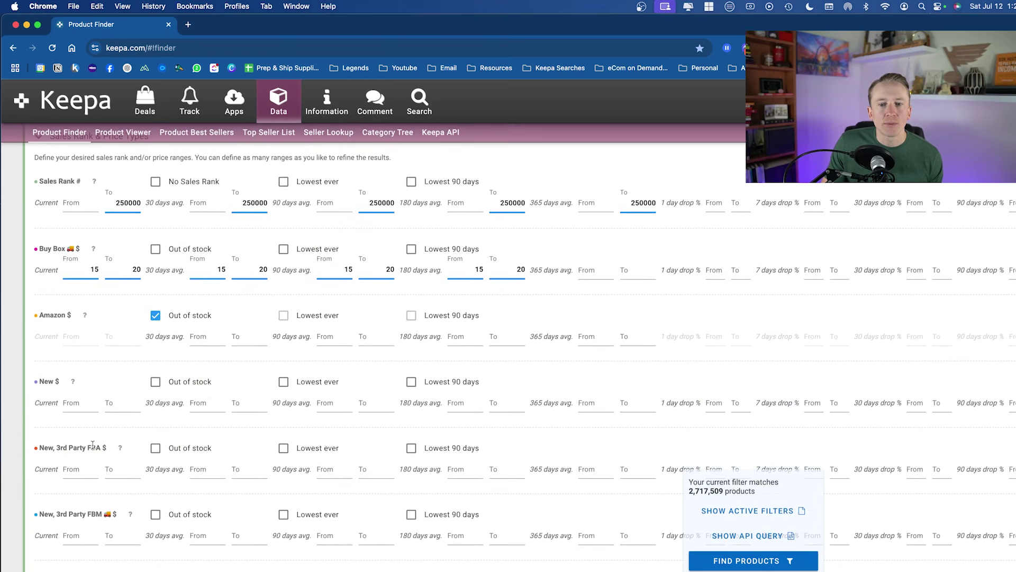
pyautogui.click(81, 469)
pyautogui.scroll(-3, 246, 447)
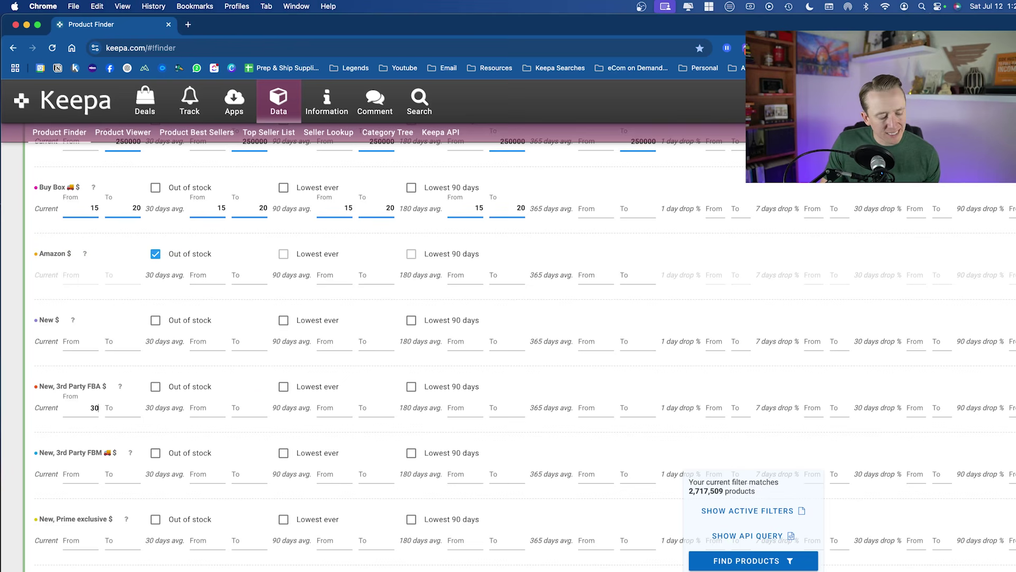
pyautogui.press('Tab')
pyautogui.scroll(-2, 369, 360)
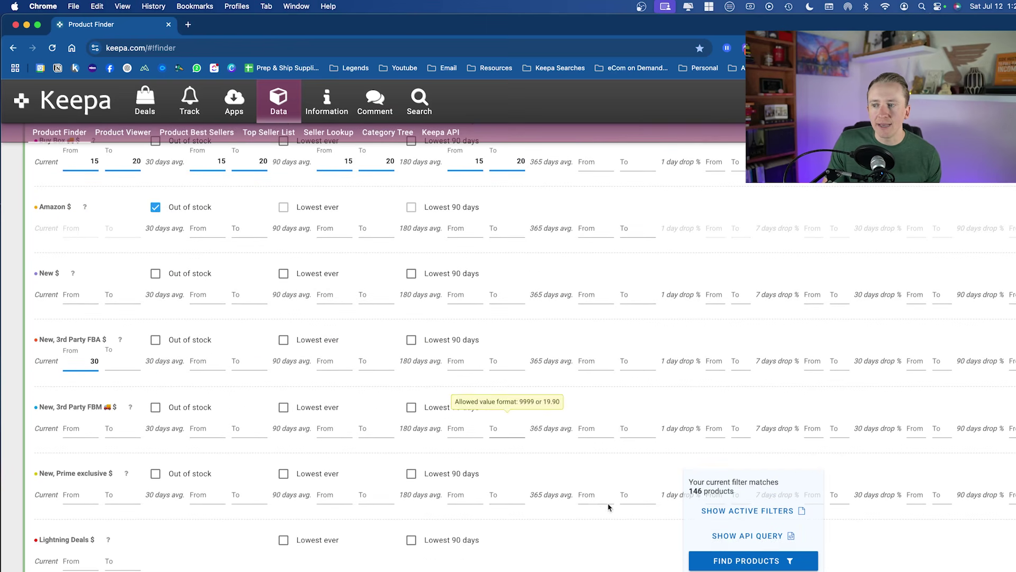
pyautogui.scroll(5, 723, 503)
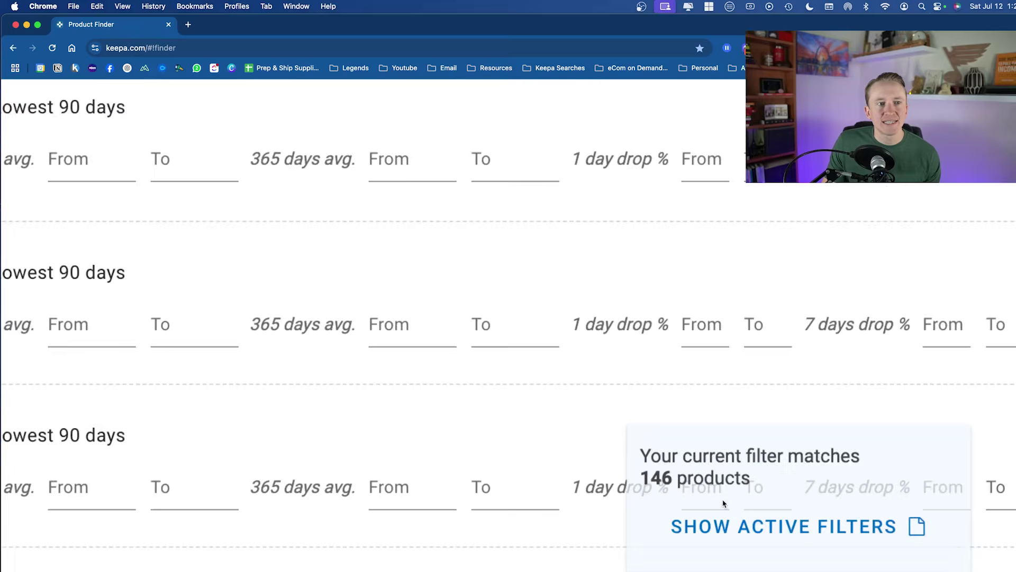
pyautogui.scroll(-5, 722, 504)
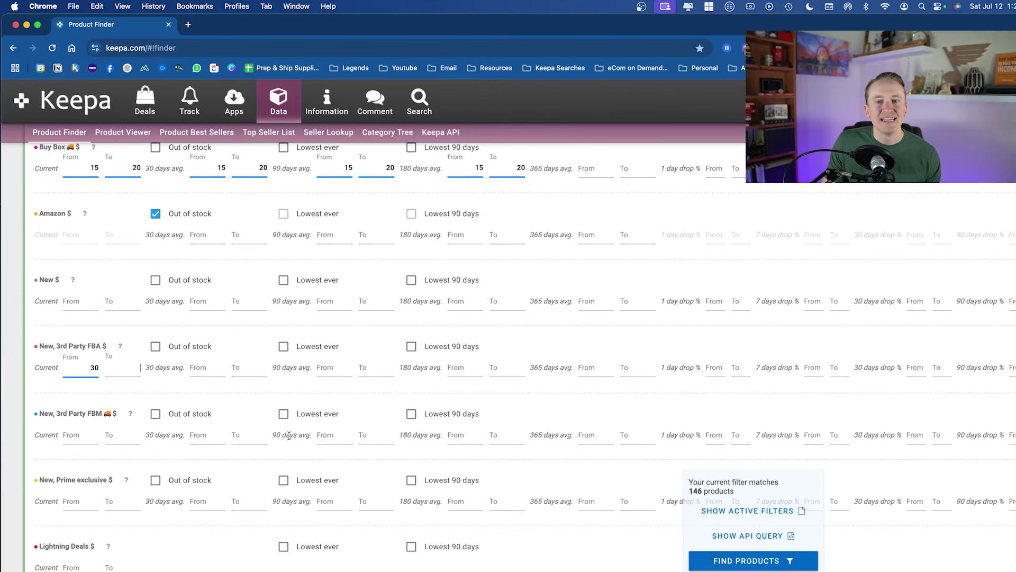
pyautogui.scroll(2, 95, 385)
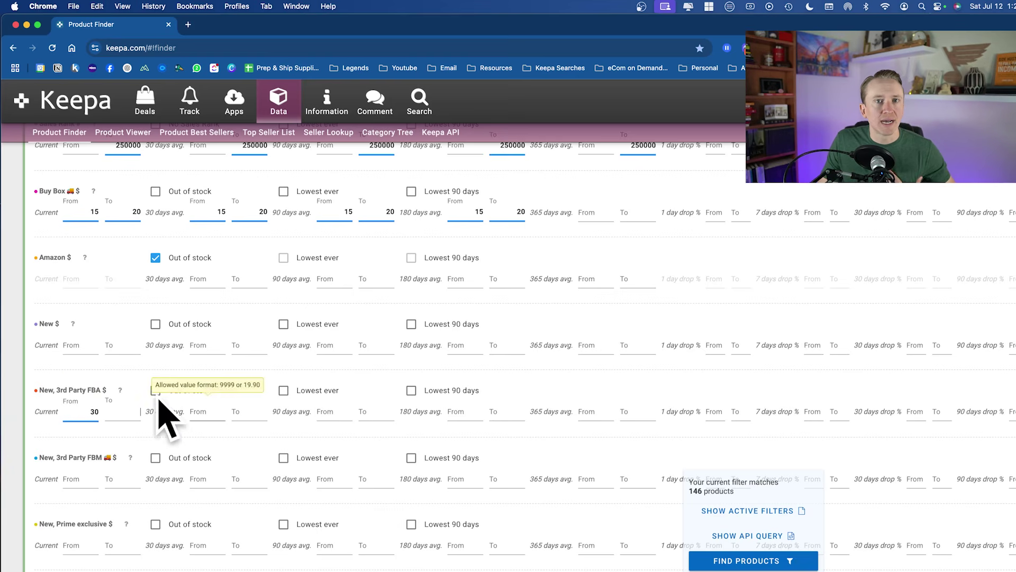
# Set a minimum New Offer Count of 3 for the current value and the 30, 90 and 180 day averages
pyautogui.scroll(-4, 295, 424)
pyautogui.scroll(-15, 295, 423)
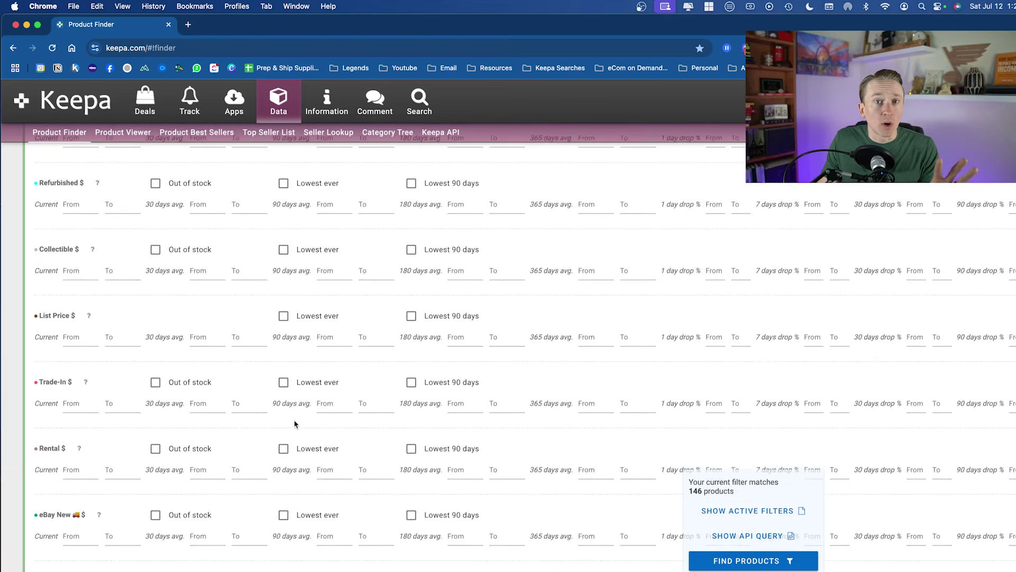
pyautogui.scroll(-20, 295, 422)
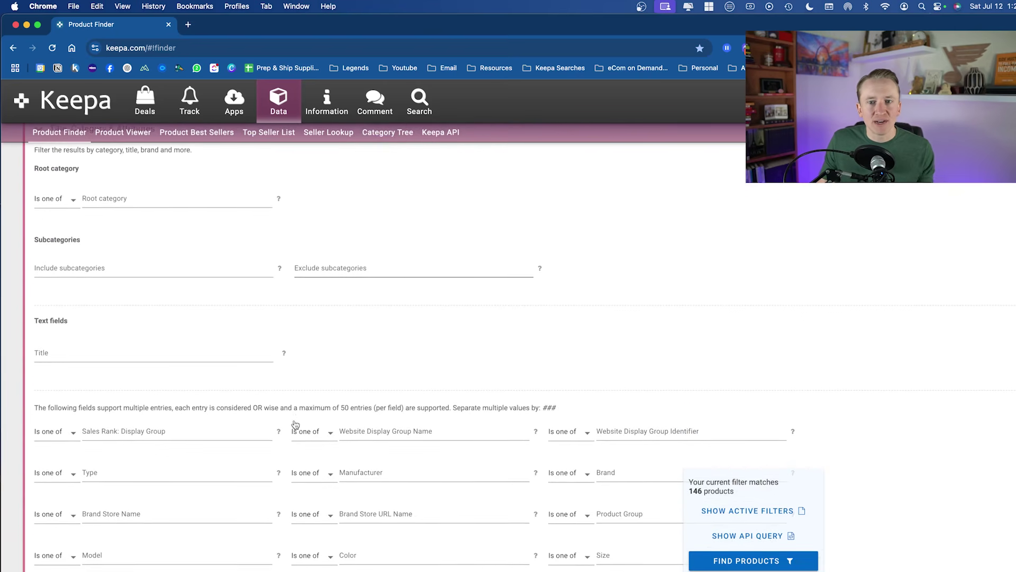
pyautogui.scroll(3, 294, 422)
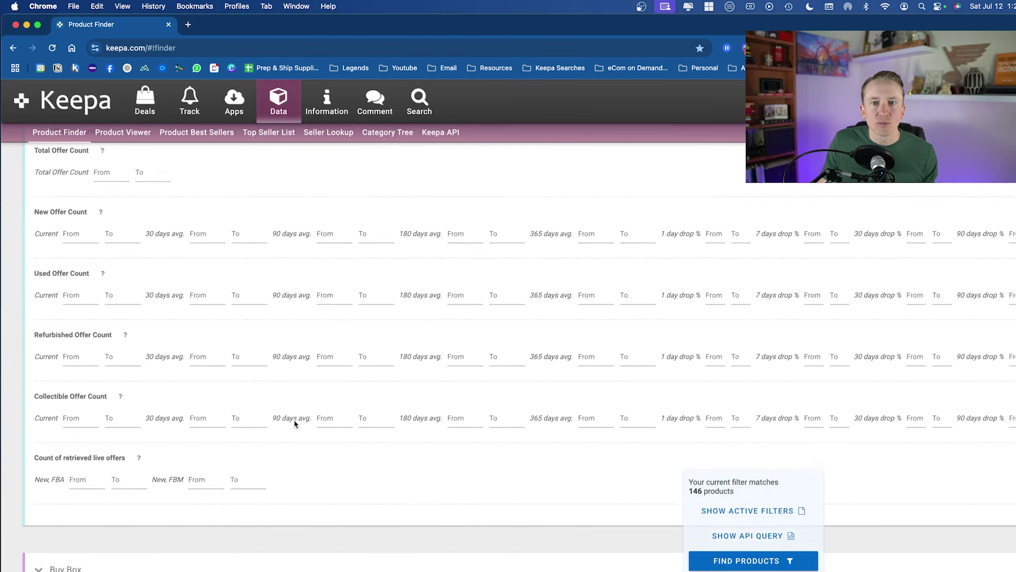
pyautogui.write('3')
pyautogui.press('Tab')
pyautogui.press('Tab')
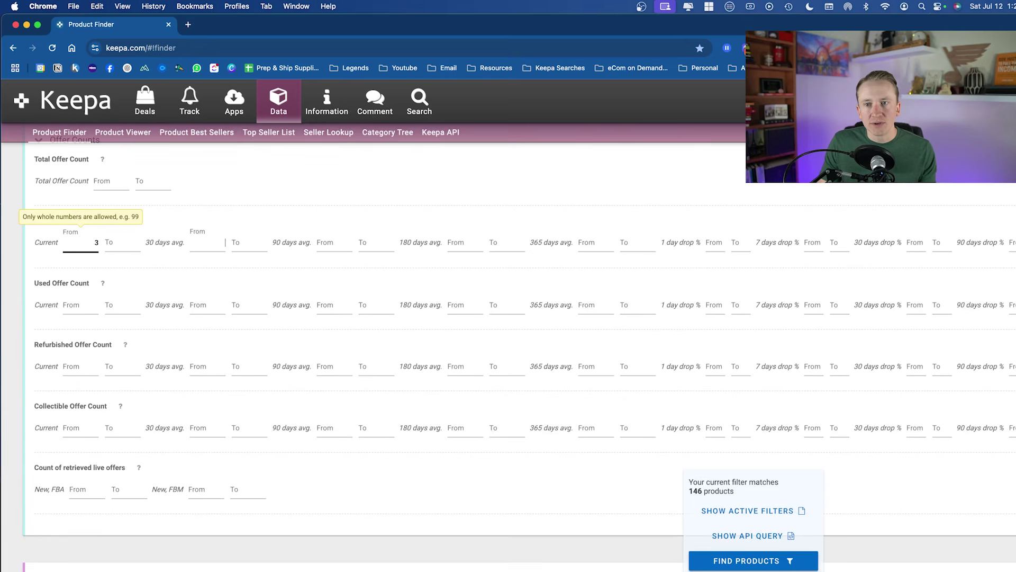
pyautogui.write('3')
pyautogui.press('Tab')
pyautogui.press('Tab')
pyautogui.press('Tab')
pyautogui.write('3')
pyautogui.press('Tab')
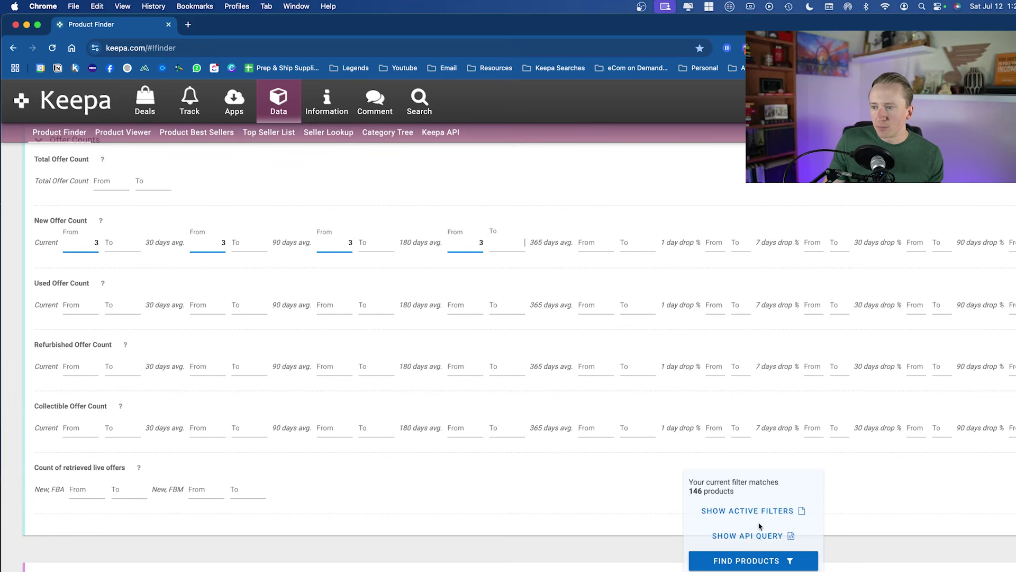
# Examine the Buy Box filter options, including the Buy Box seller choices and the Is FBA switch
pyautogui.scroll(-13, 537, 462)
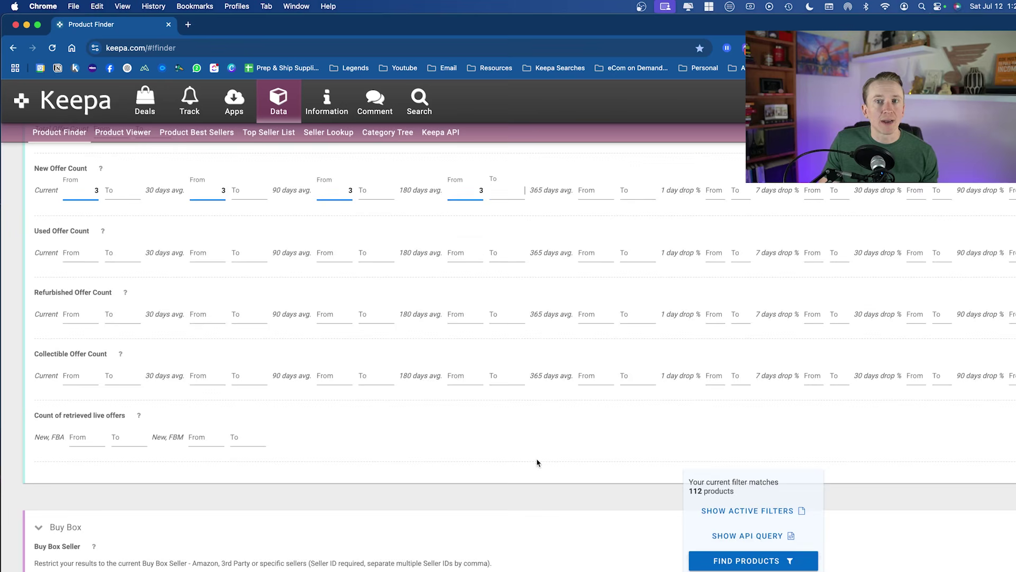
pyautogui.scroll(-2, 537, 462)
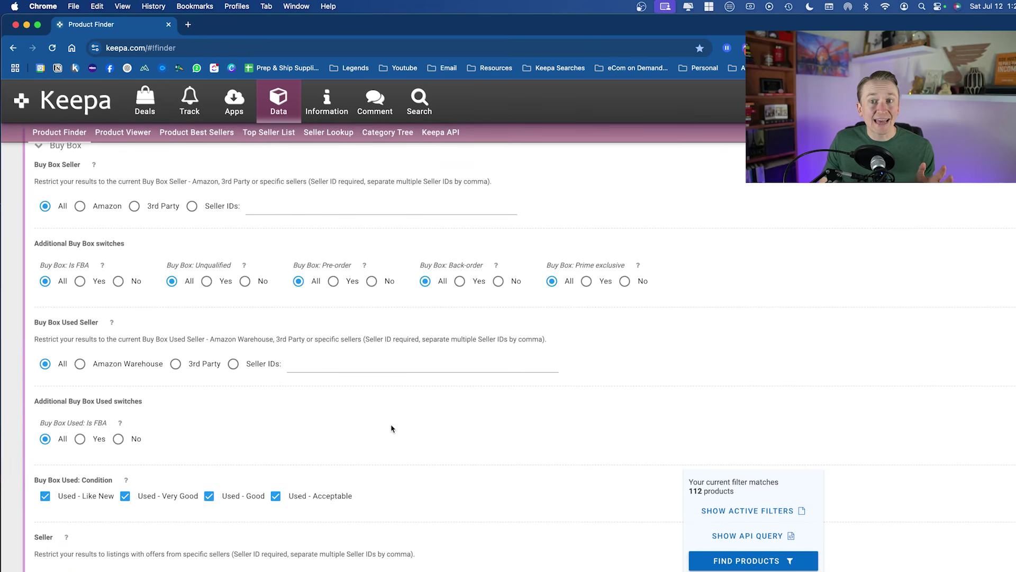
pyautogui.scroll(3, 391, 429)
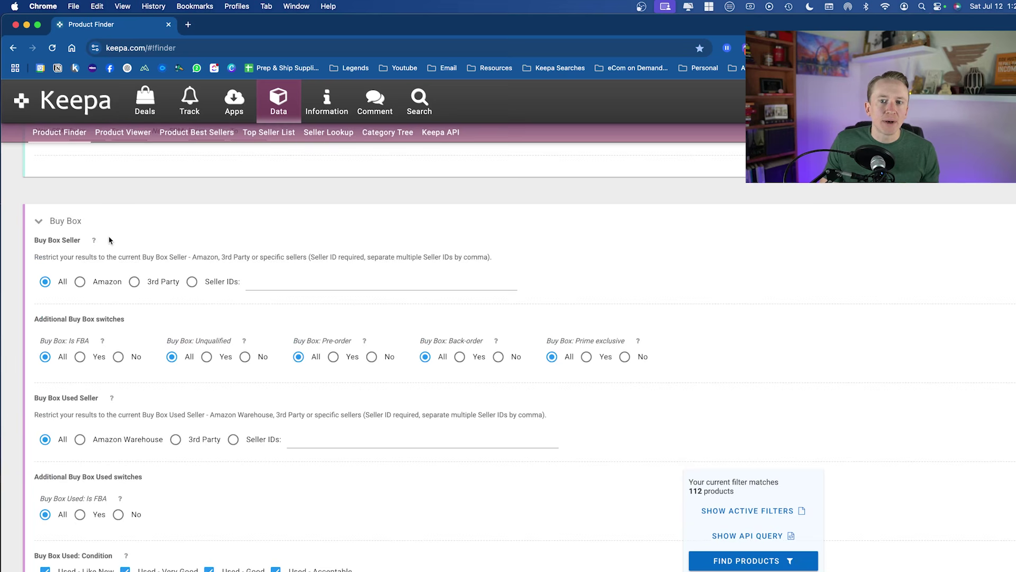
pyautogui.scroll(-2, 90, 342)
pyautogui.scroll(5, 91, 343)
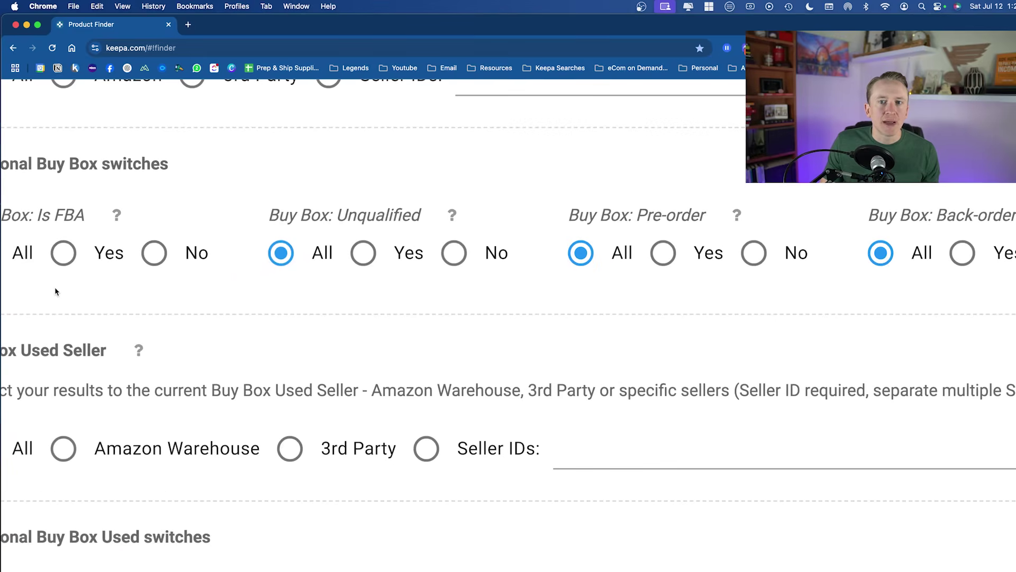
pyautogui.hscroll(-1, 50, 286)
pyautogui.hscroll(-1, 49, 287)
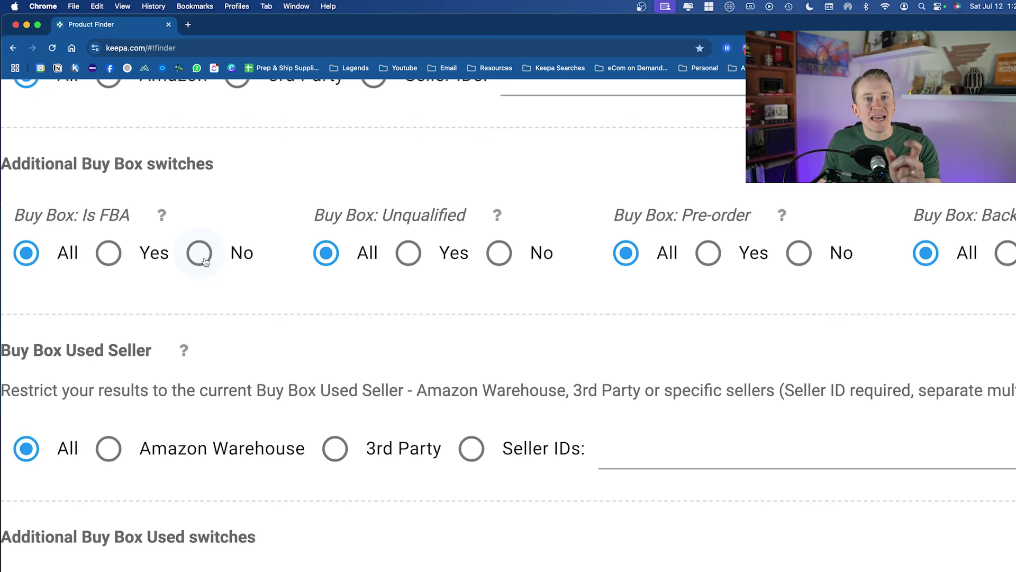
pyautogui.scroll(-5, 206, 261)
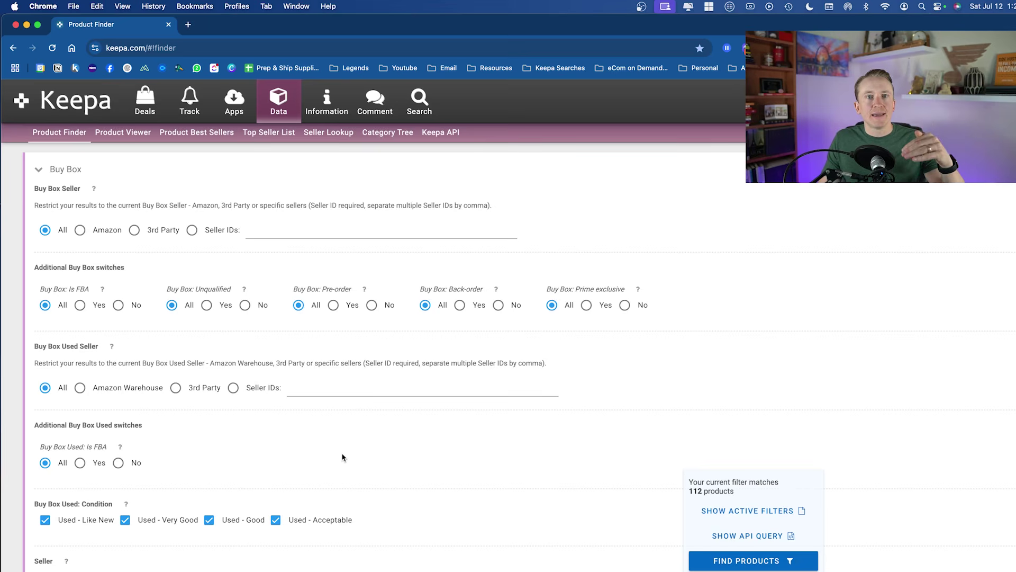
# Run the product search and open the Selsun Blue Moisturizing Anti-dandruff Shampoo from the results
pyautogui.click(730, 562)
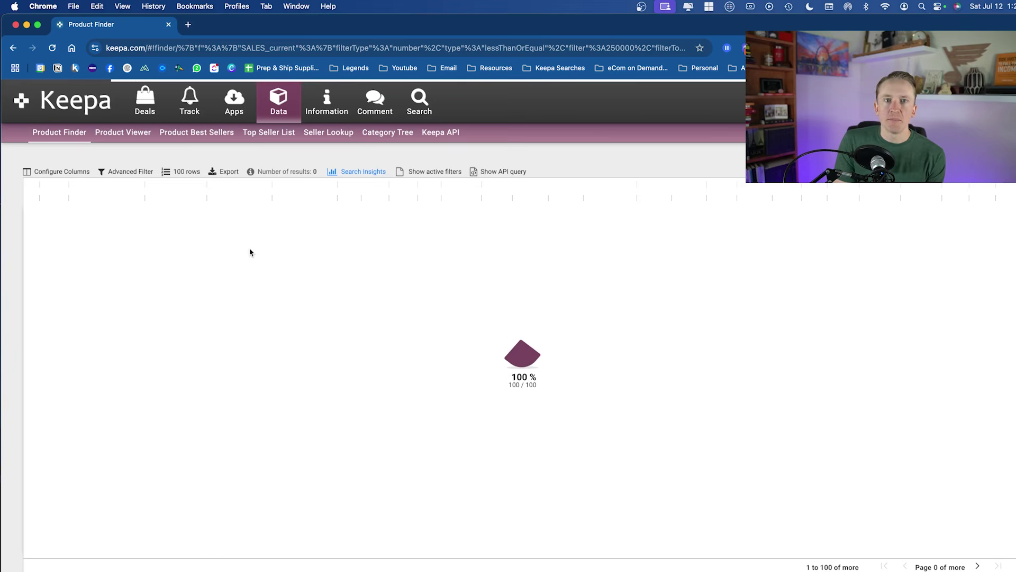
pyautogui.scroll(-1, 175, 254)
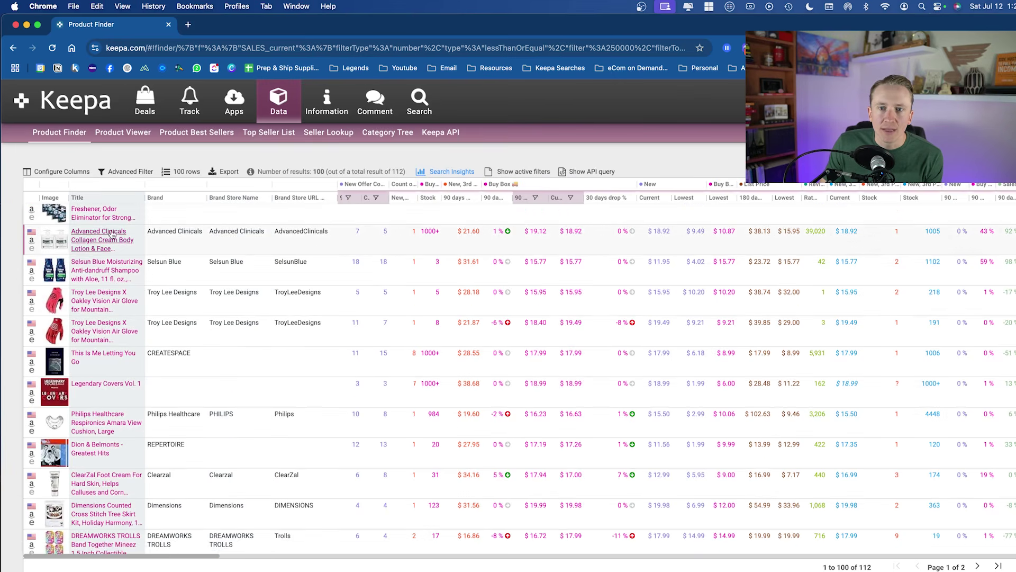
pyautogui.click(117, 272)
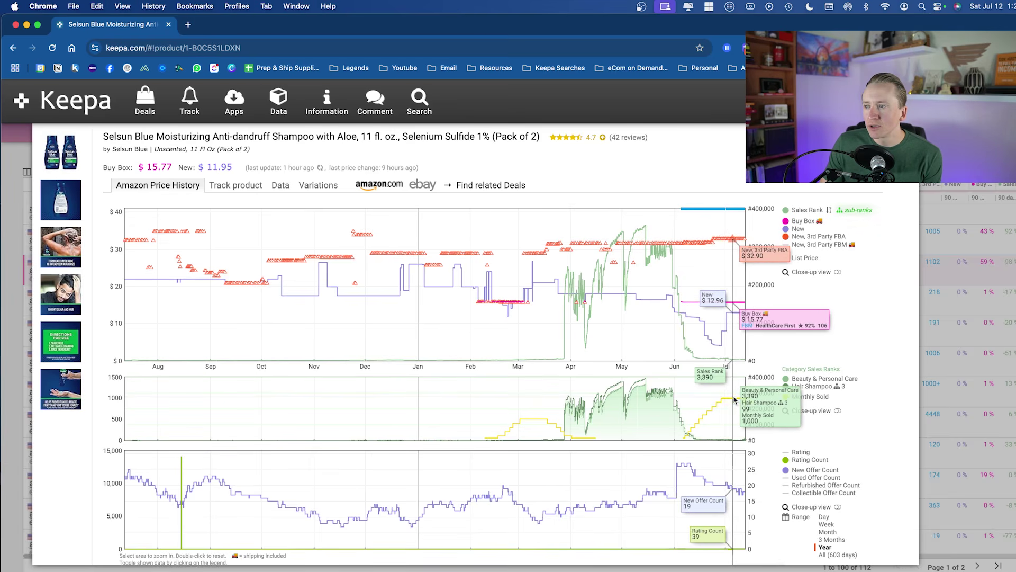
# Examine the shampoo's one-year history of Buy Box and FBA prices, sales rank, monthly sold and new offer count
pyautogui.scroll(5, 733, 397)
pyautogui.scroll(3, 733, 397)
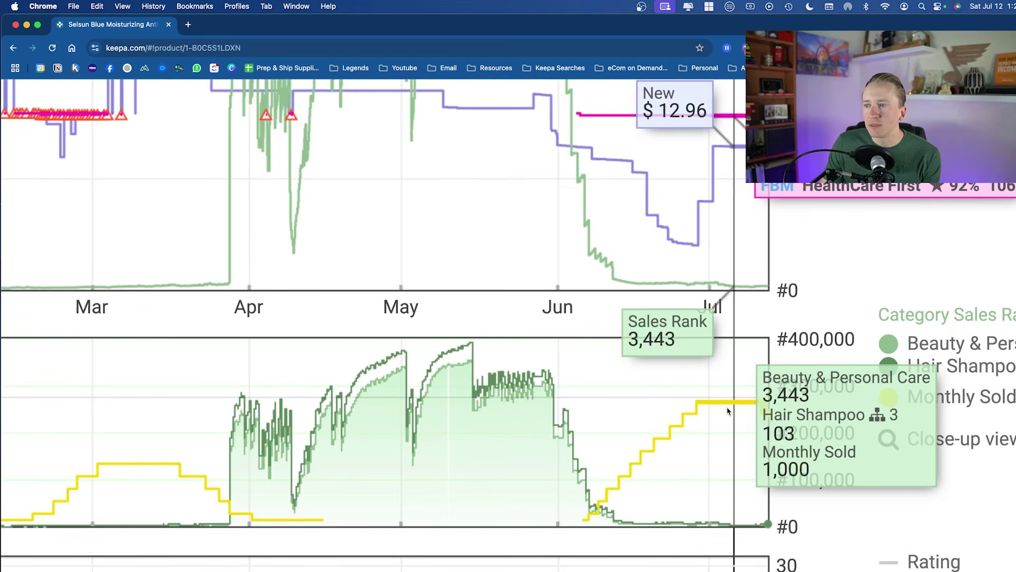
pyautogui.scroll(-4, 704, 418)
pyautogui.scroll(-5, 690, 437)
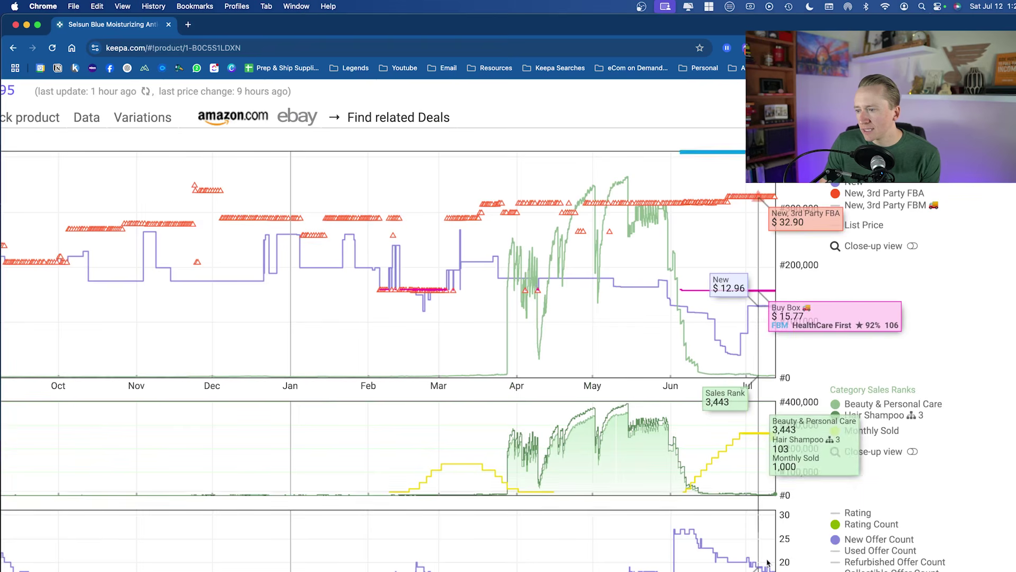
pyautogui.scroll(-3, 773, 437)
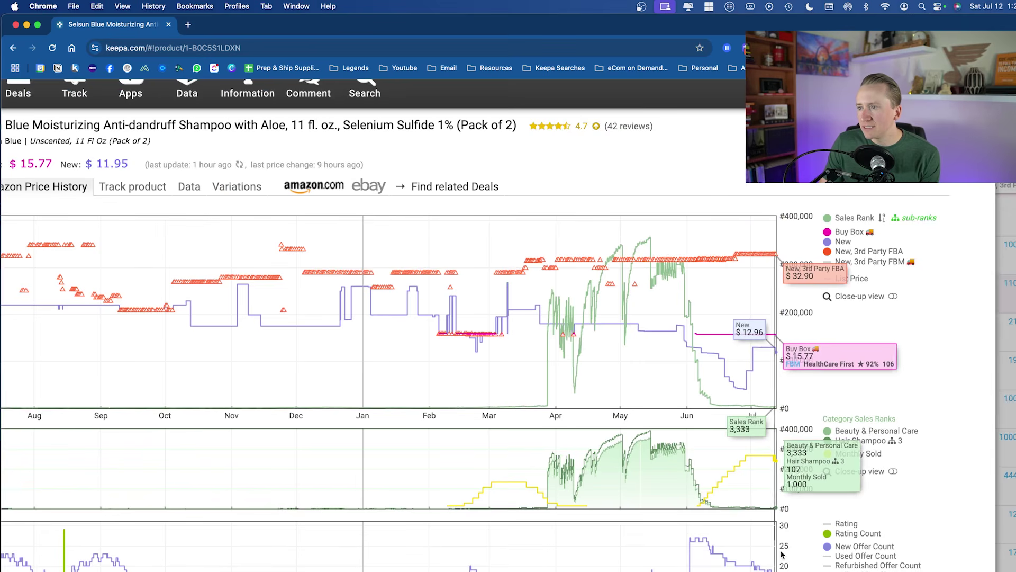
pyautogui.scroll(-3, 768, 471)
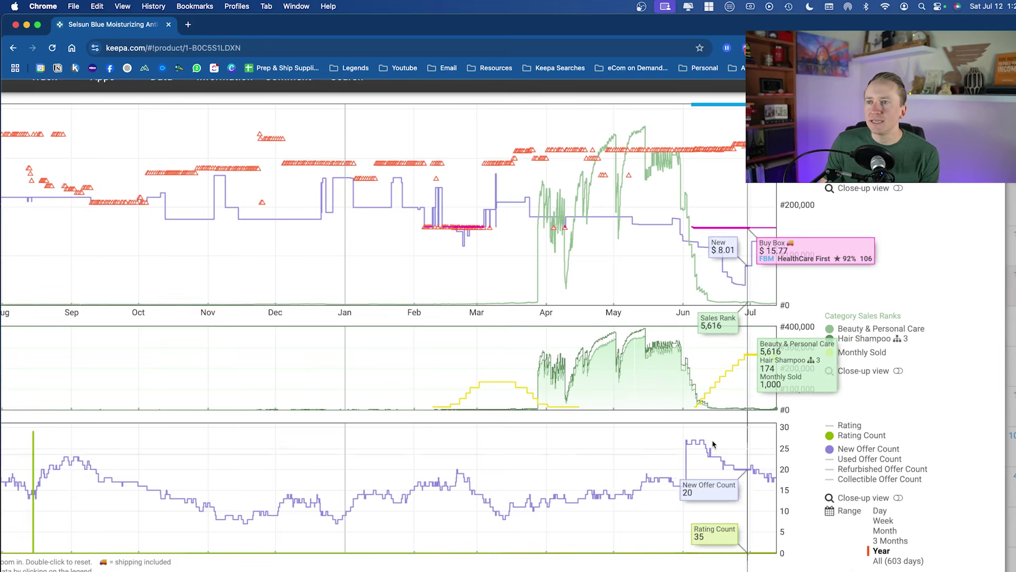
pyautogui.scroll(-5, 714, 444)
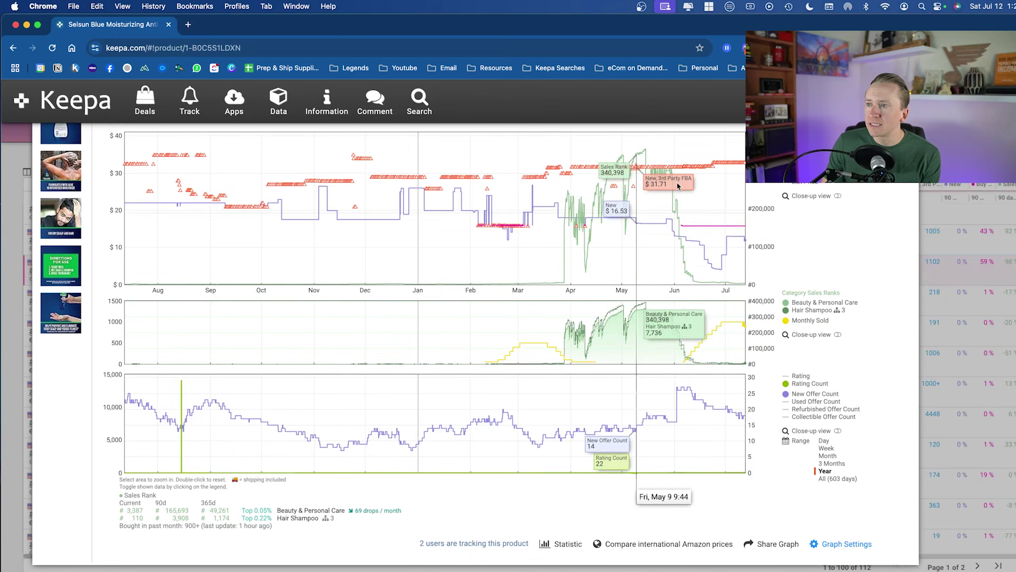
pyautogui.scroll(3, 392, 291)
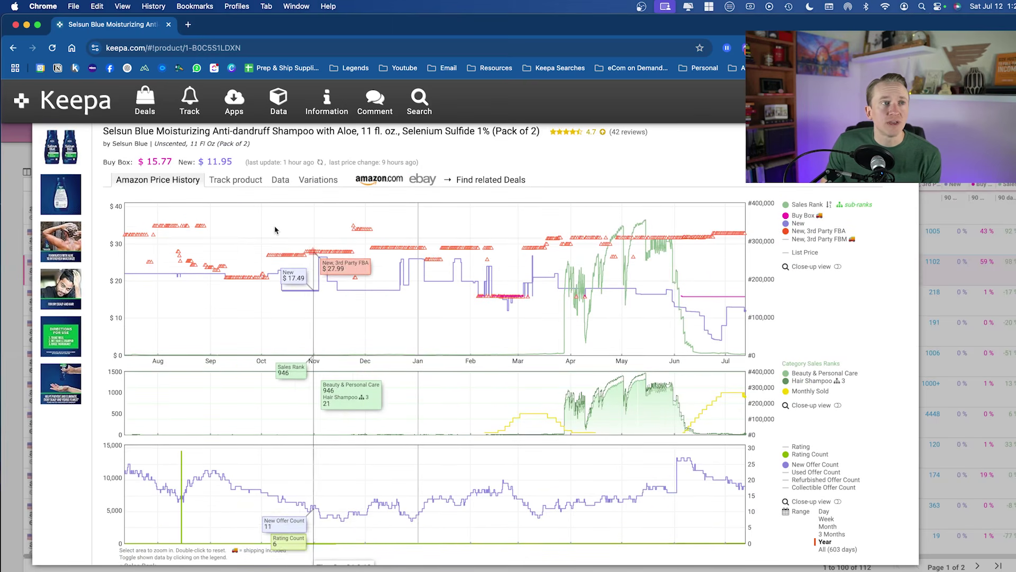
# Open the shampoo's offers data and look through the sellers' current prices and stock
pyautogui.scroll(1, 220, 174)
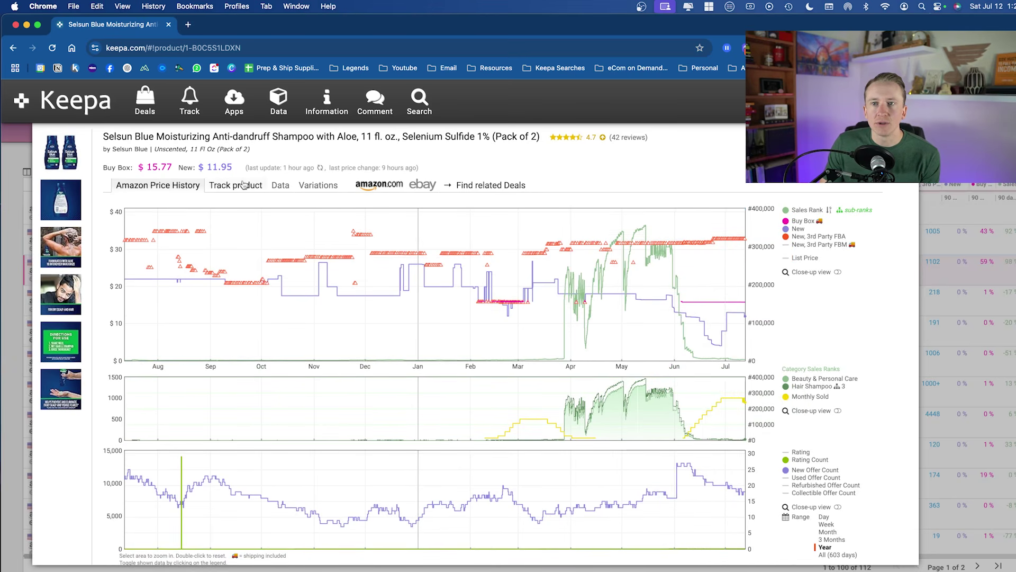
pyautogui.click(279, 185)
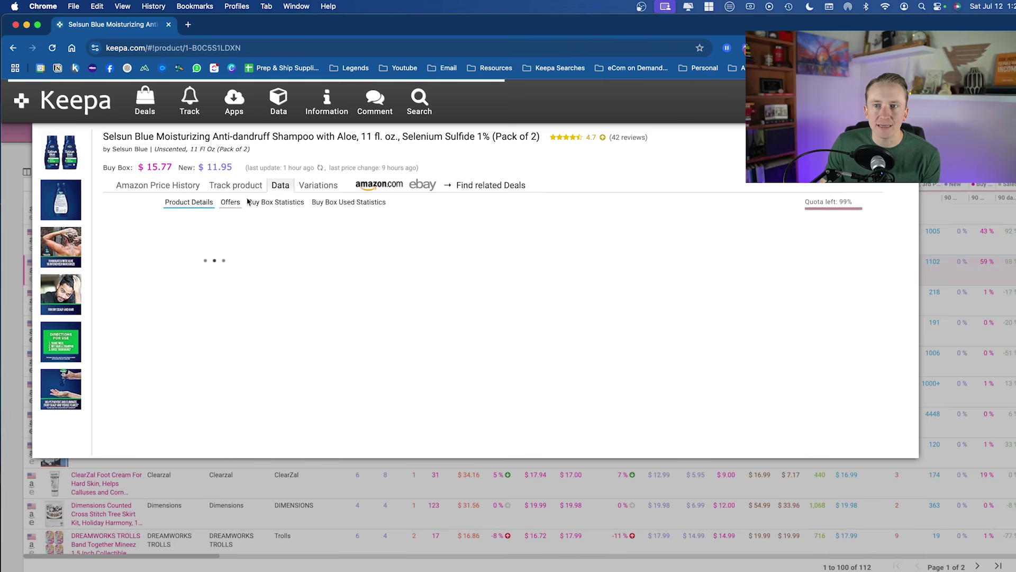
pyautogui.click(230, 202)
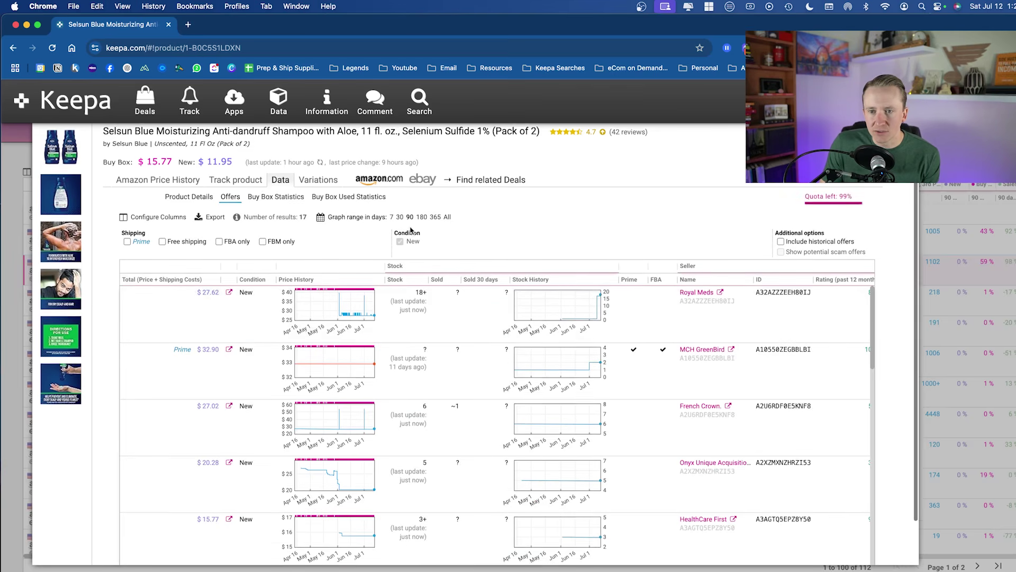
pyautogui.scroll(-10, 212, 363)
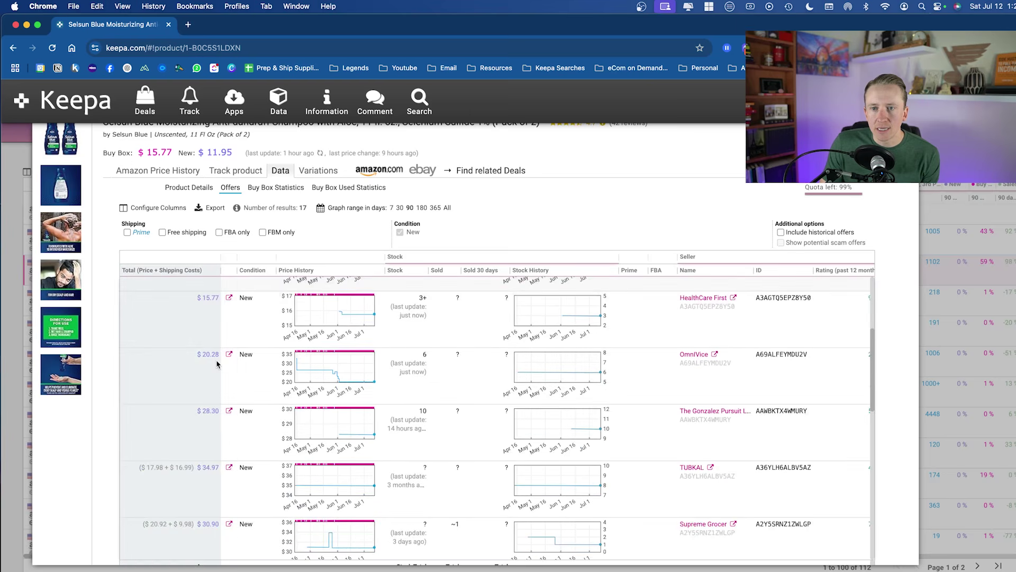
pyautogui.scroll(-2, 217, 363)
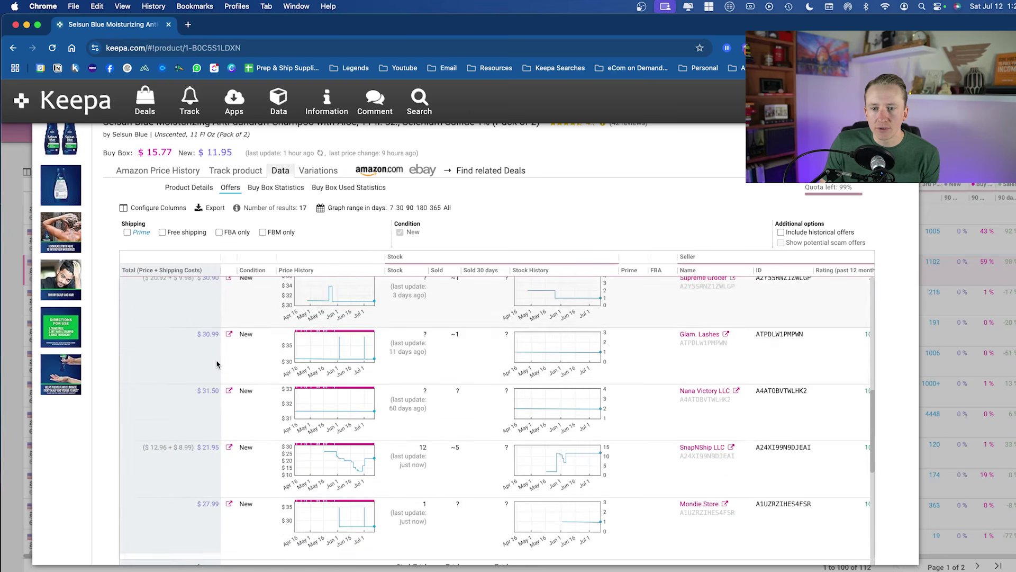
# Limit the shampoo's offers to Prime and examine the seller's price, stock, rating and review columns
pyautogui.click(127, 232)
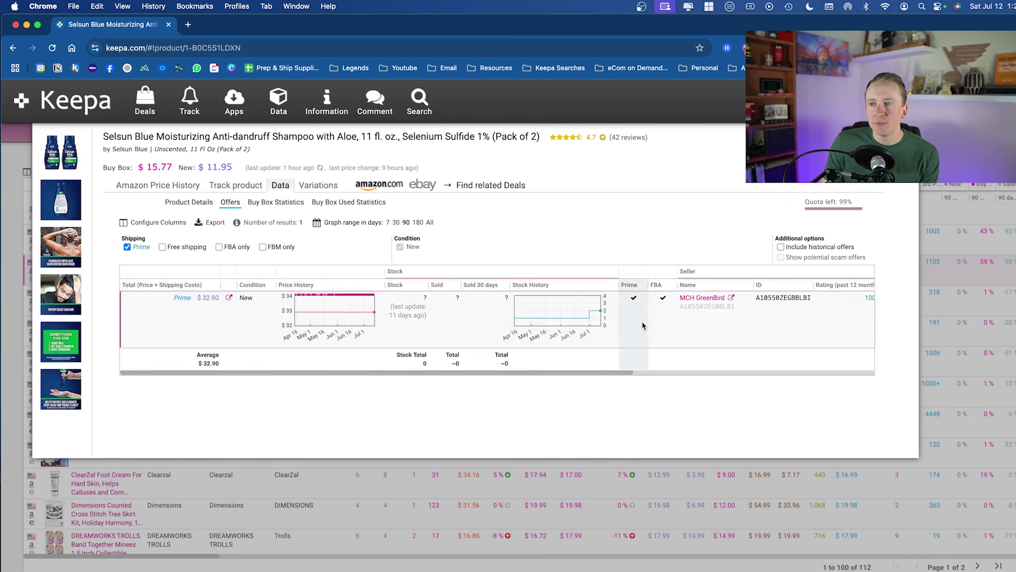
pyautogui.hscroll(5, 662, 316)
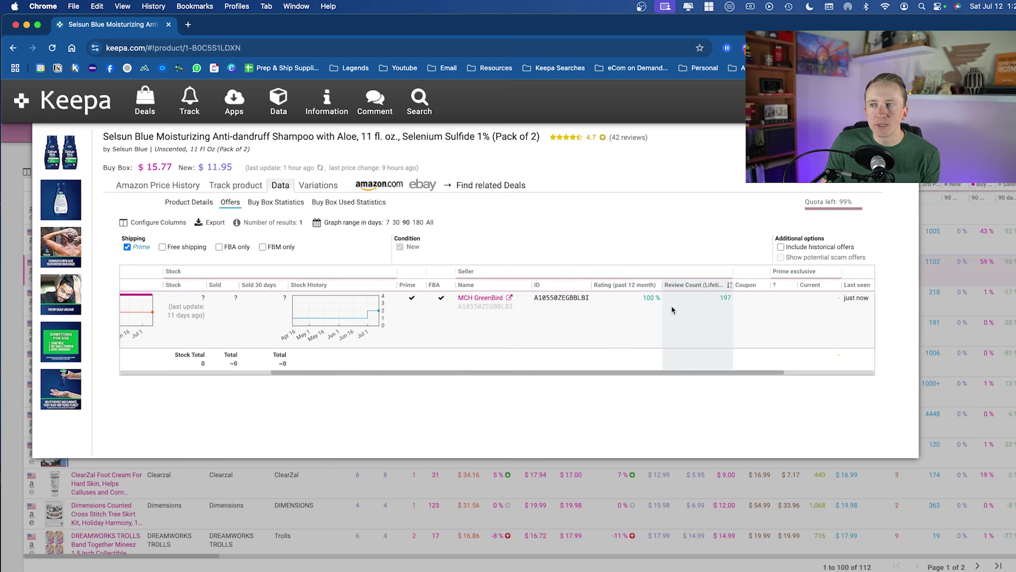
pyautogui.hscroll(-3, 672, 310)
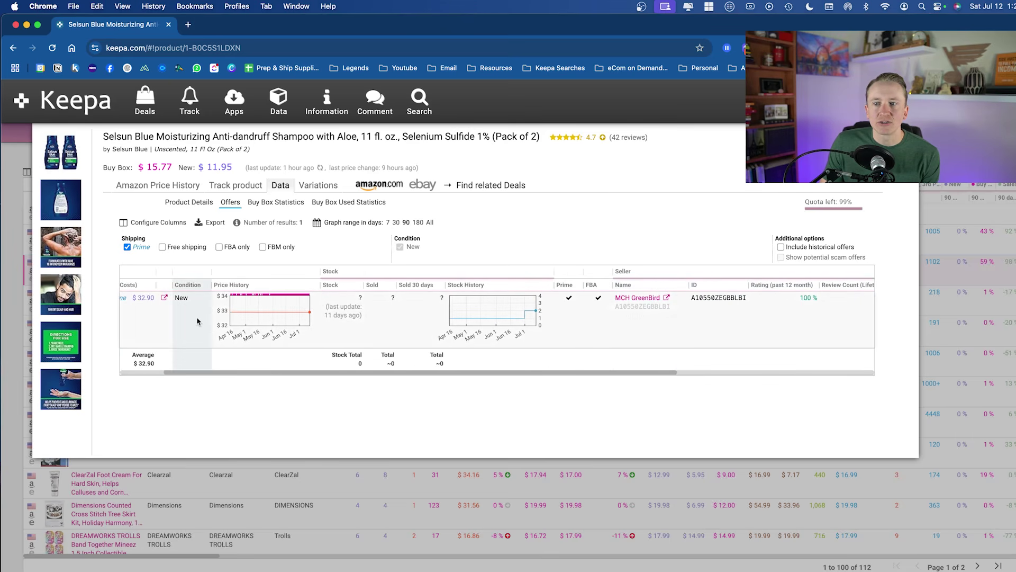
pyautogui.hscroll(-3, 197, 317)
# Include historical offers and look through the past Prime sellers' prices and sold quantities
pyautogui.click(780, 247)
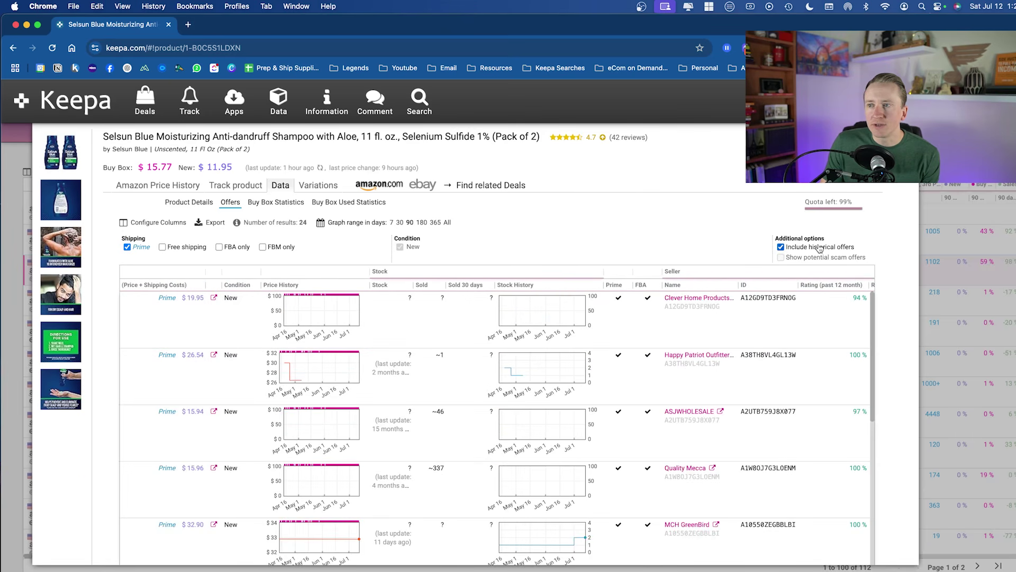
pyautogui.scroll(-1, 384, 322)
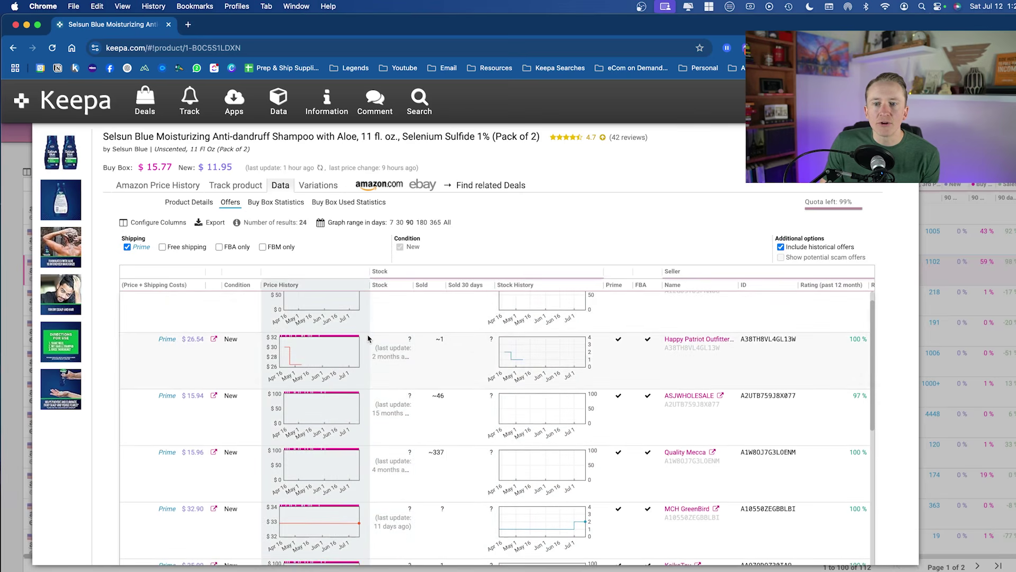
pyautogui.scroll(-1, 369, 339)
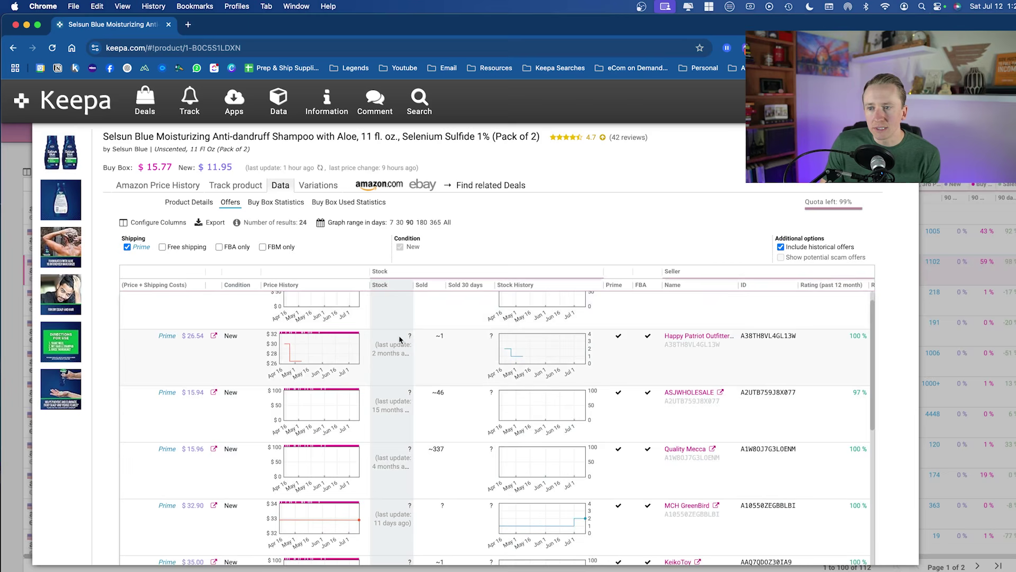
pyautogui.scroll(-3, 184, 415)
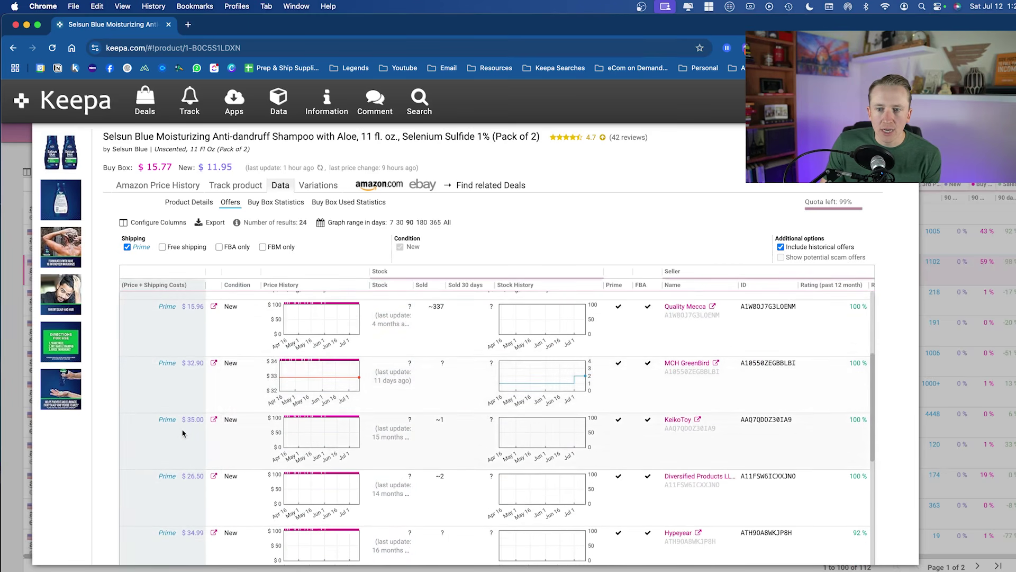
pyautogui.scroll(-3, 183, 433)
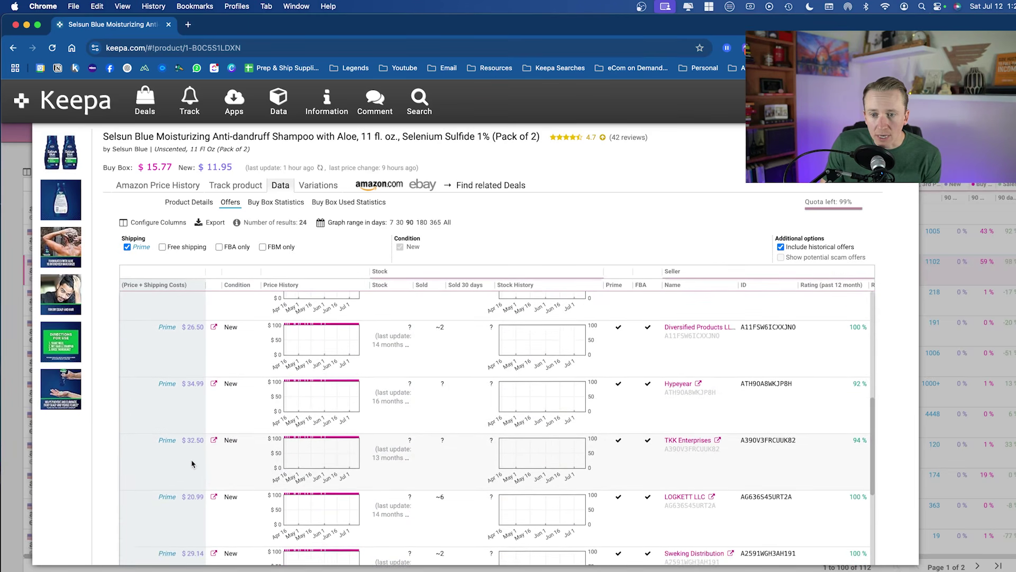
pyautogui.scroll(-10, 192, 464)
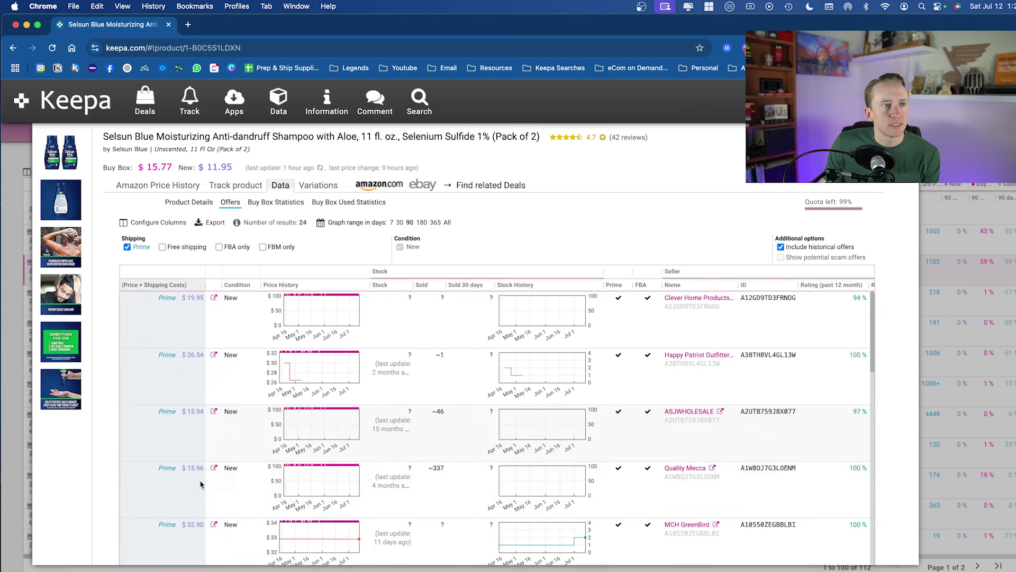
# Recheck the shampoo's Amazon price history, and return to the Product Finder results to look for another product
pyautogui.click(158, 185)
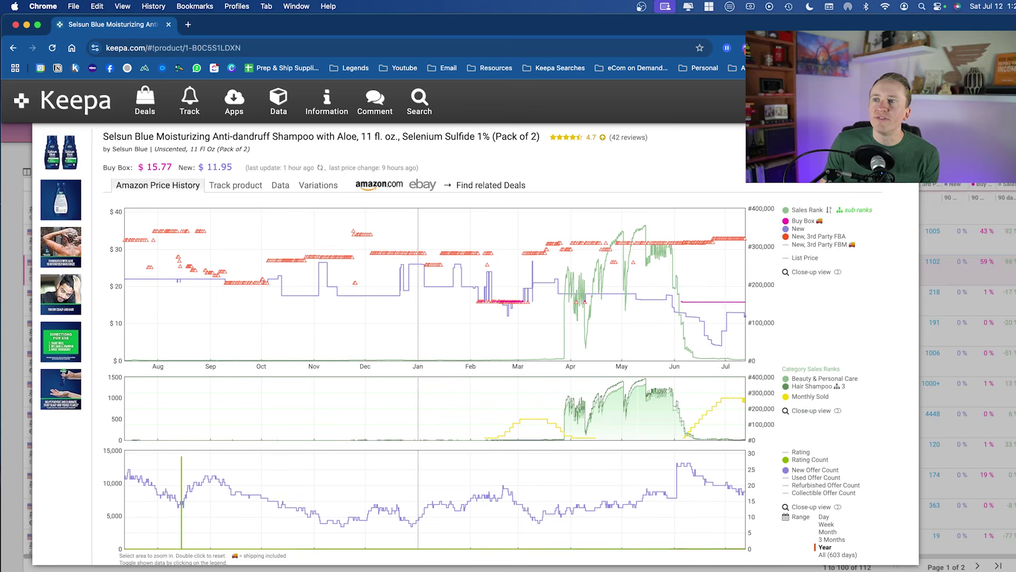
pyautogui.press('Escape')
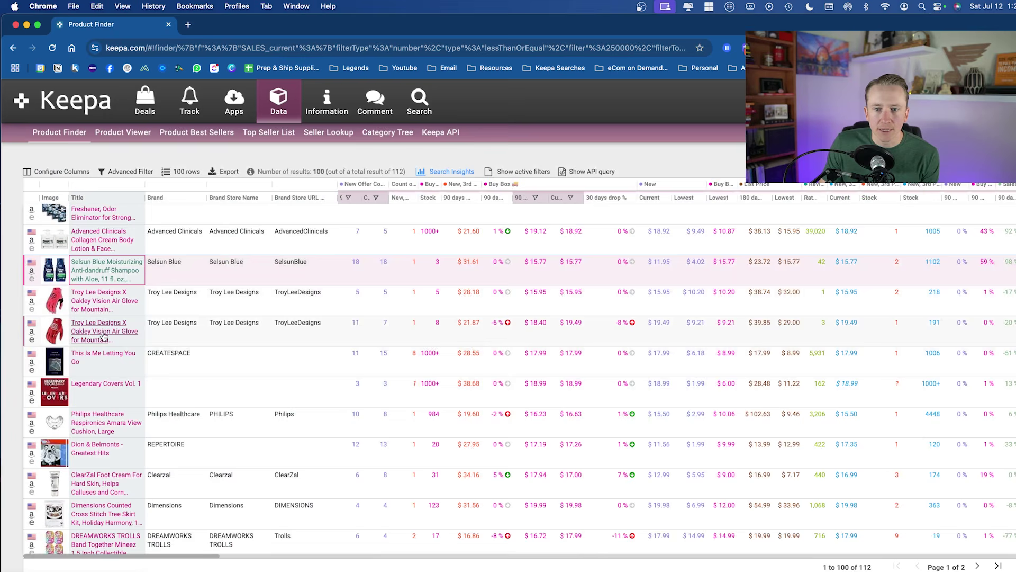
pyautogui.scroll(-1, 141, 391)
pyautogui.scroll(-5, 146, 402)
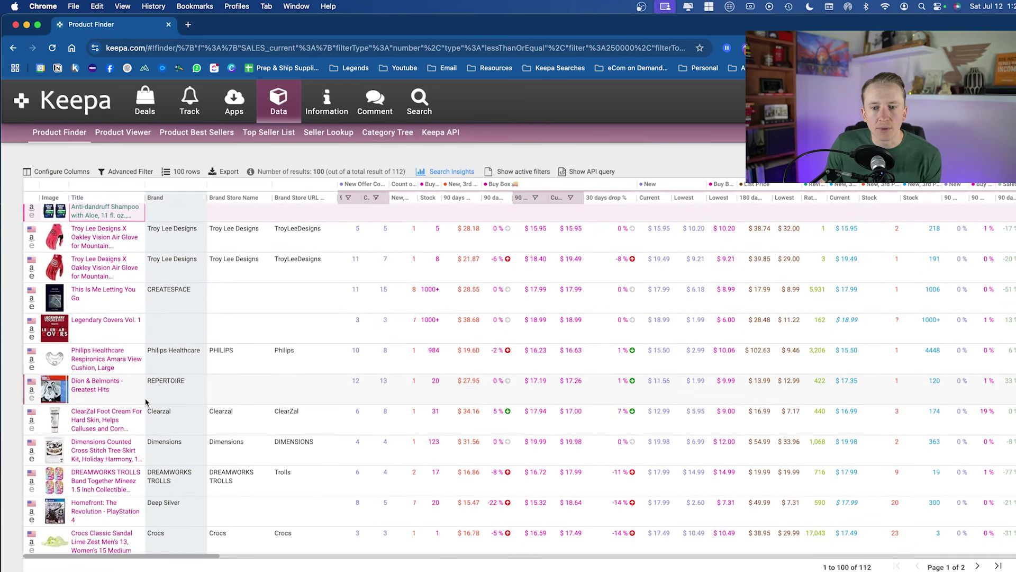
pyautogui.scroll(7, 146, 402)
# Open the Troy Lee Designs X Oakley Vision Air Glove (GLO RED 2X) and examine its one-year price, sales rank and offer count history
pyautogui.click(108, 314)
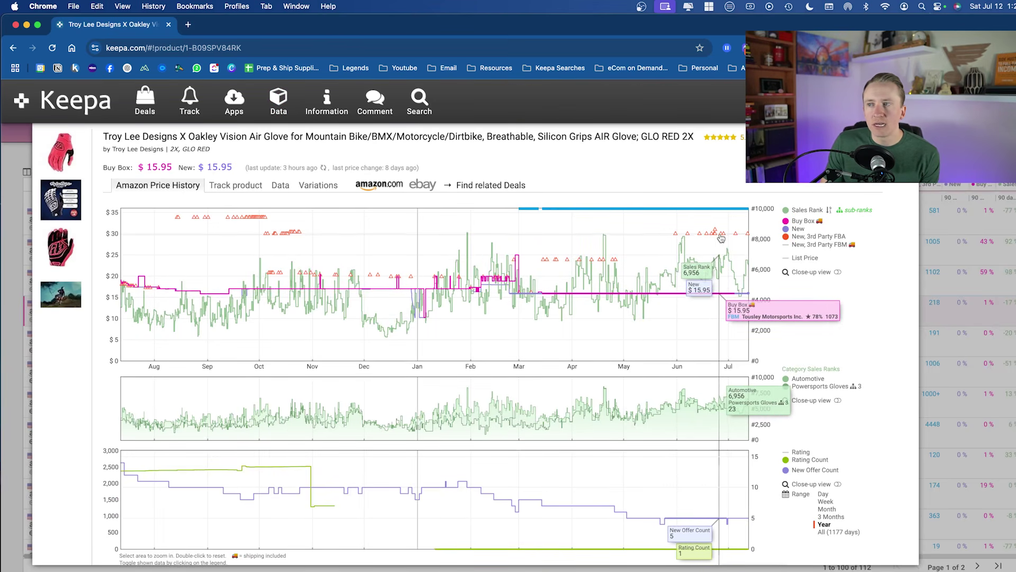
pyautogui.scroll(-2, 688, 370)
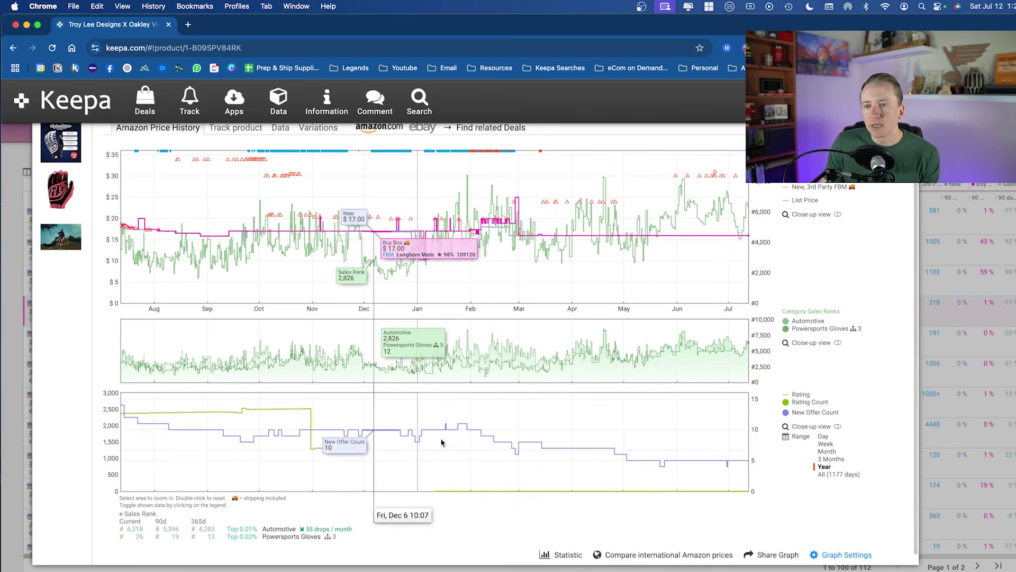
pyautogui.scroll(2, 642, 460)
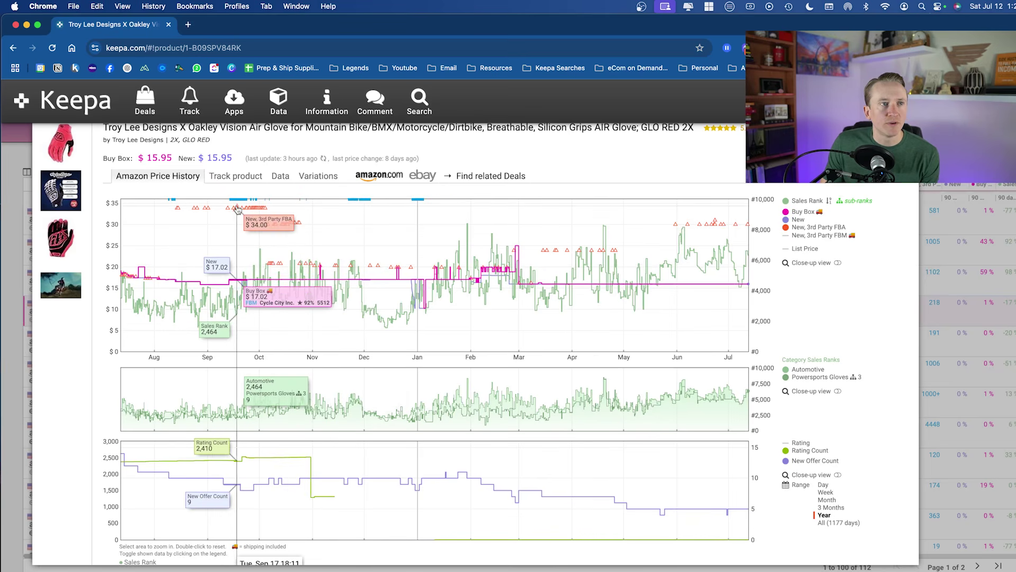
pyautogui.scroll(1, 286, 254)
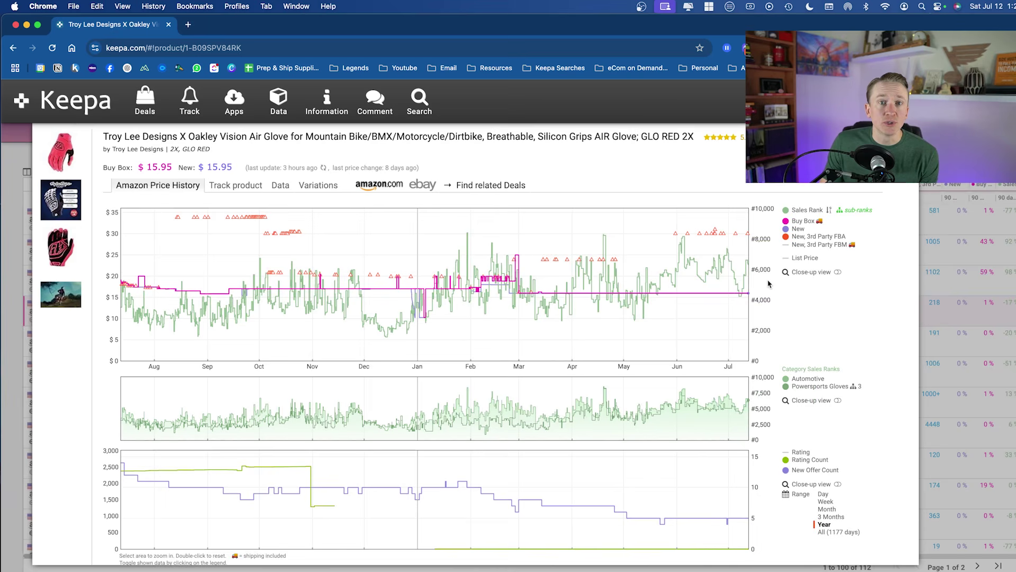
# Close the glove's product view and reopen the Product Finder's advanced filter form
pyautogui.click(907, 138)
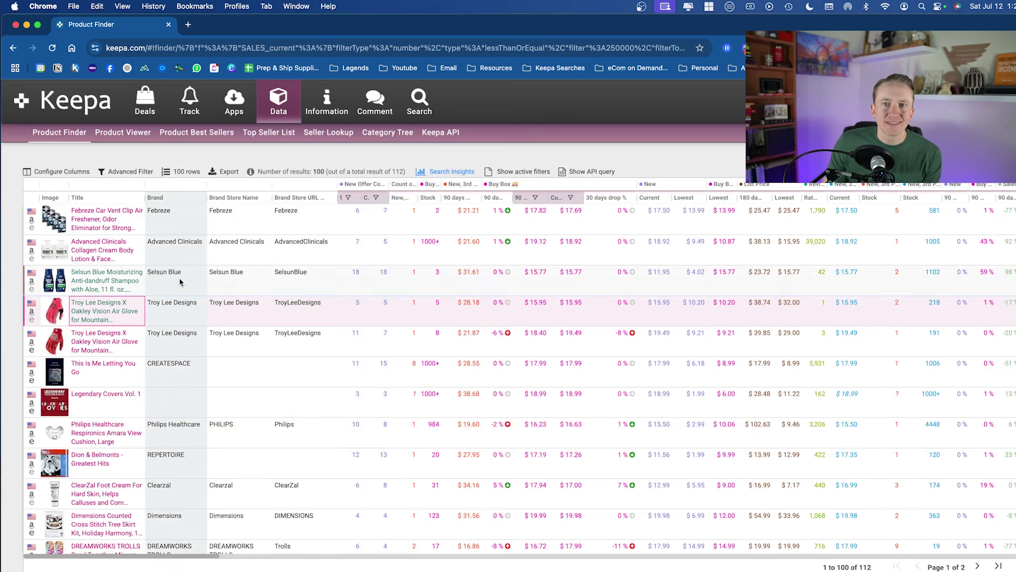
pyautogui.click(134, 172)
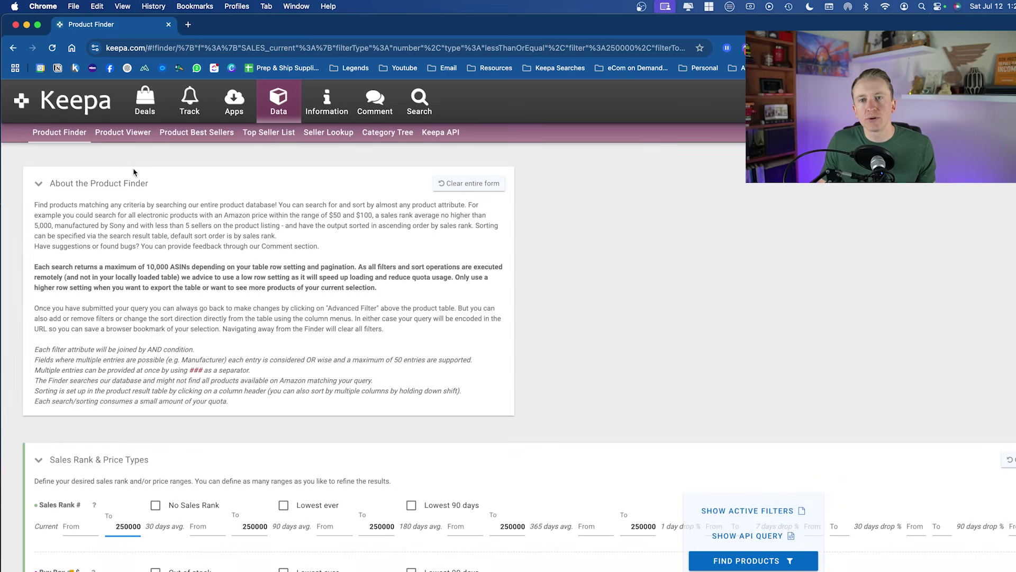